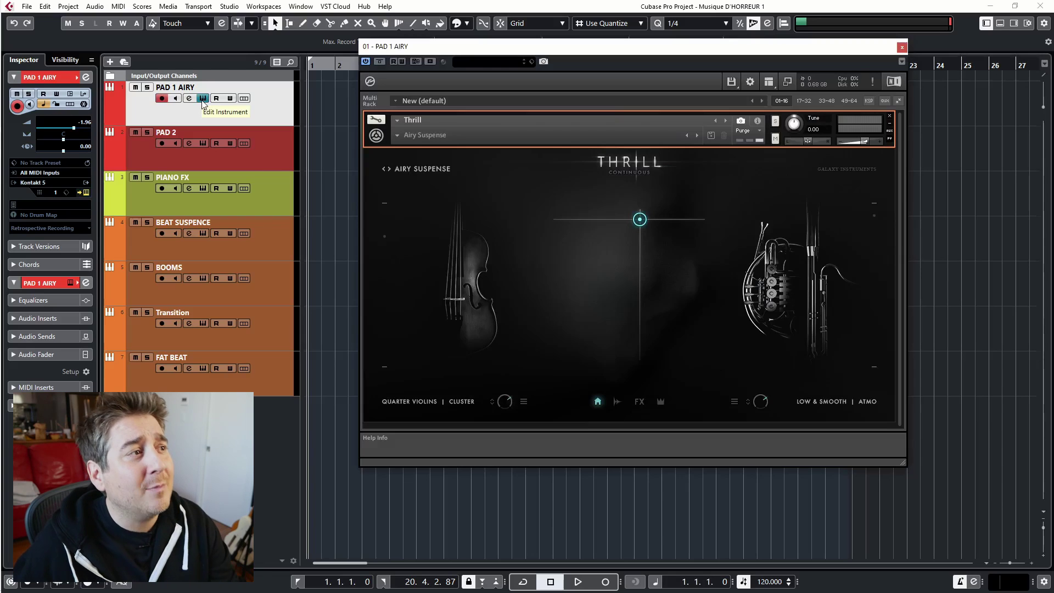
# Step: Audition Airy Suspense while morphing the XY pad, settling it nearer the Quarter Violins side at about medium intensity
pyautogui.moveTo(640, 225); pyautogui.dragTo(535, 350)
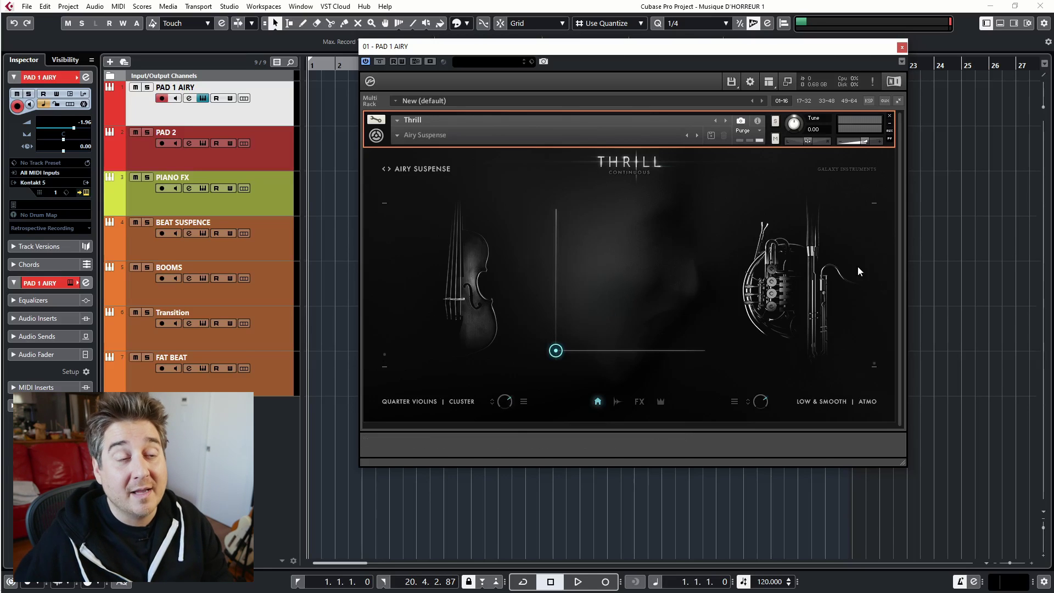
pyautogui.moveTo(559, 351); pyautogui.dragTo(583, 310)
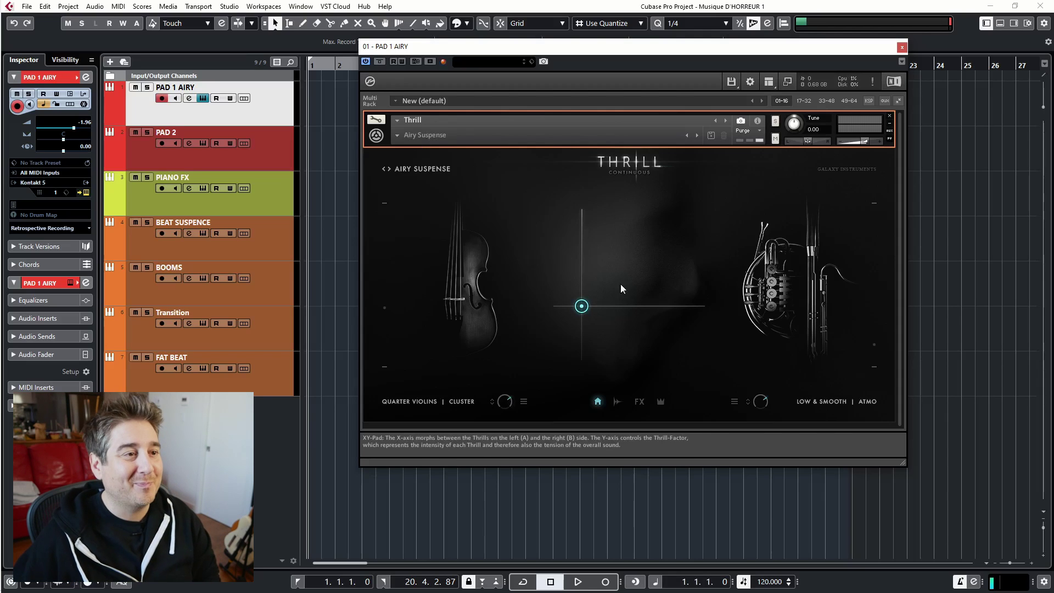
pyautogui.moveTo(581, 306); pyautogui.dragTo(600, 295)
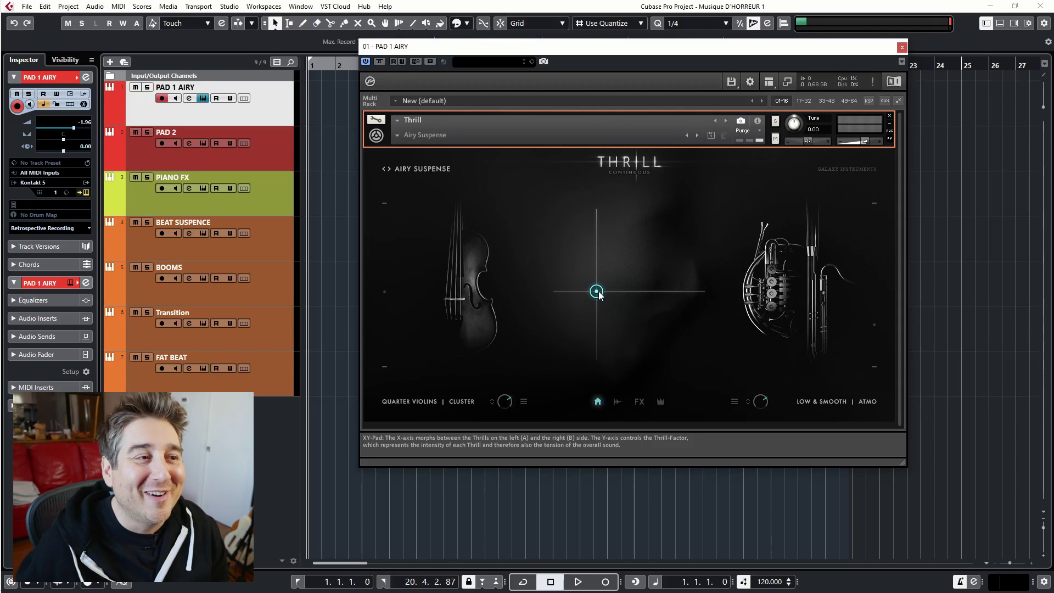
pyautogui.moveTo(599, 294); pyautogui.dragTo(590, 292)
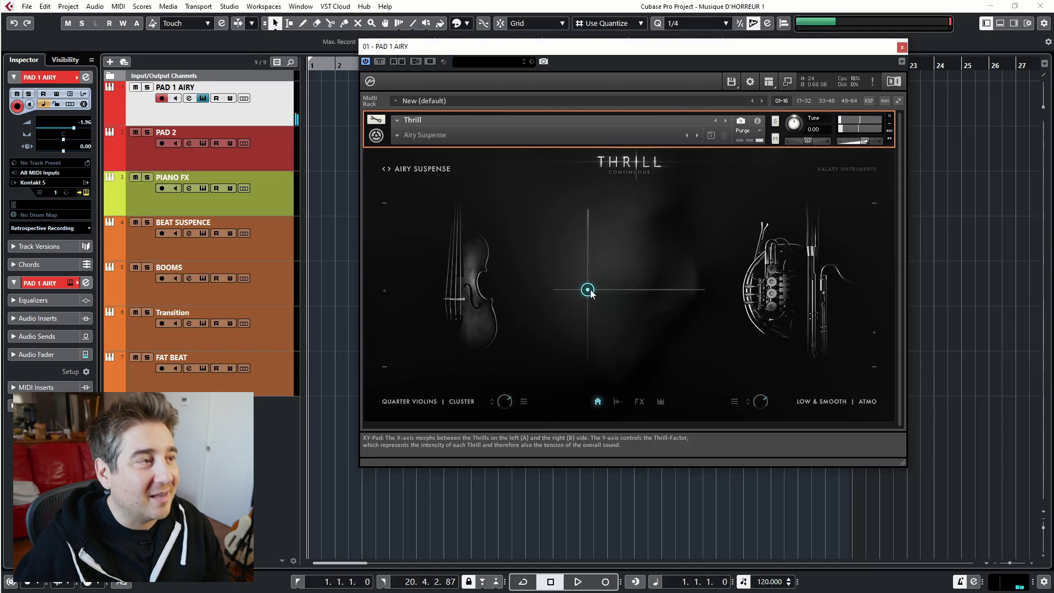
pyautogui.click(590, 292)
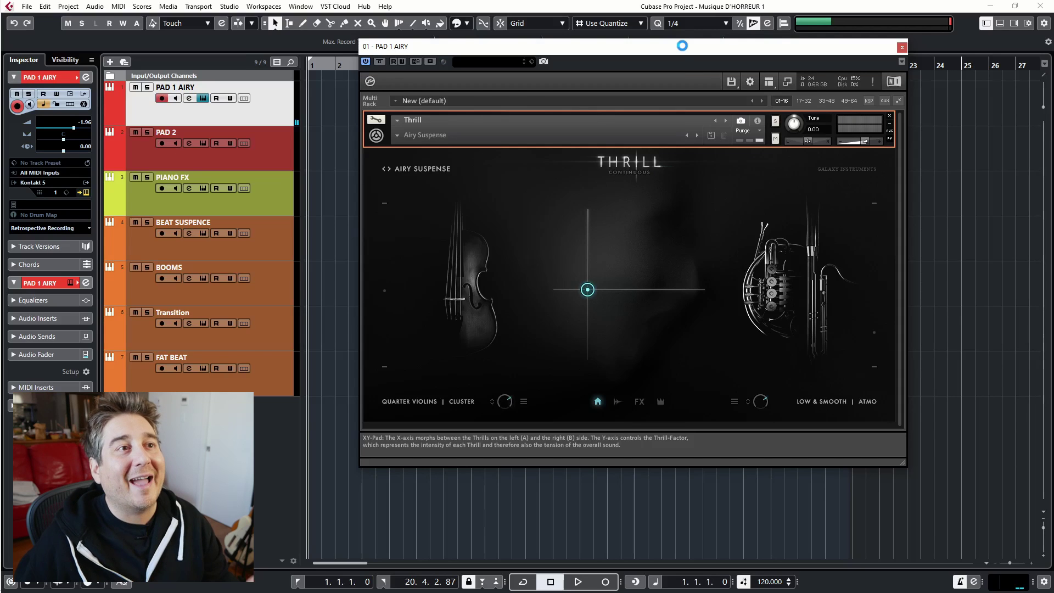
# Step: Record a PAD 1 AIRY take with automation writing on, sweeping the XY pad to about 27% X Mix and 100% Y Intensity
pyautogui.moveTo(682, 45); pyautogui.dragTo(708, 92)
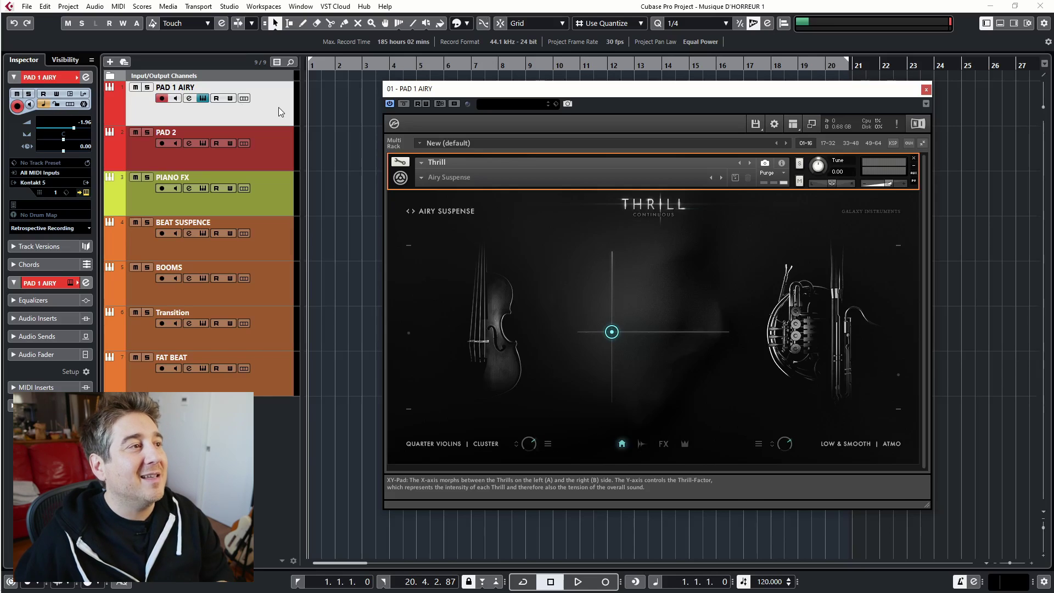
pyautogui.click(231, 98)
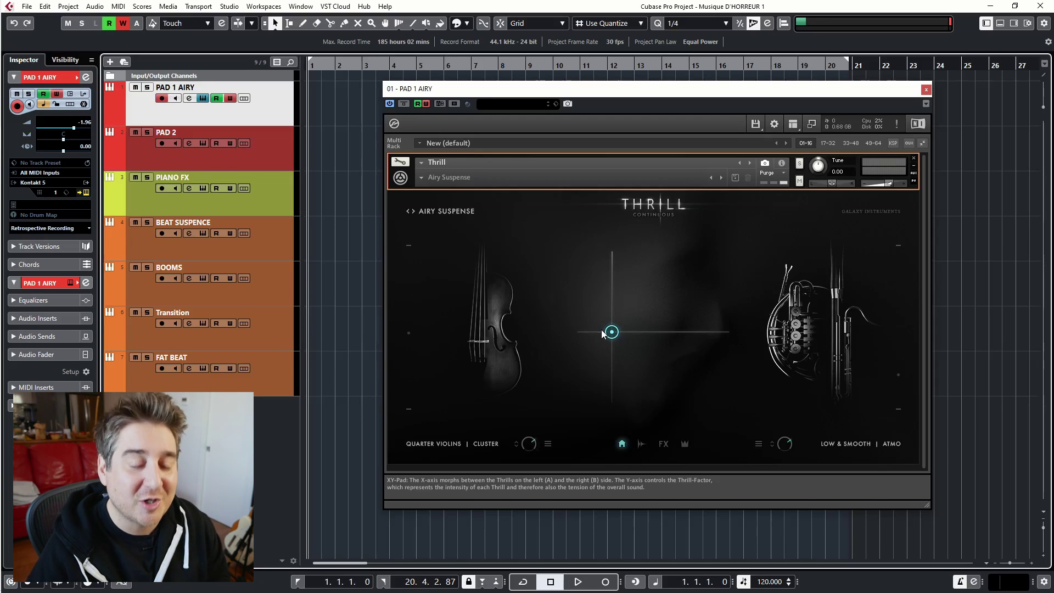
pyautogui.press('KP_Multiply')
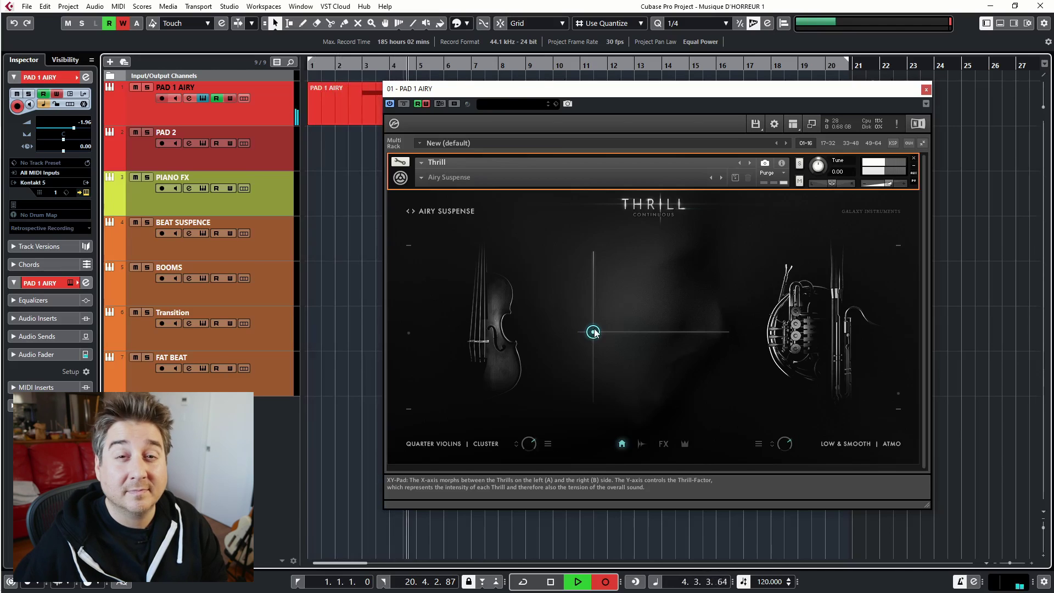
pyautogui.moveTo(595, 332); pyautogui.dragTo(673, 253)
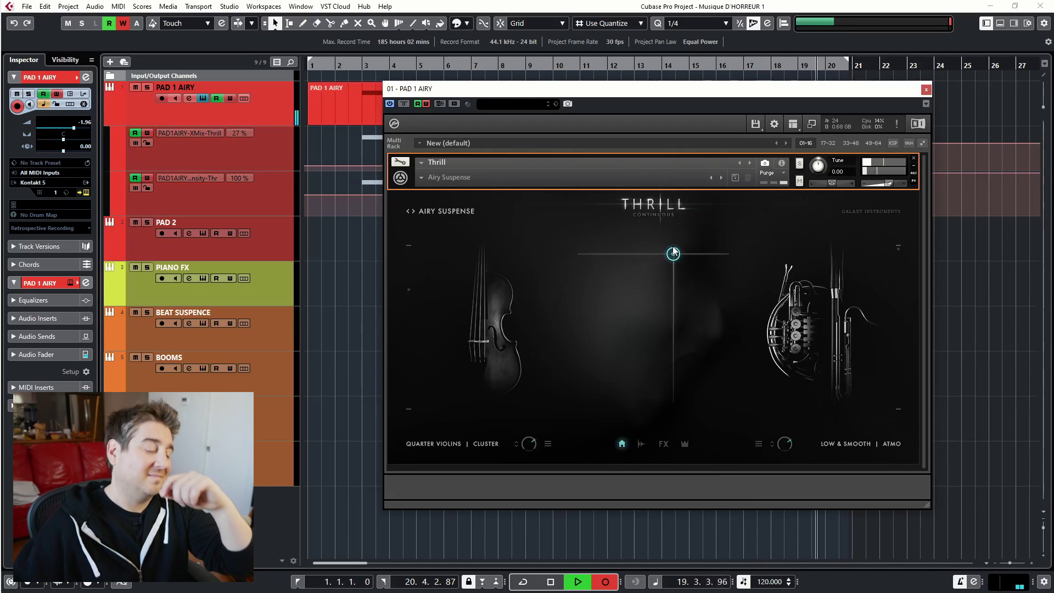
pyautogui.press('space')
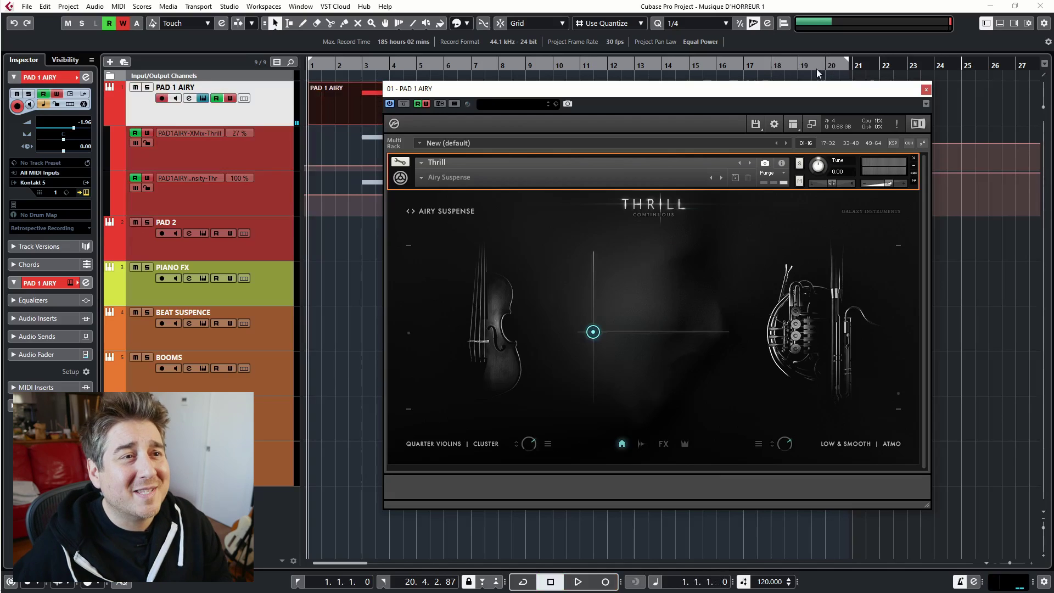
# Step: Close the PAD 1 AIRY instrument and turn off automation writing on its track
pyautogui.click(926, 89)
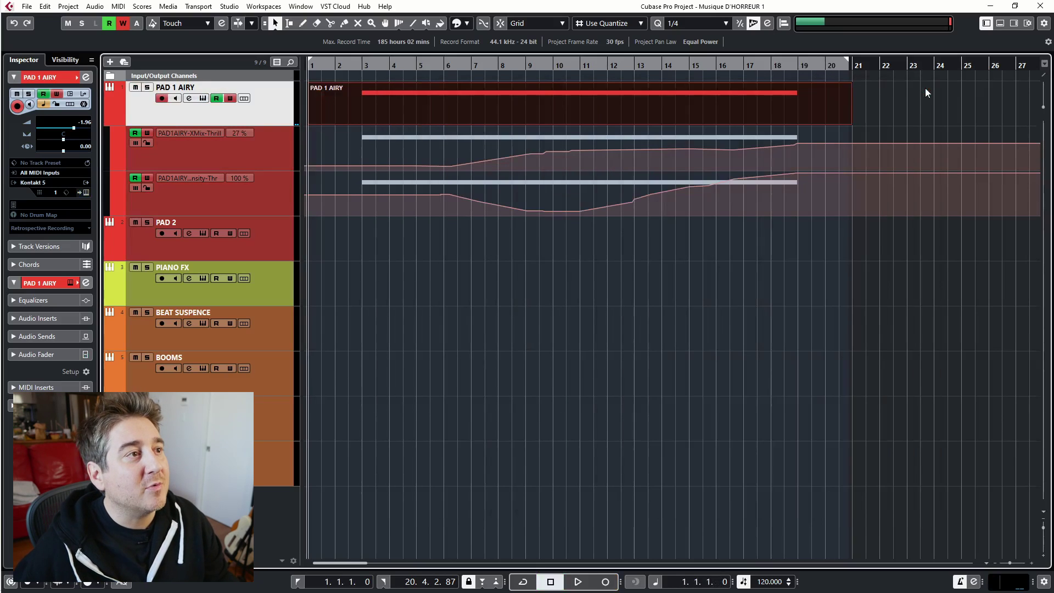
pyautogui.click(571, 107)
pyautogui.click(232, 99)
# Step: Quantize the long A3 note in the PAD 1 AIRY part to the 1/4 grid and fold away the track's automation lanes
pyautogui.doubleClick(380, 103)
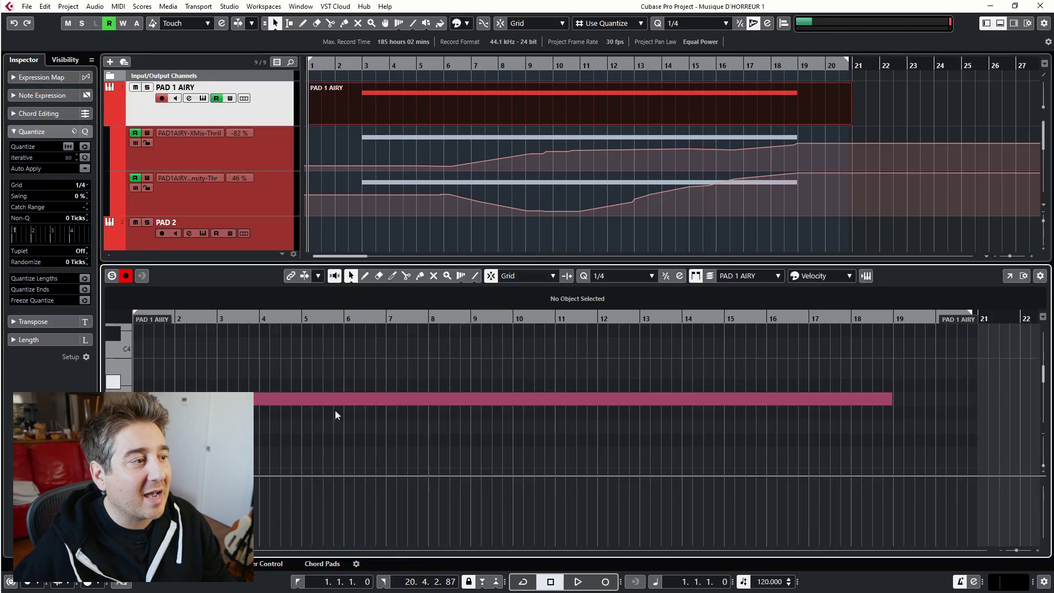
pyautogui.click(301, 403)
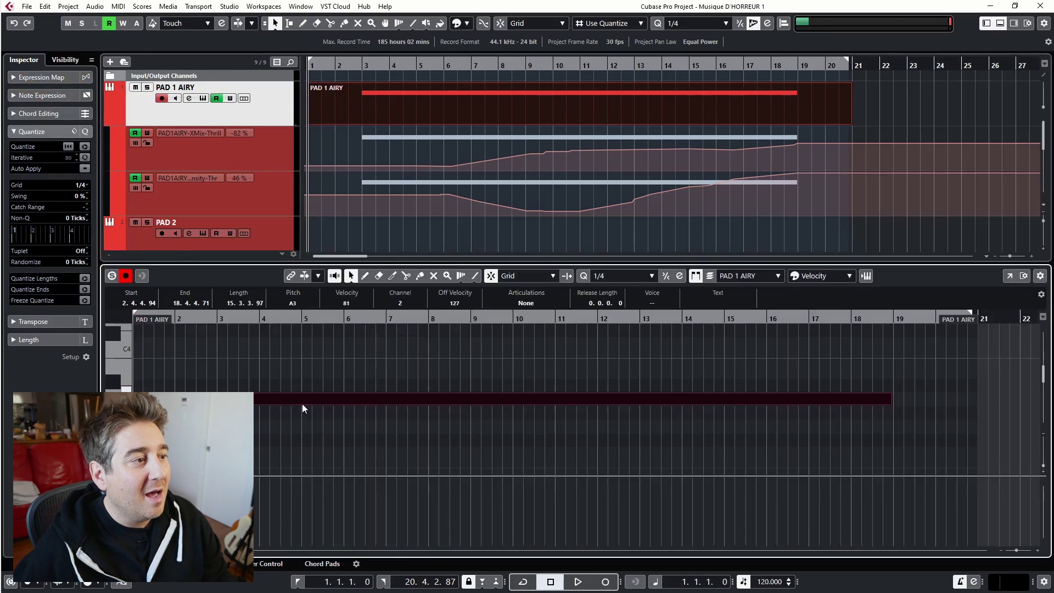
pyautogui.click(84, 145)
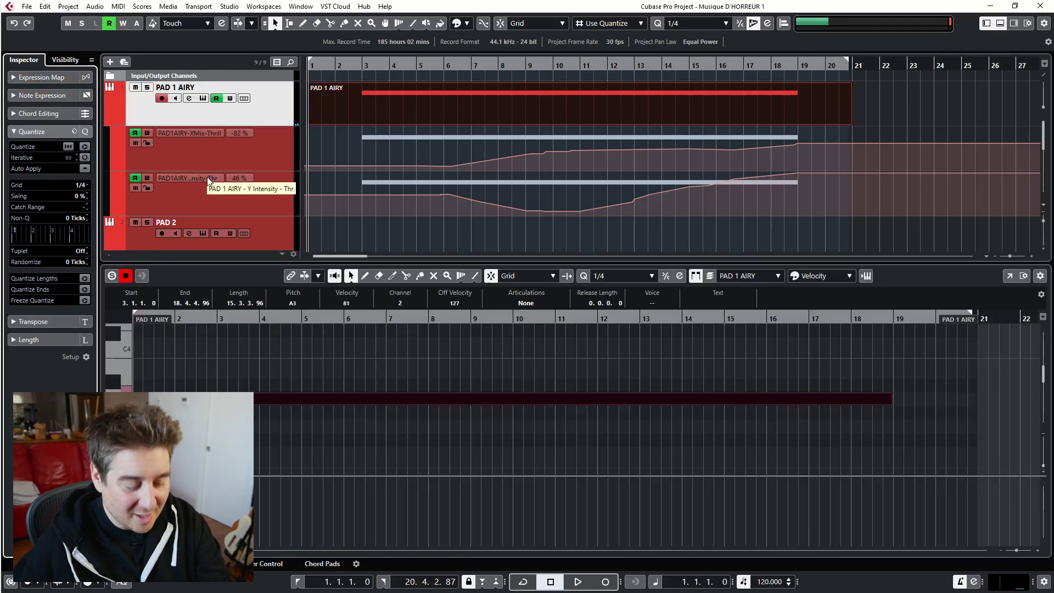
pyautogui.press('Return')
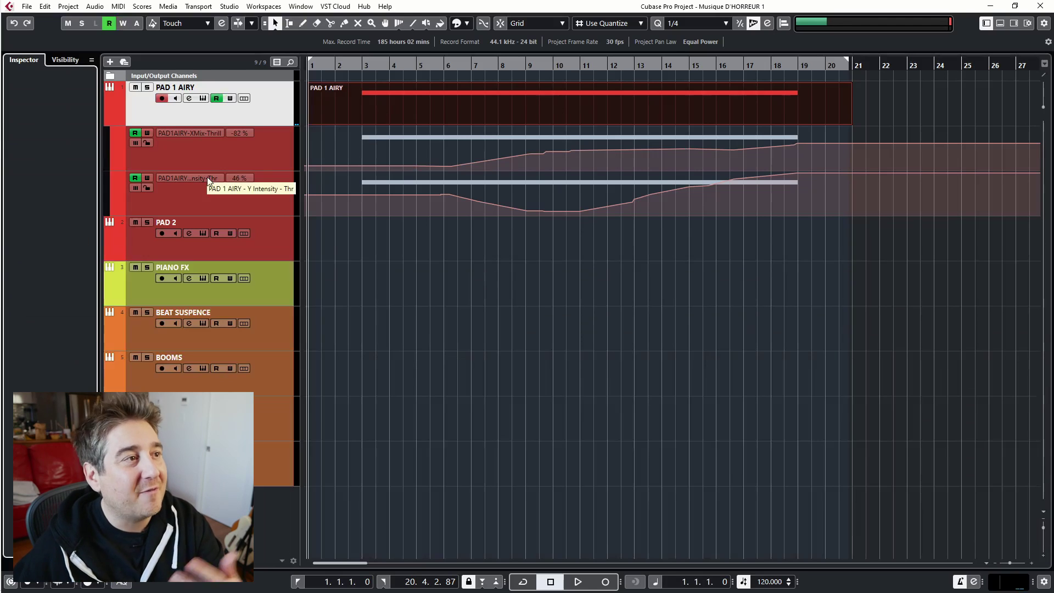
pyautogui.click(118, 129)
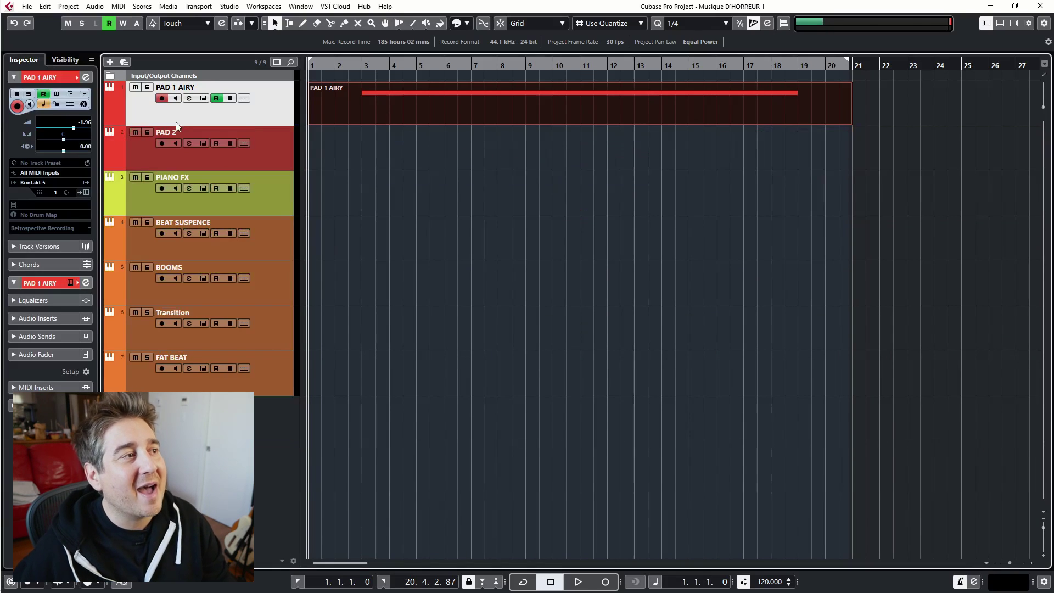
# Step: Enable automation writing on PAD 2 and set its Thrill XY pad fully to the Soft Glide 1 side at high intensity
pyautogui.click(129, 166)
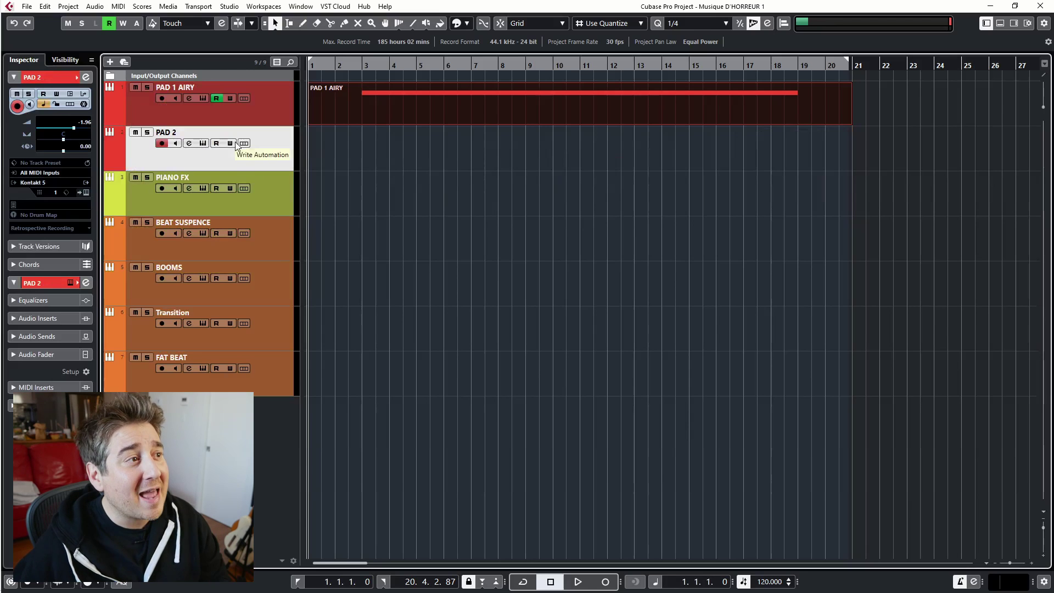
pyautogui.click(230, 143)
pyautogui.click(202, 144)
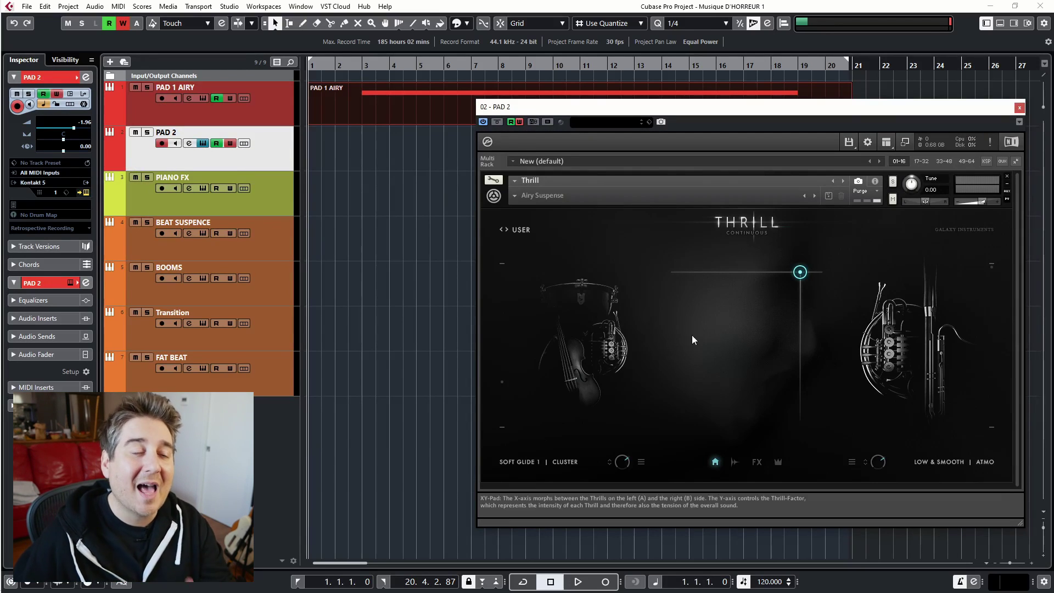
pyautogui.moveTo(720, 288); pyautogui.dragTo(688, 286)
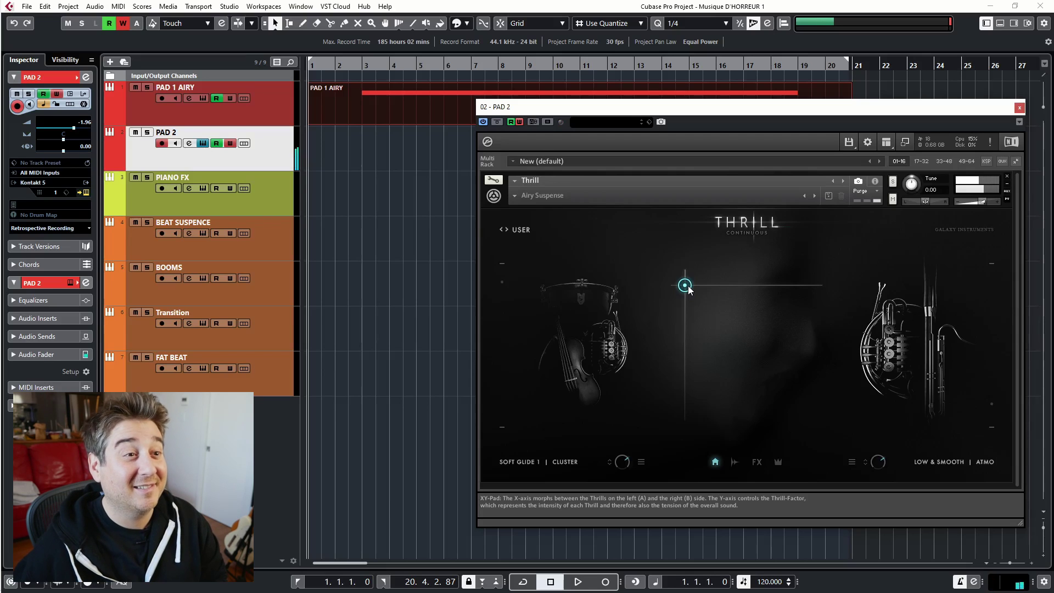
pyautogui.moveTo(689, 290)
pyautogui.mouseDown()
pyautogui.moveTo(693, 333)
pyautogui.moveTo(714, 332)
pyautogui.moveTo(751, 321)
pyautogui.moveTo(773, 285)
pyautogui.moveTo(674, 285)
pyautogui.mouseUp()
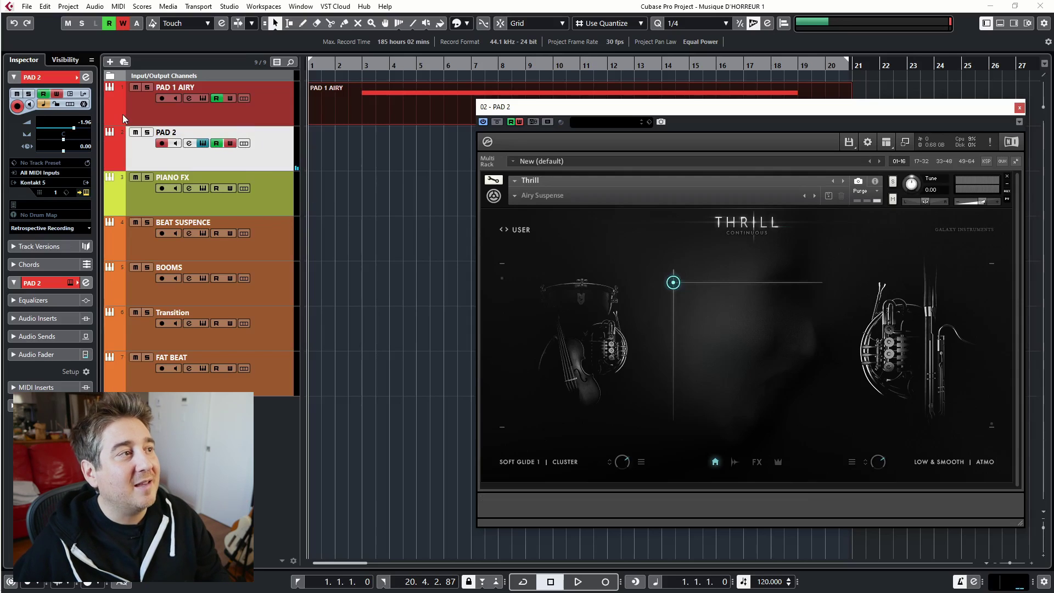
# Step: Show PAD 1 AIRY's Y Intensity automation lane and move the PAD 2 instrument window clear of the curve
pyautogui.click(143, 116)
pyautogui.click(109, 120)
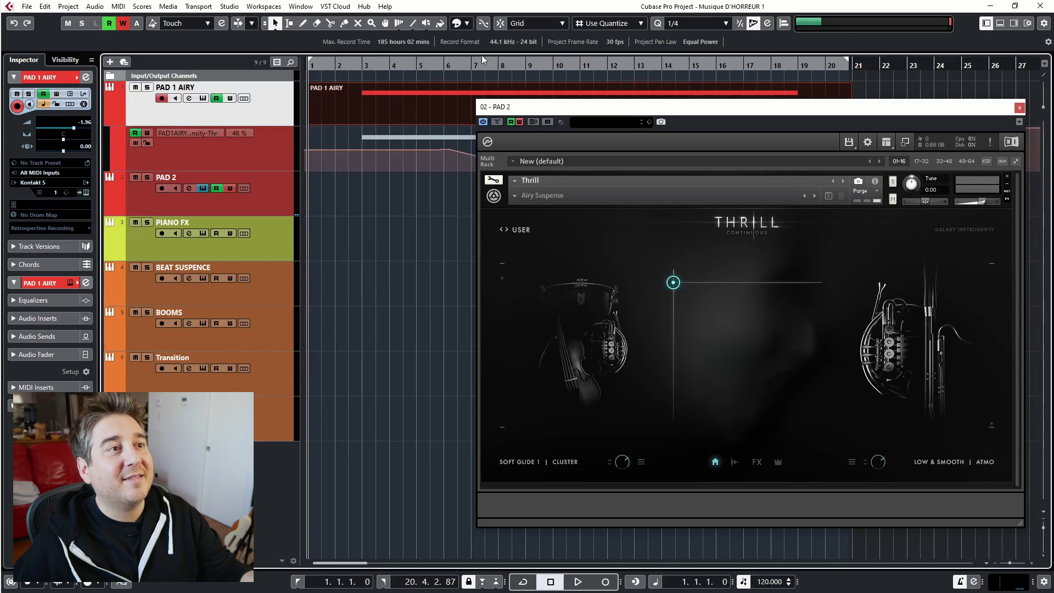
pyautogui.moveTo(629, 108); pyautogui.dragTo(629, 189)
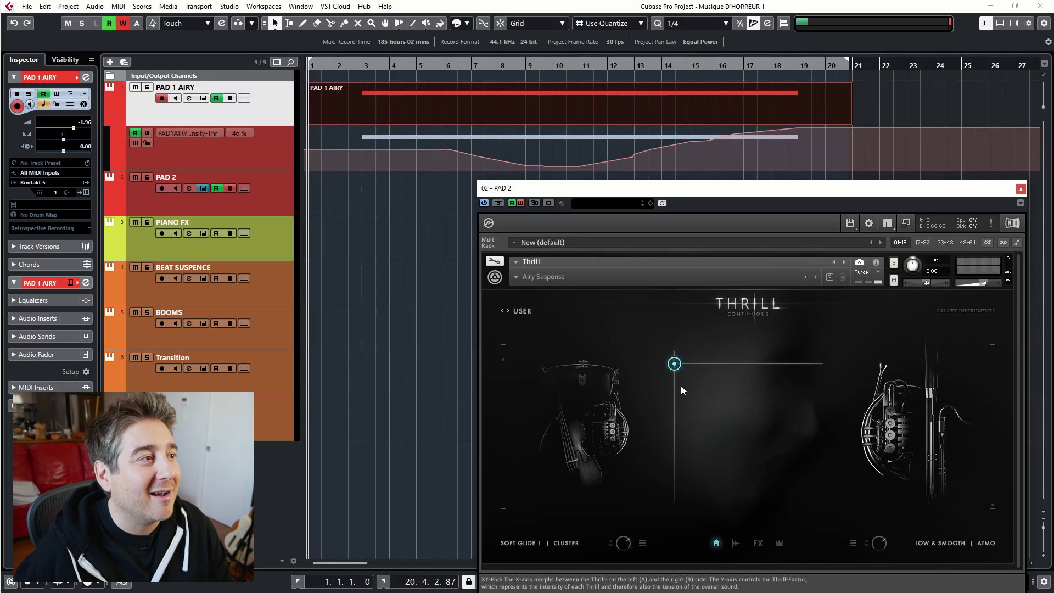
# Step: Record a PAD 2 take while sweeping the XY pad to about 53% X Mix and 97% Y Intensity, and turn off automation writing
pyautogui.click(273, 203)
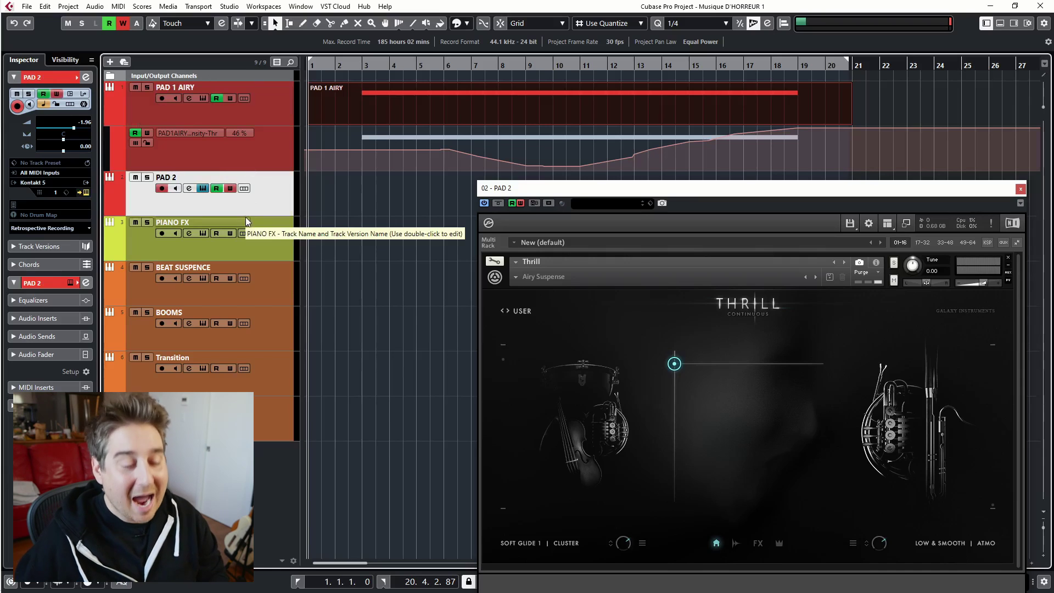
pyautogui.press('KP_Multiply')
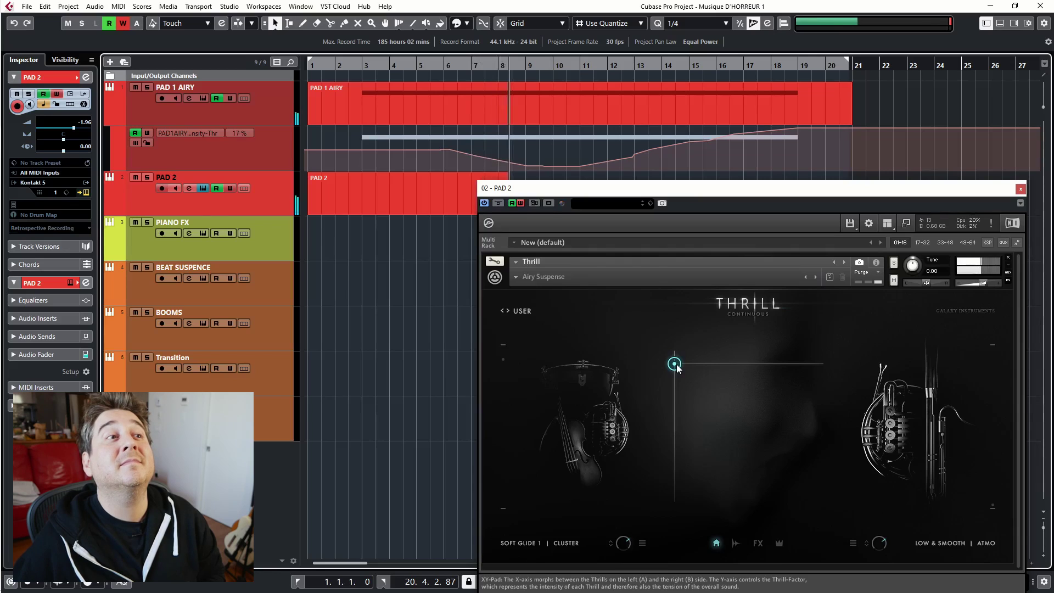
pyautogui.moveTo(676, 367); pyautogui.dragTo(786, 359)
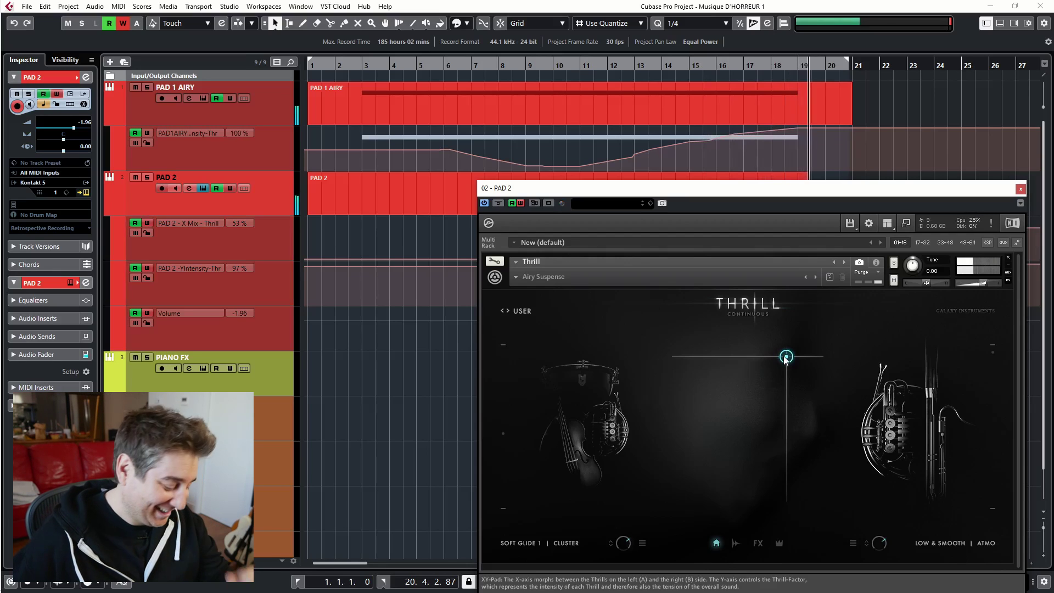
pyautogui.press('space')
pyautogui.moveTo(786, 357); pyautogui.dragTo(673, 363)
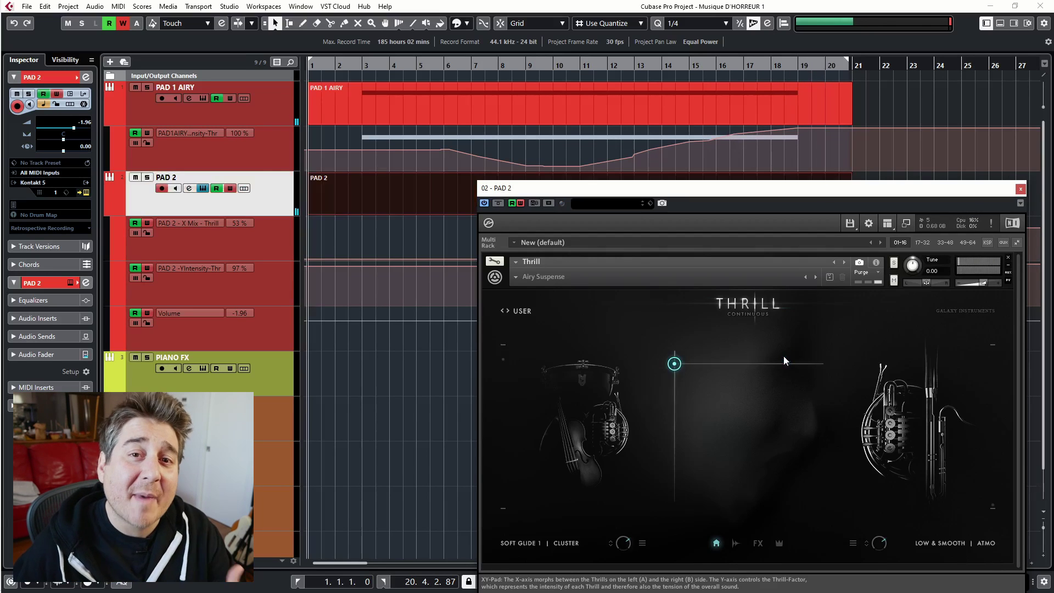
pyautogui.click(229, 189)
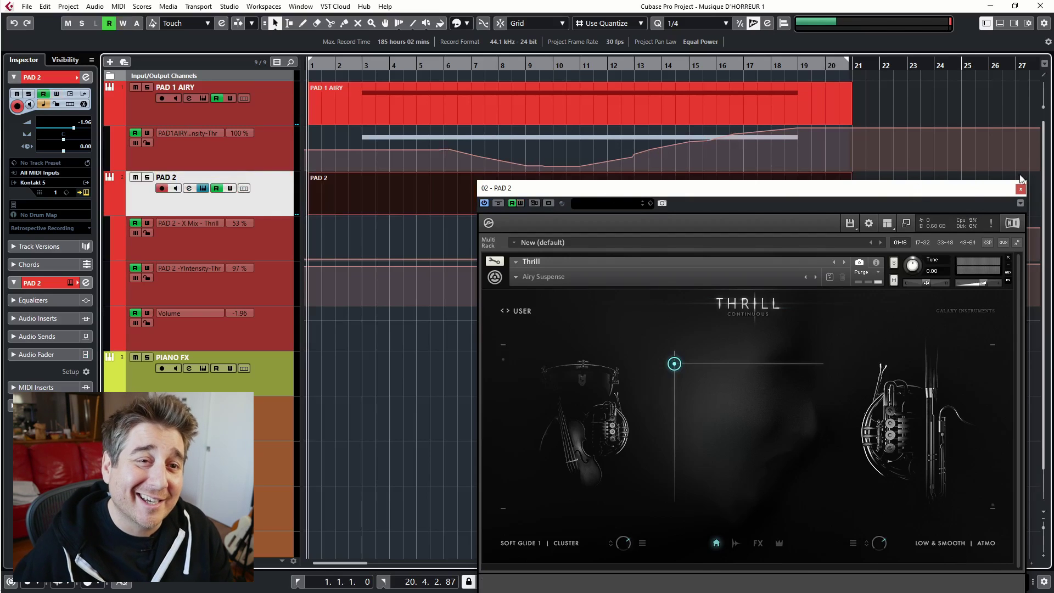
pyautogui.click(1021, 189)
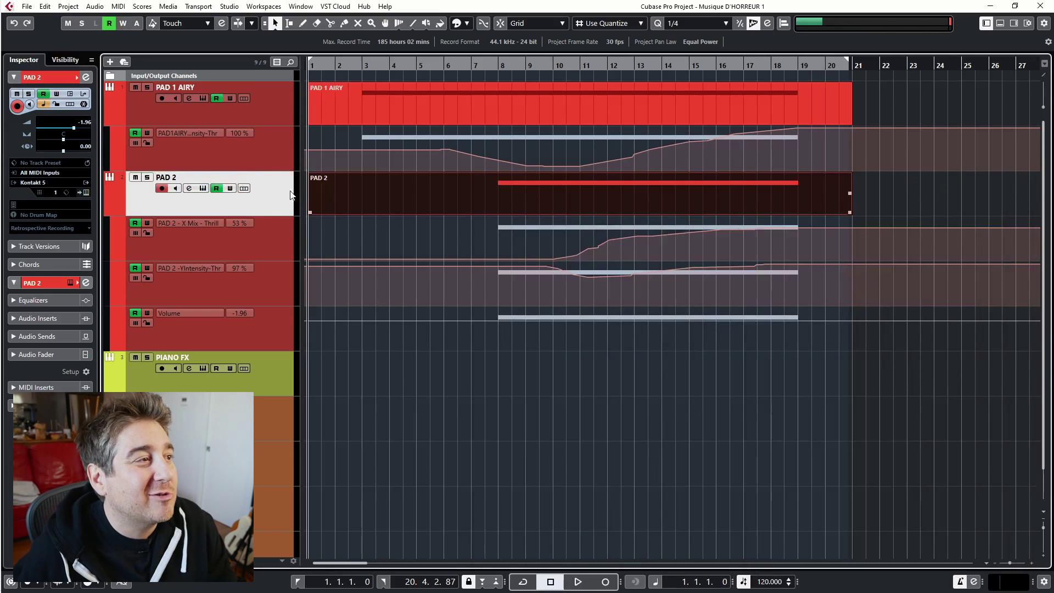
# Step: Hide the Y Intensity lane of PAD 1 AIRY and the X Mix, Y Intensity and Volume automation lanes of PAD 2
pyautogui.click(181, 146)
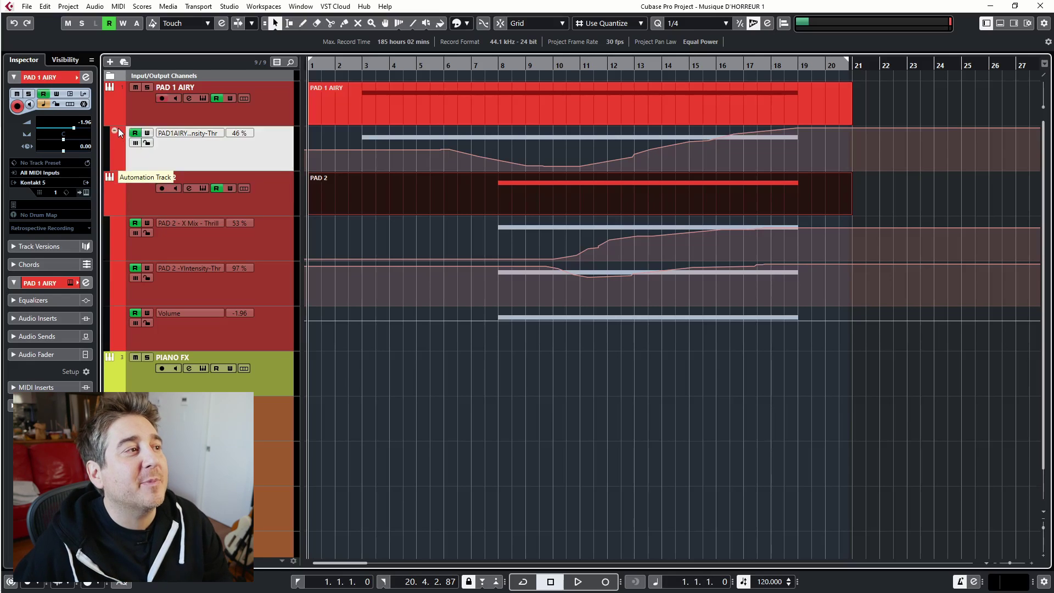
pyautogui.click(115, 130)
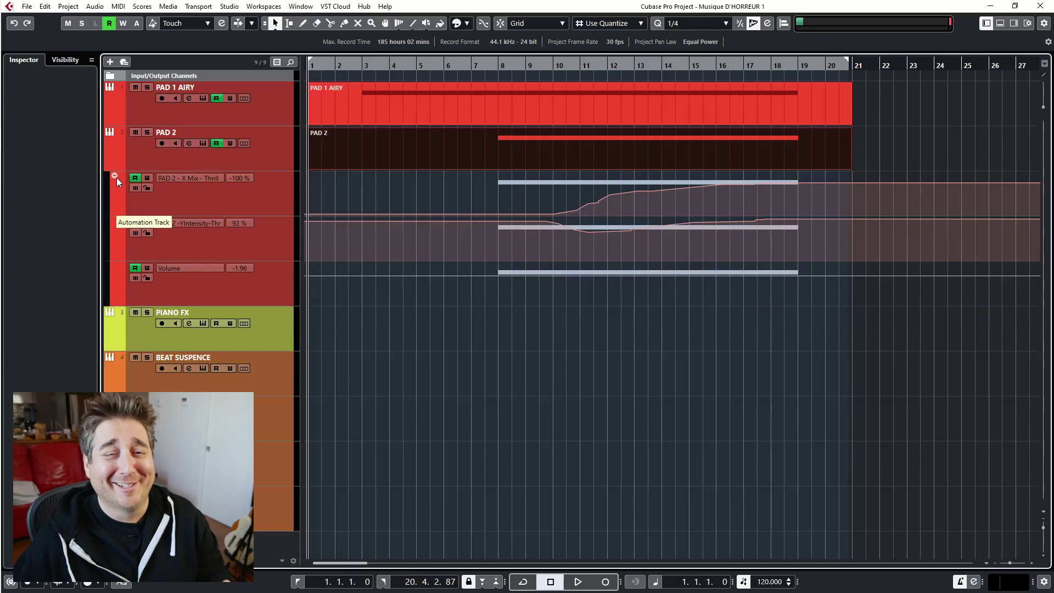
pyautogui.click(116, 176)
pyautogui.click(116, 176)
pyautogui.click(116, 176)
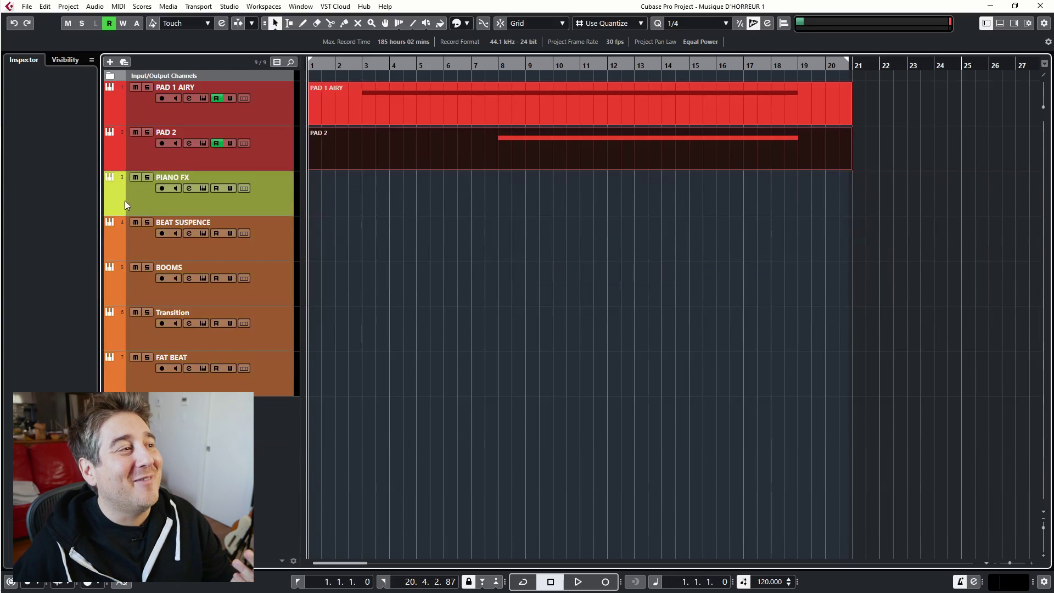
# Step: Open the PIANO FX track's The Giant instrument and move its window down clear of the timeline ruler
pyautogui.click(122, 200)
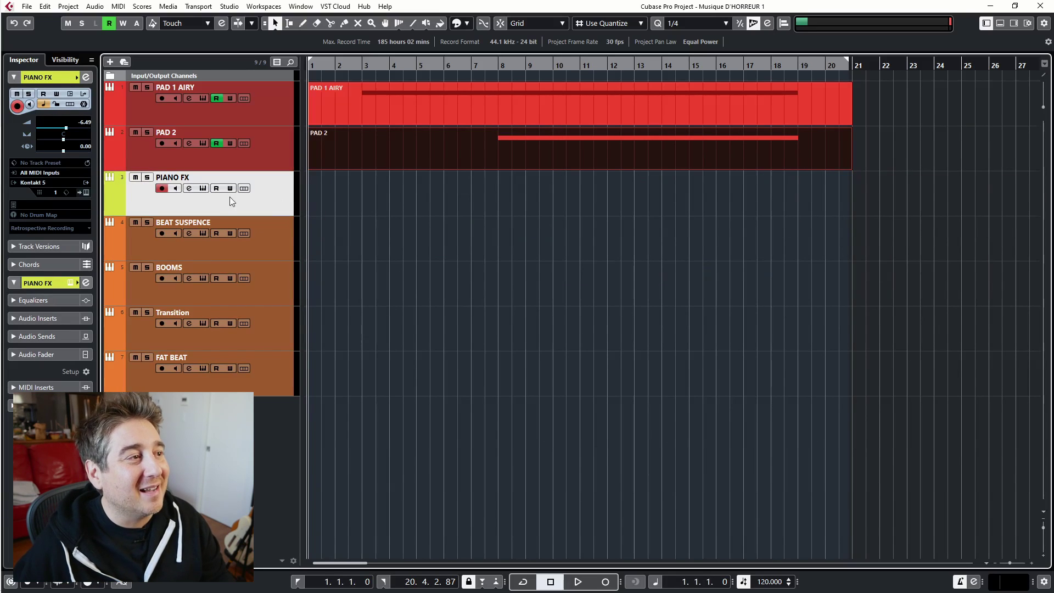
pyautogui.click(203, 188)
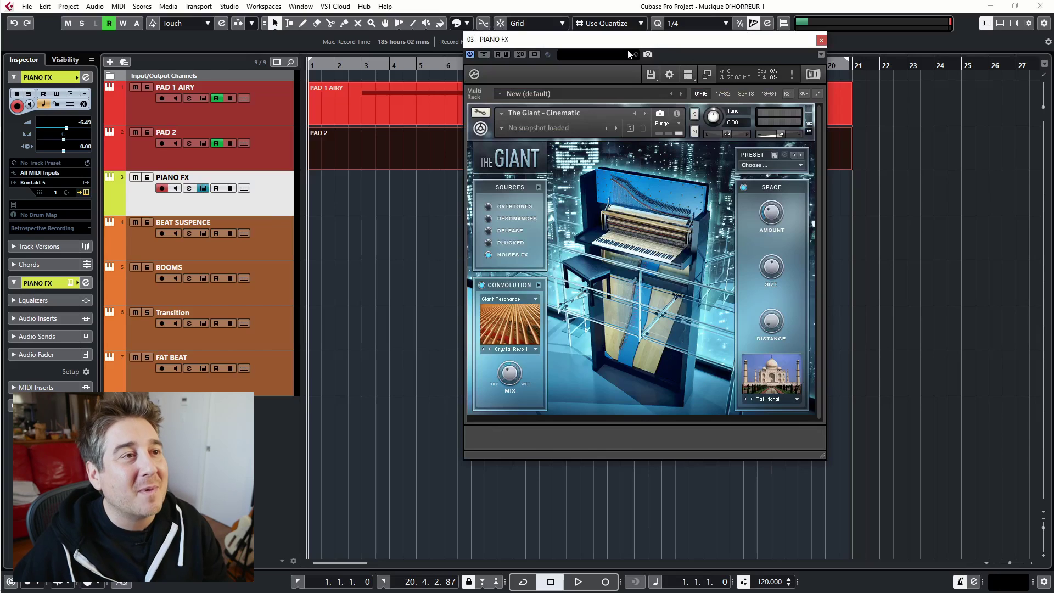
pyautogui.moveTo(628, 40); pyautogui.dragTo(708, 77)
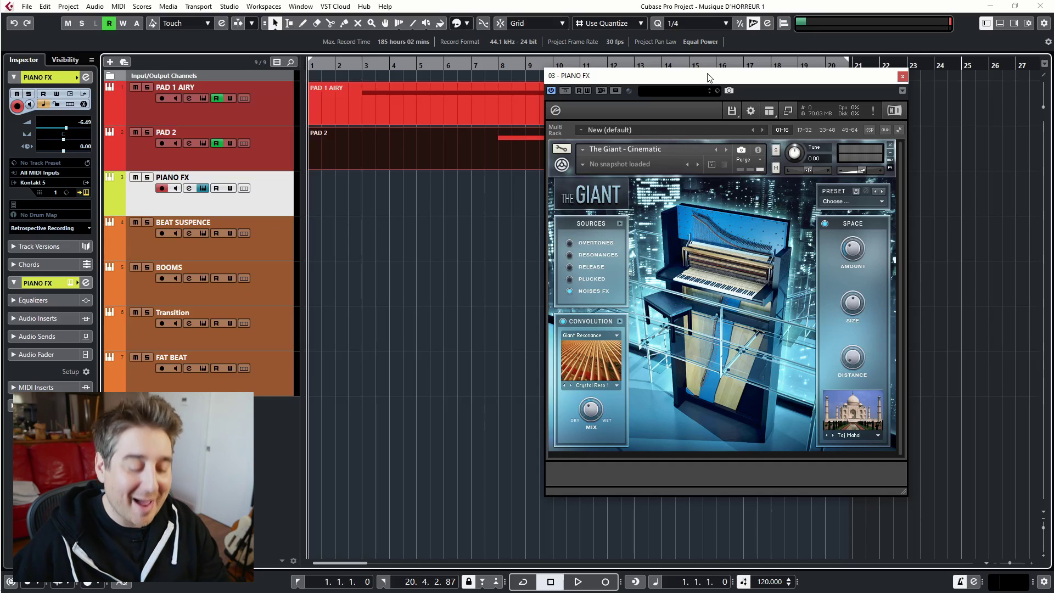
# Step: Record a PIANO FX take from bar 1 to about bar 23, and close the instrument window
pyautogui.press('KP_Multiply')
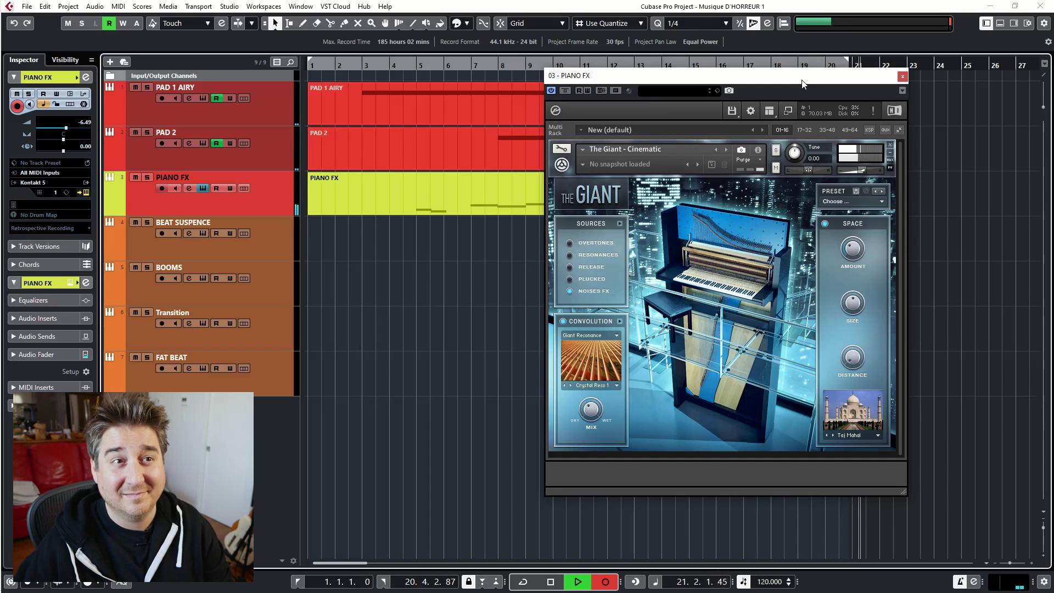
pyautogui.press('space')
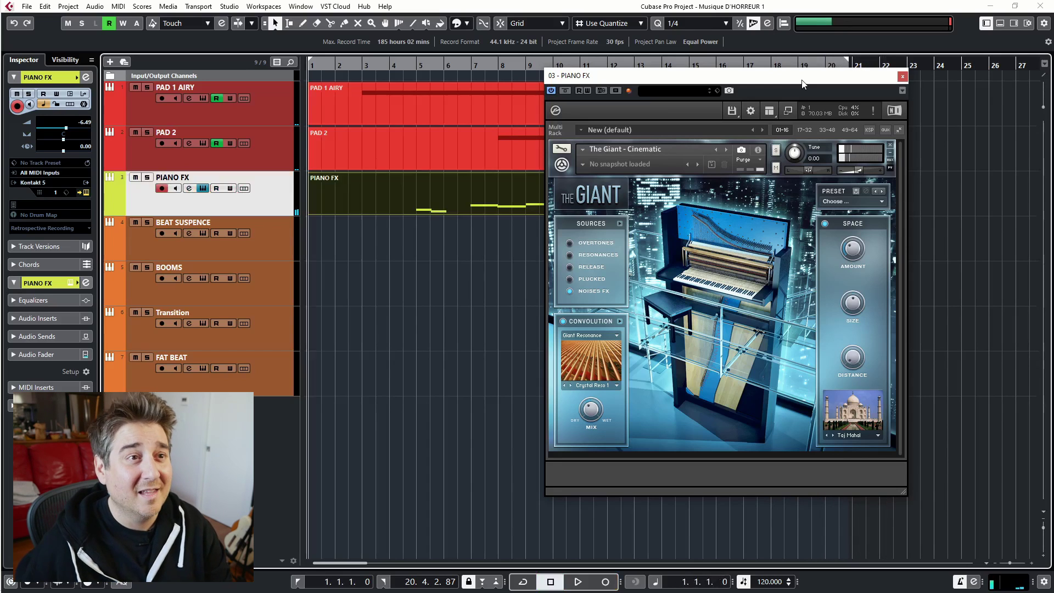
pyautogui.click(901, 77)
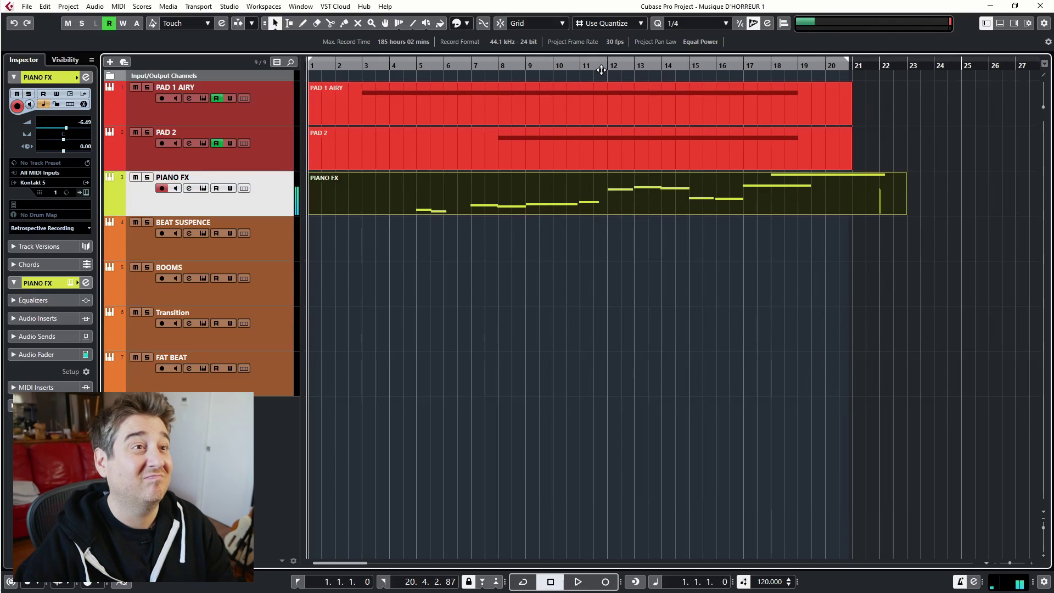
# Step: Play from late bar 11 and overdub a second PIANO FX part from bar 14 to about bar 20
pyautogui.click(602, 69)
pyautogui.press('space')
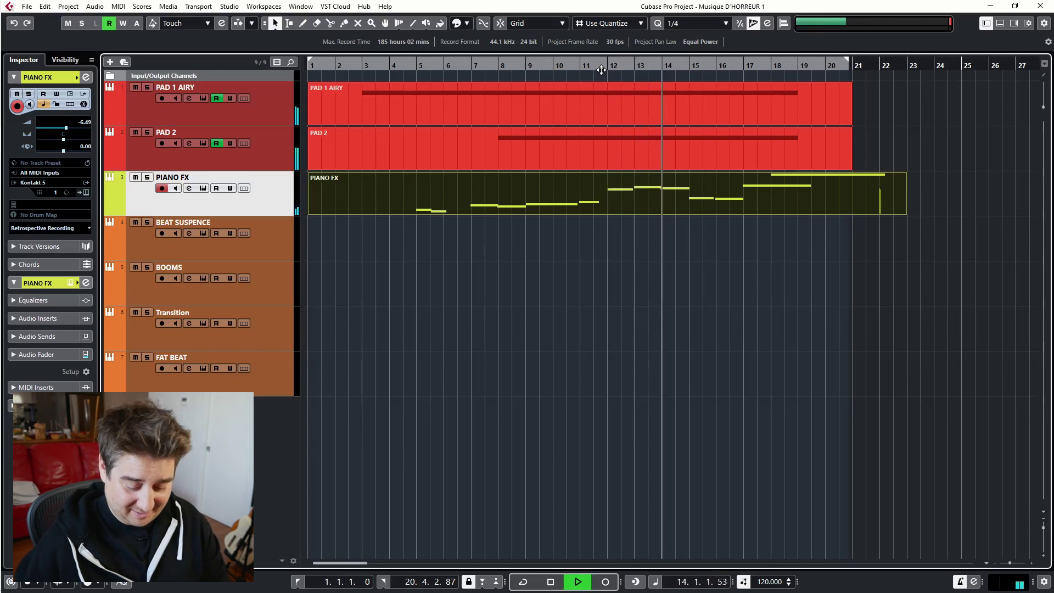
pyautogui.press('KP_Multiply')
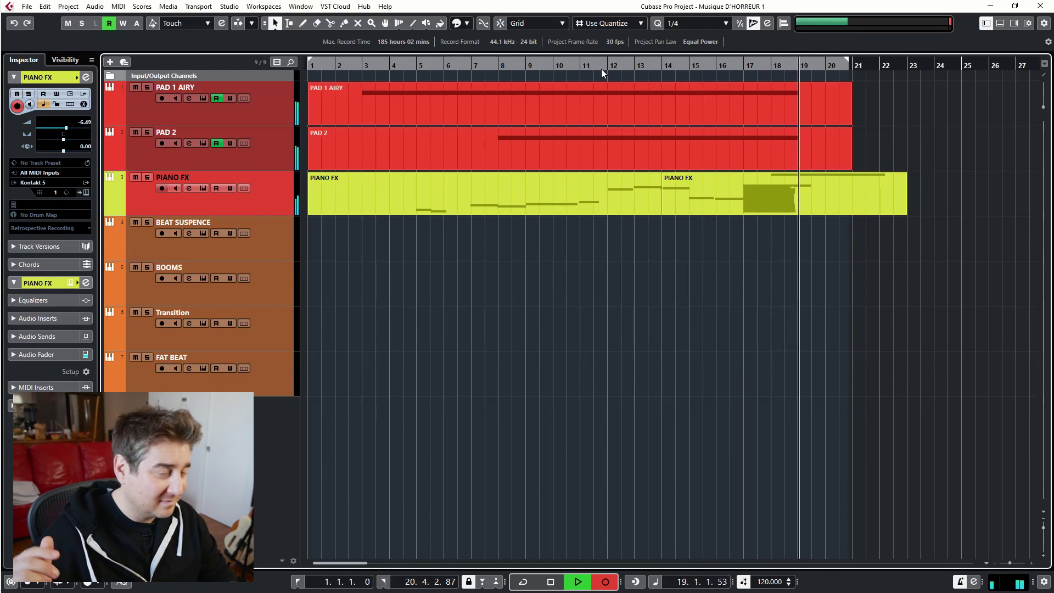
pyautogui.press('space')
# Step: In the long PIANO FX part, shorten the C#6 note starting near bar 17 to two bars, and close the editor
pyautogui.doubleClick(874, 186)
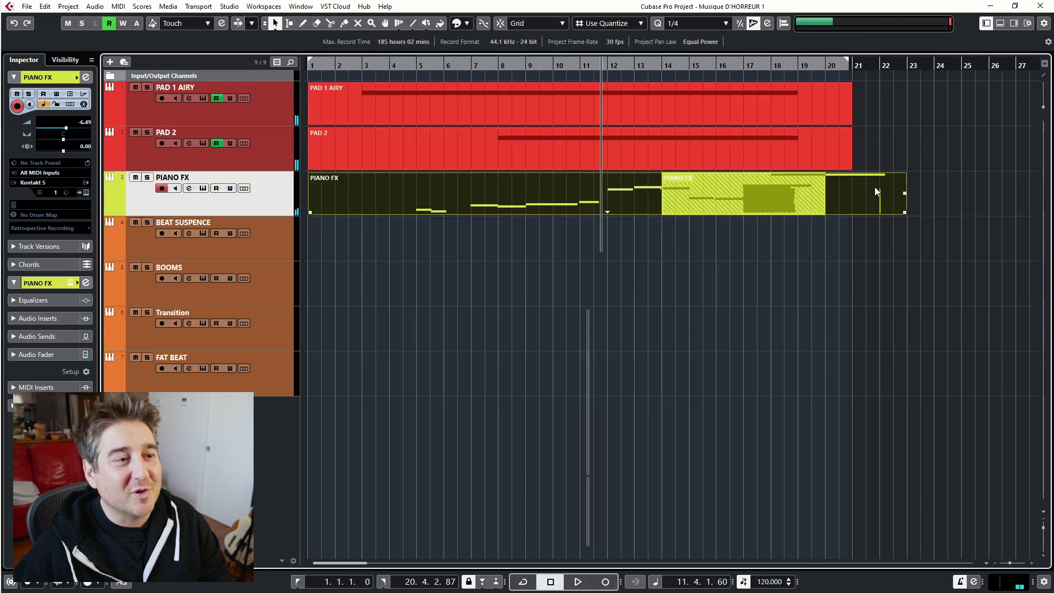
pyautogui.scroll(5, 811, 373)
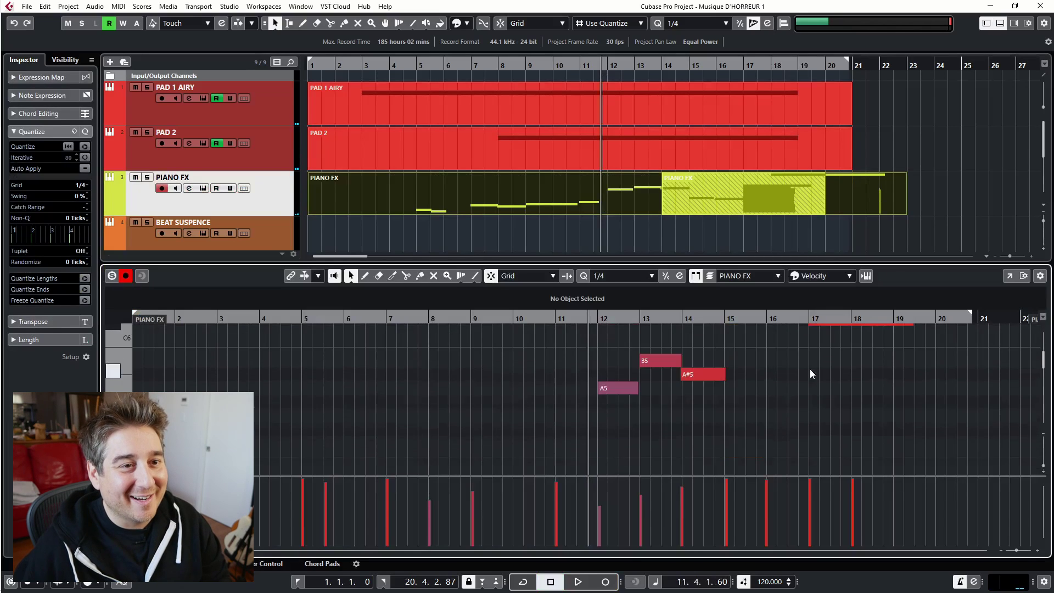
pyautogui.moveTo(911, 443); pyautogui.dragTo(892, 443)
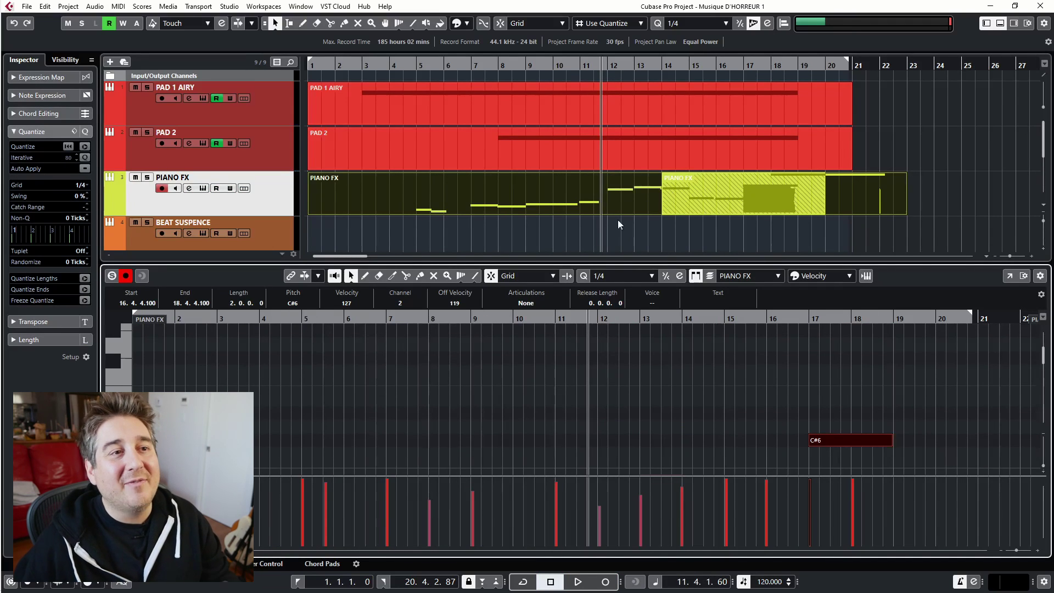
pyautogui.doubleClick(703, 199)
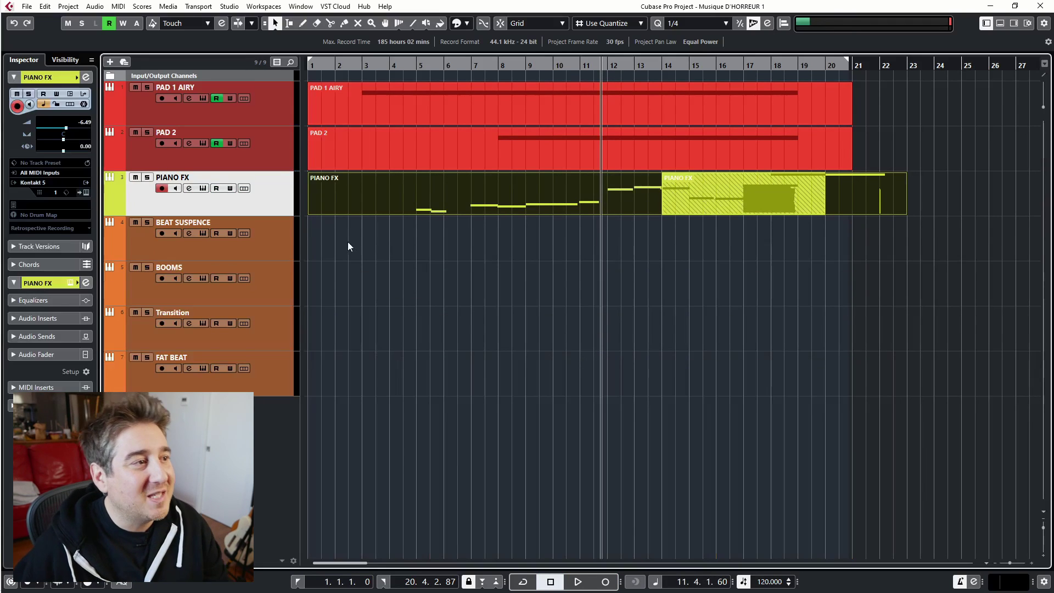
# Step: Insert the Abbey Road Plates Stereo reverb in the first insert slot of the PIANO FX channel
pyautogui.click(282, 242)
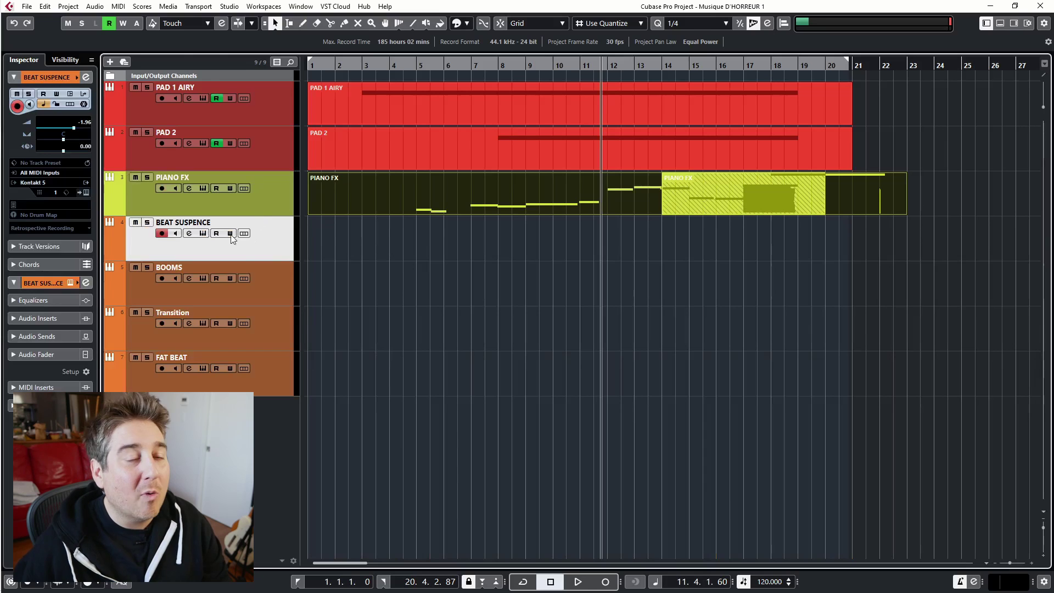
pyautogui.click(268, 210)
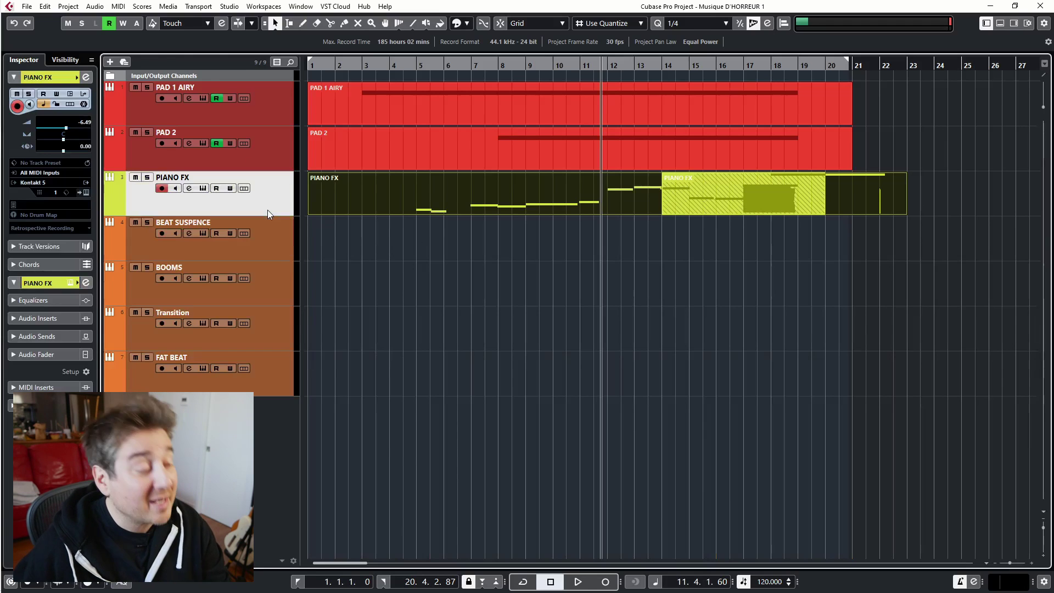
pyautogui.press('F3')
pyautogui.click(239, 99)
pyautogui.write('PLATE')
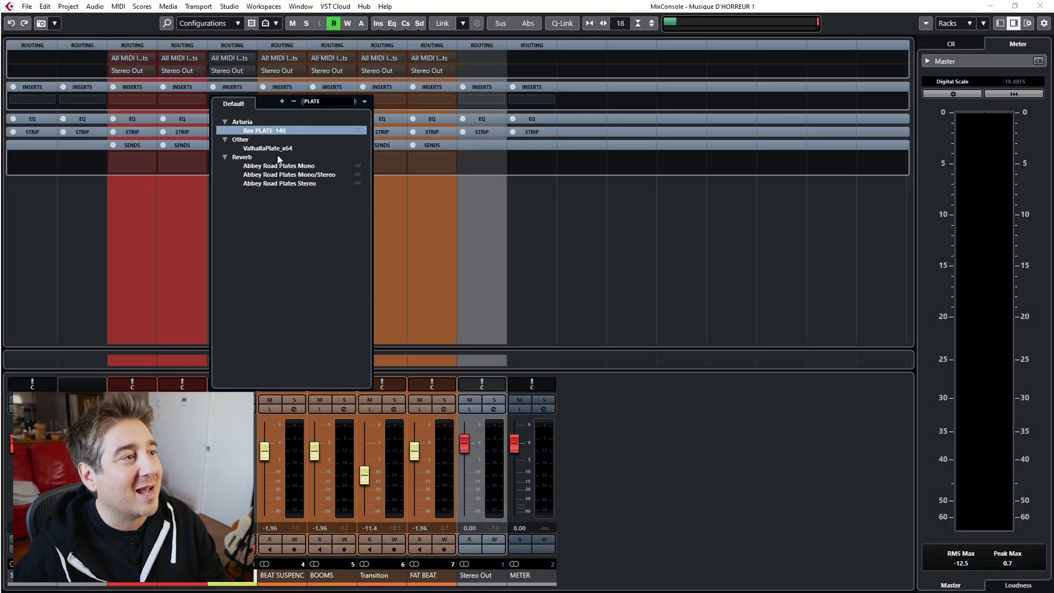
pyautogui.click(284, 184)
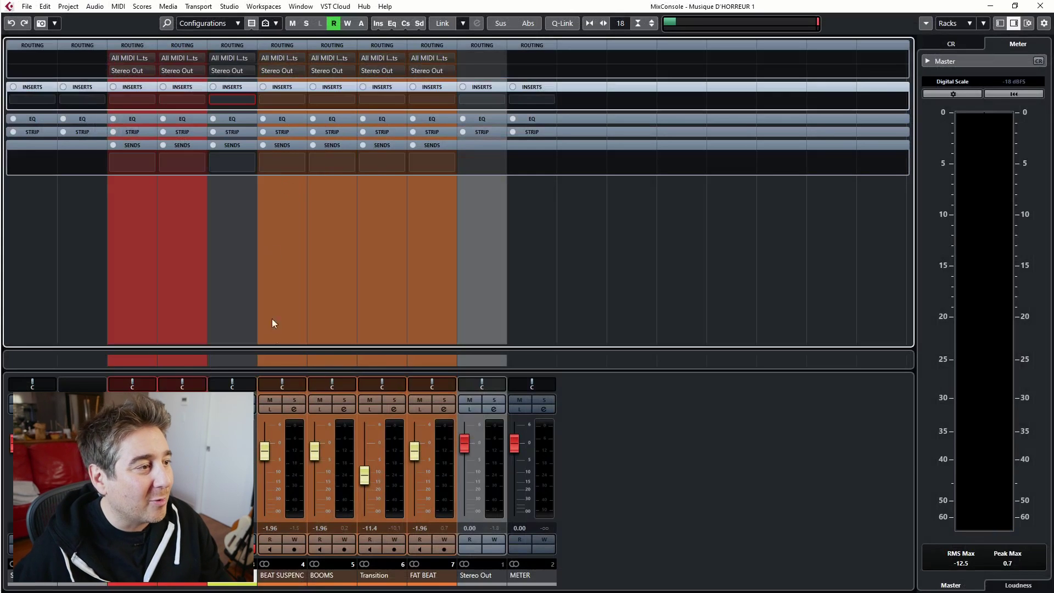
# Step: Solo PIANO FX and play the project from just before bar 5
pyautogui.press('s')
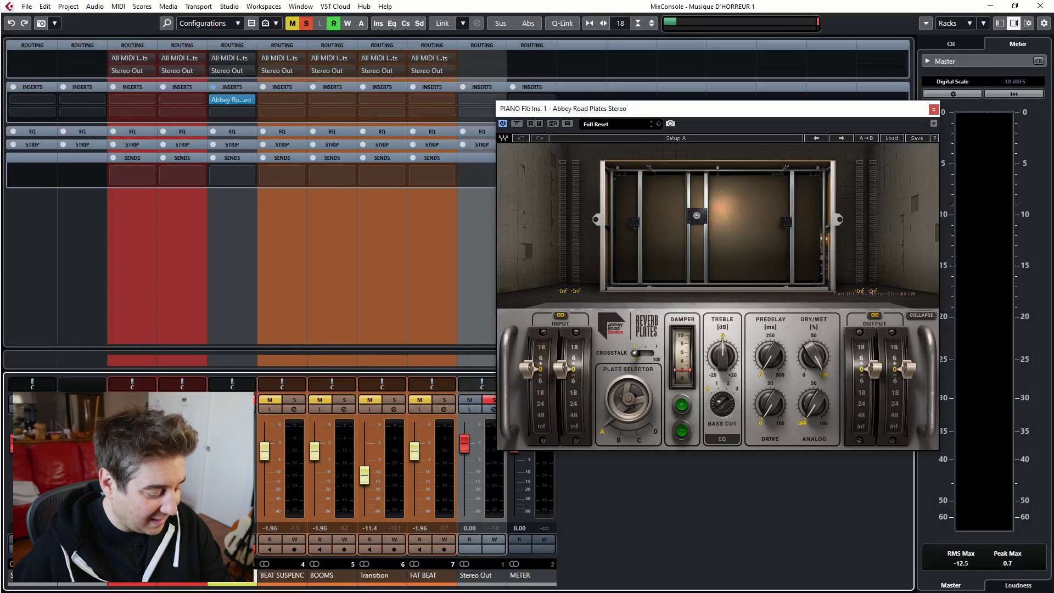
pyautogui.press('F3')
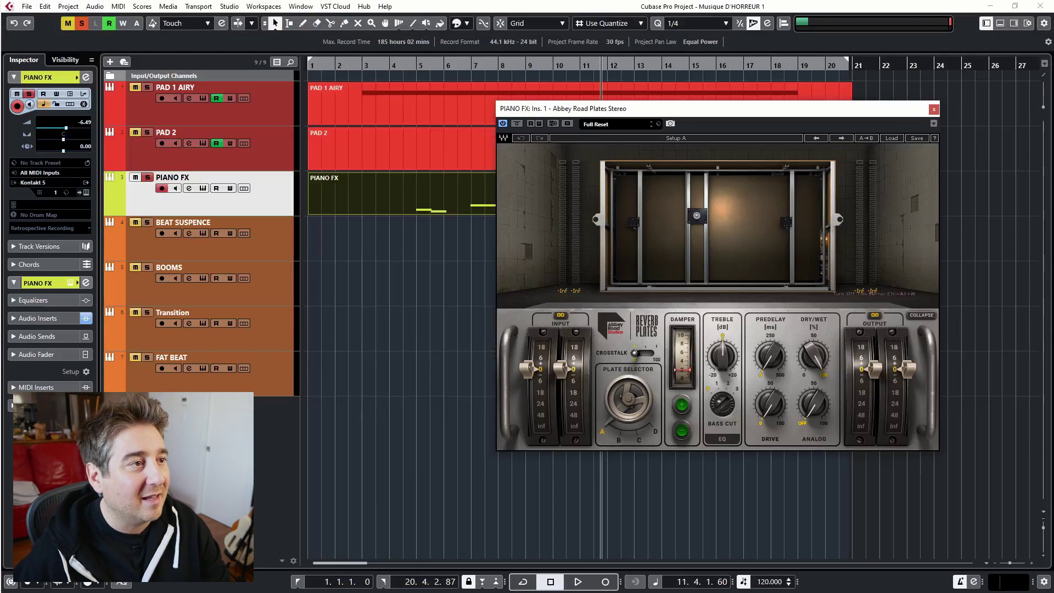
pyautogui.click(408, 65)
pyautogui.press('space')
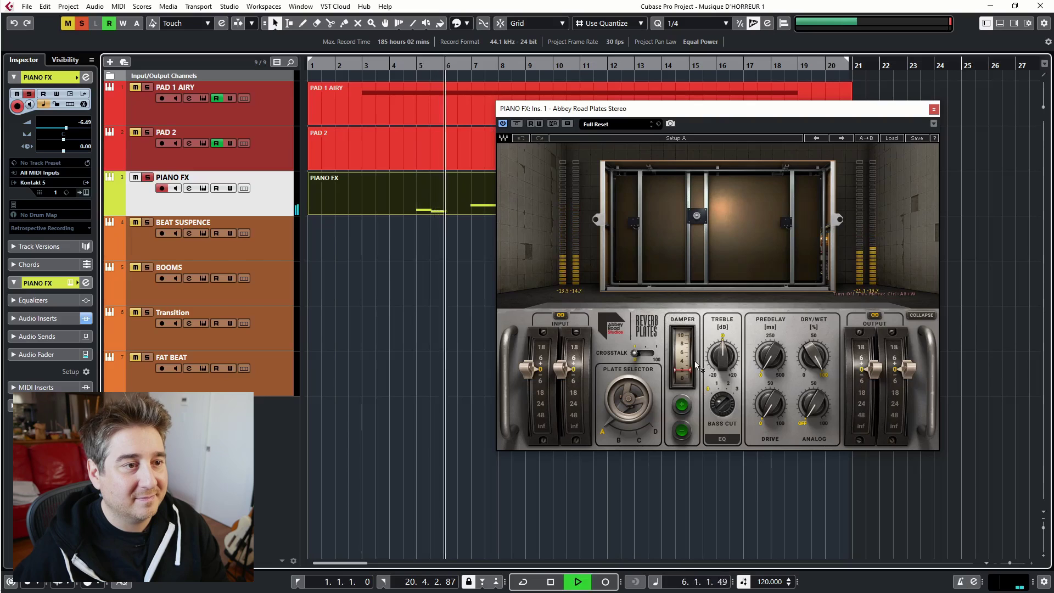
# Step: Set the plate reverb's Damper to 10, Treble to about 6.4 dB and Drive to about 28, and lower its output level slightly
pyautogui.moveTo(688, 366); pyautogui.dragTo(722, 344)
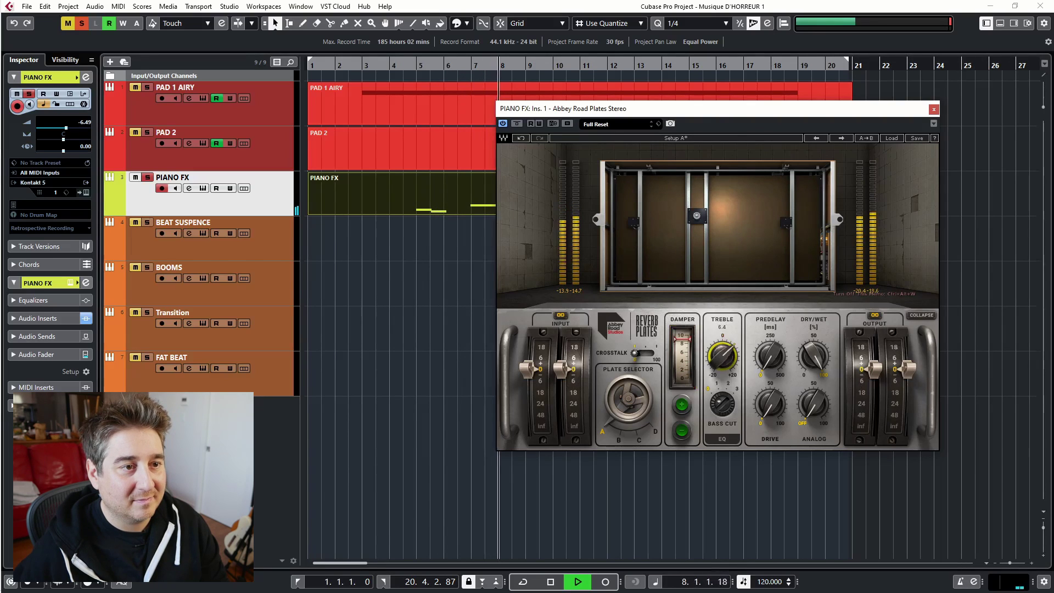
pyautogui.moveTo(770, 403); pyautogui.dragTo(770, 414)
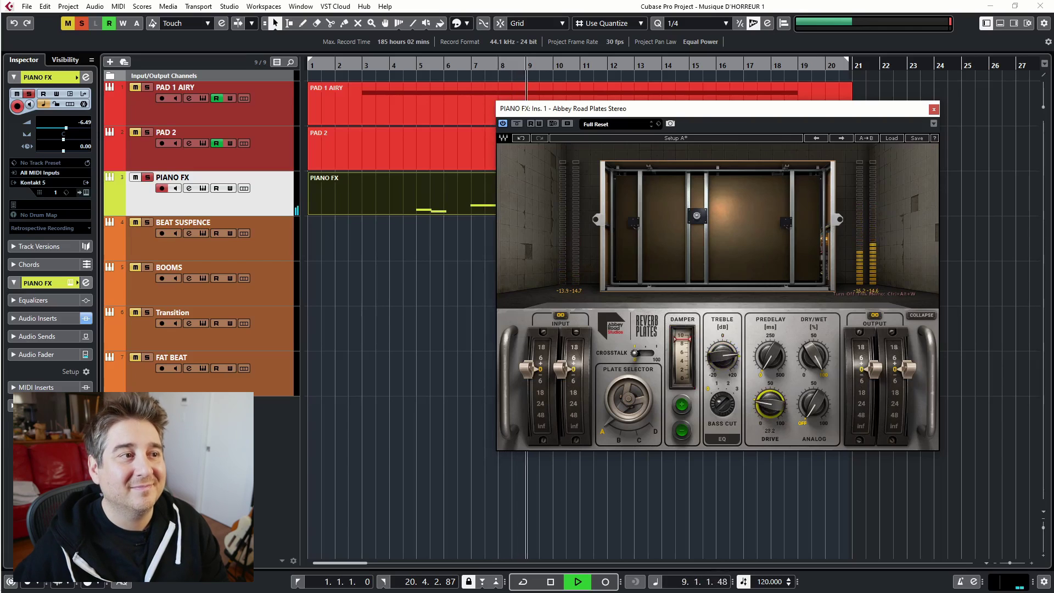
pyautogui.moveTo(874, 370); pyautogui.dragTo(874, 380)
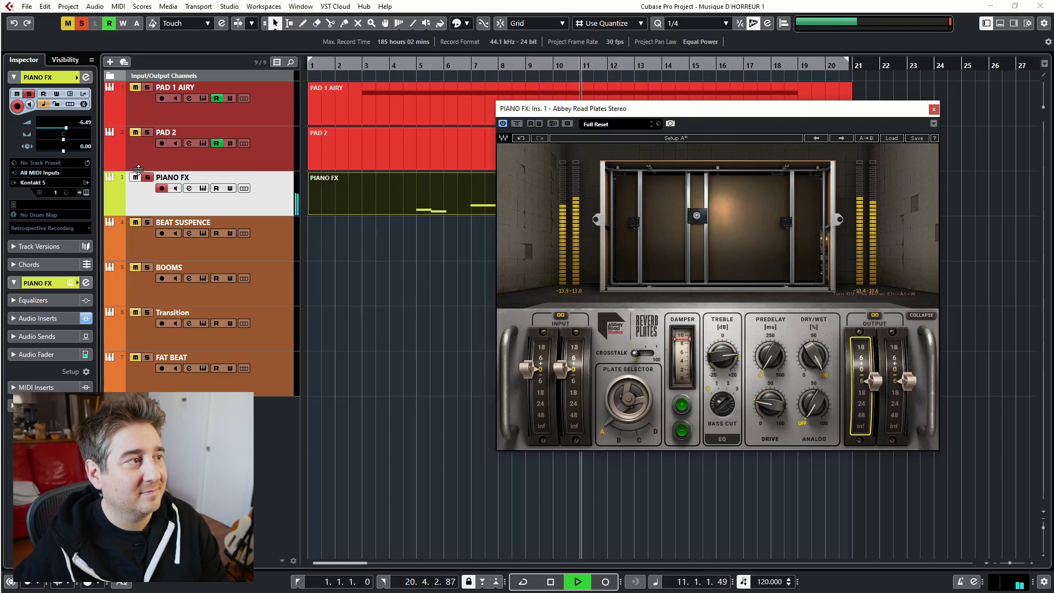
# Step: Unsolo PIANO FX, close the reverb window, and lower the channel's volume to -8.20
pyautogui.click(147, 177)
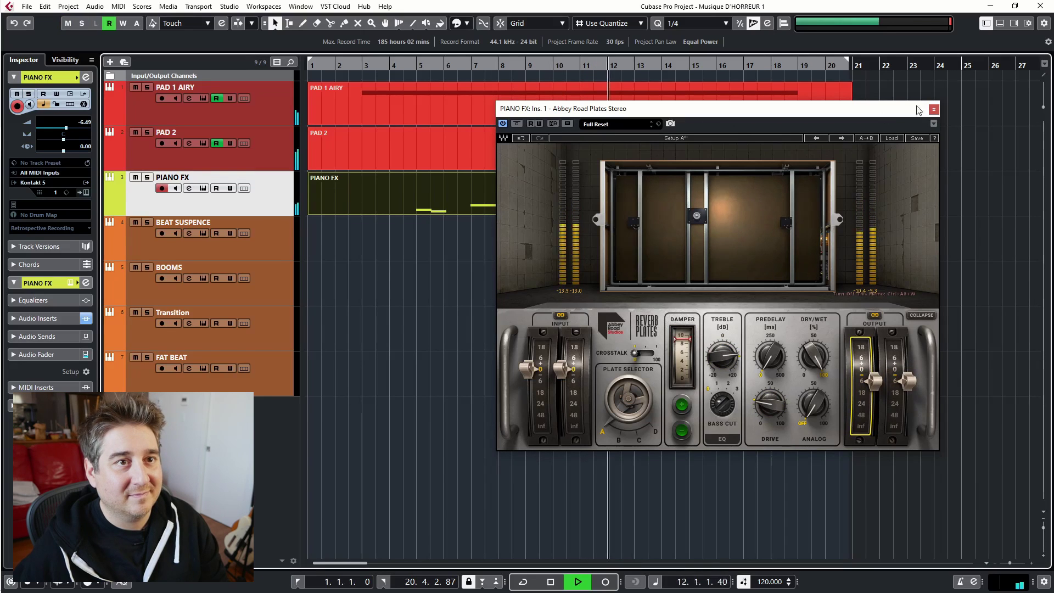
pyautogui.click(933, 108)
pyautogui.press('F3')
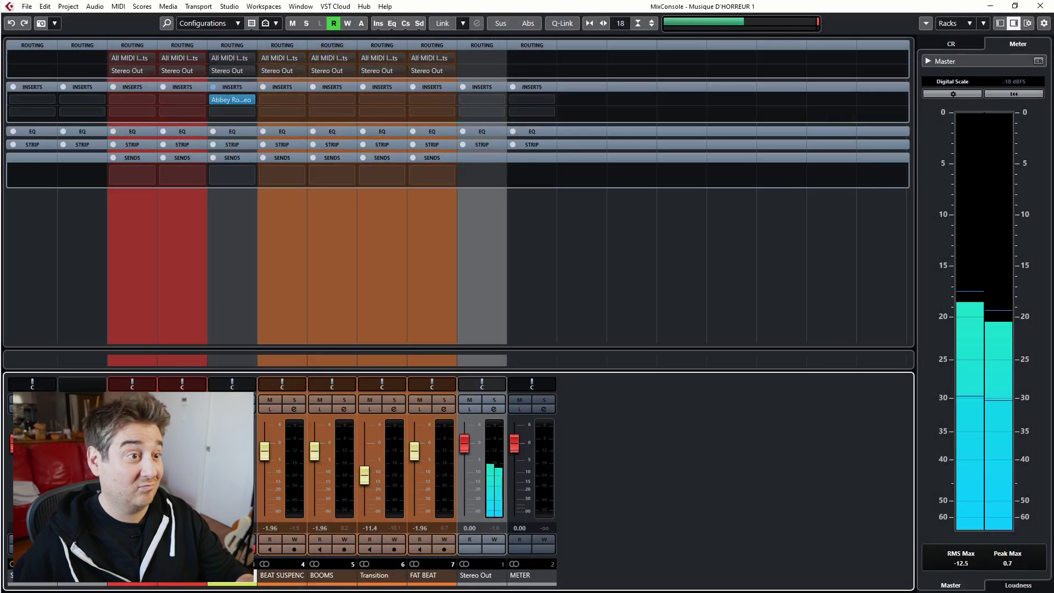
pyautogui.click(232, 383)
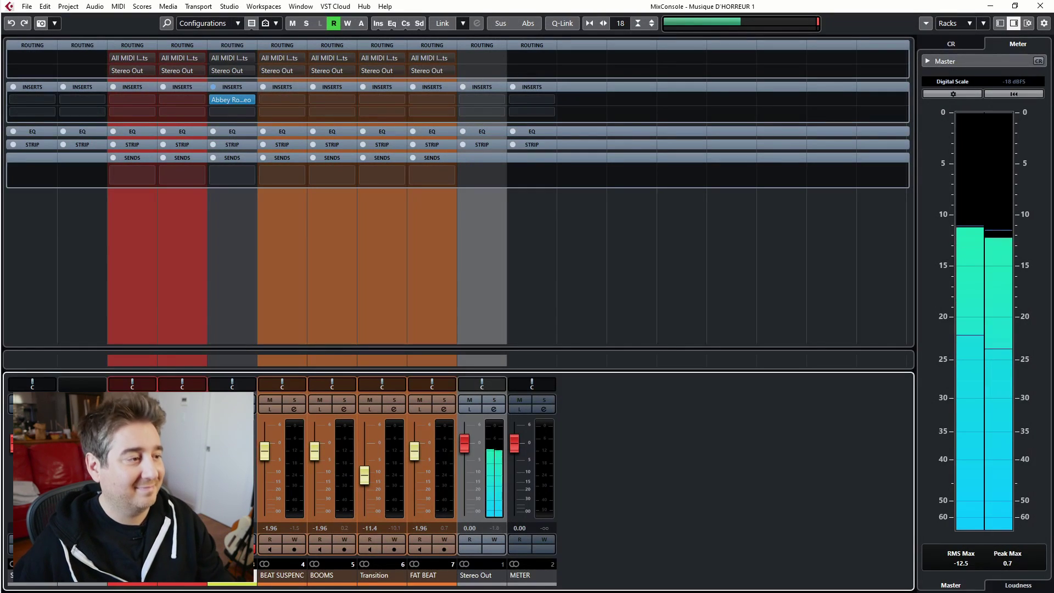
pyautogui.press('F3')
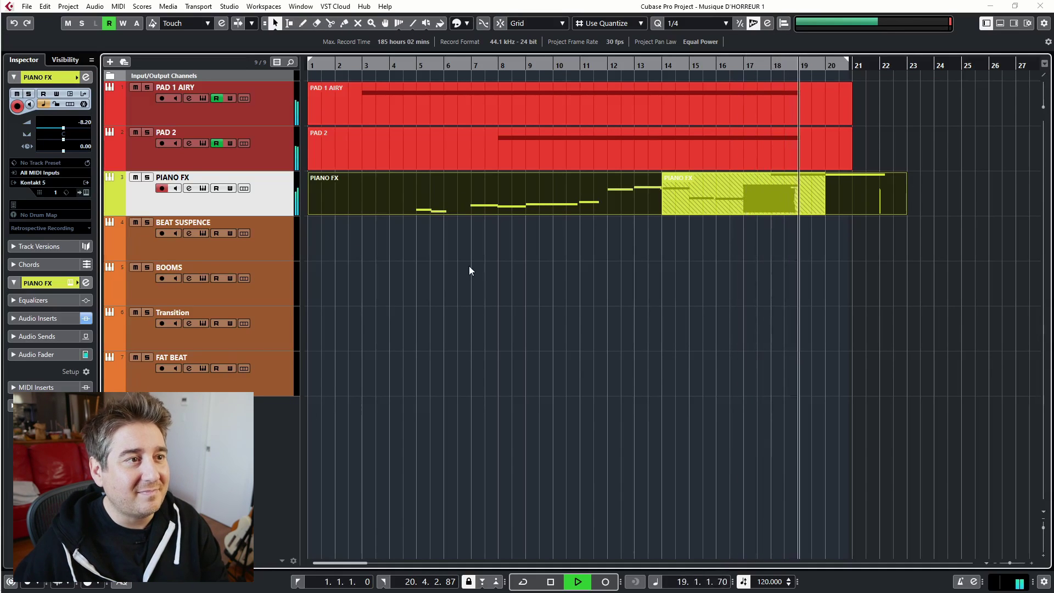
pyautogui.press('space')
# Step: Quantize all notes of the long PIANO FX part to a 1/8 grid and close the editor
pyautogui.click(492, 210)
pyautogui.doubleClick(493, 210)
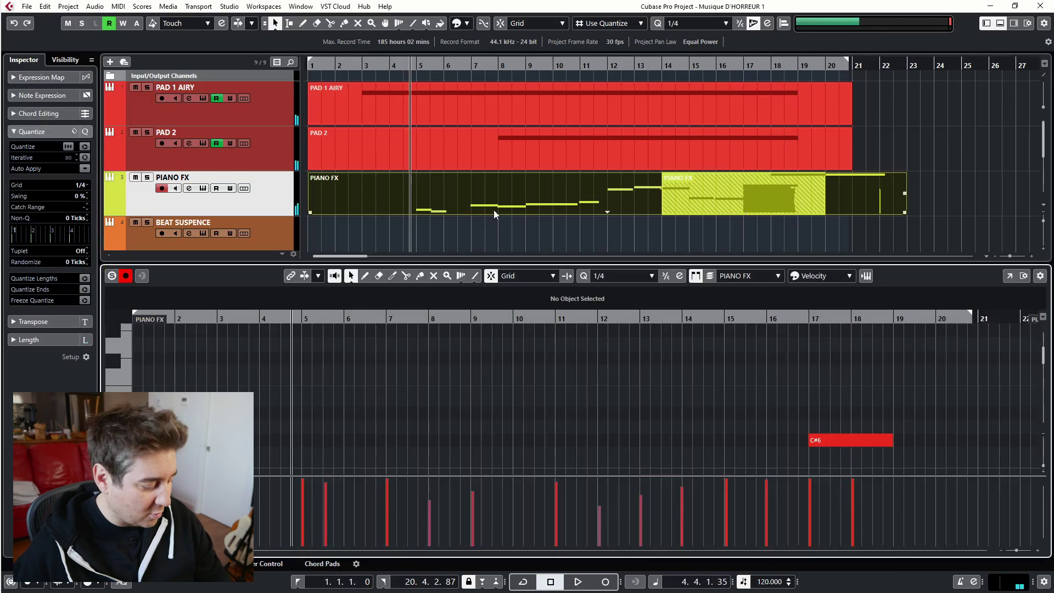
pyautogui.hotkey('ctrl', 'a')
pyautogui.scroll(-3, 714, 419)
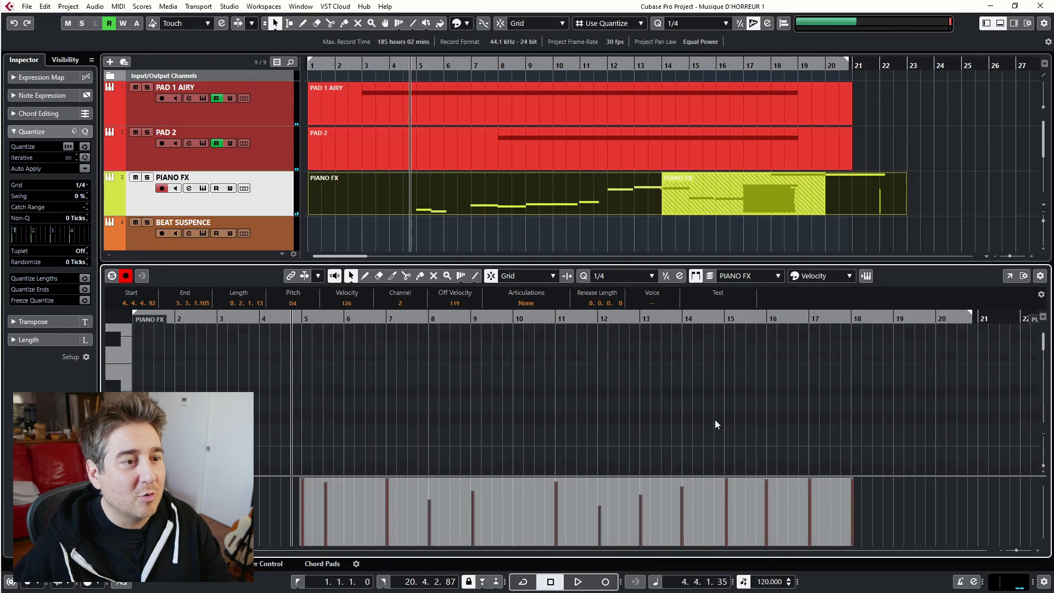
pyautogui.scroll(-5, 715, 419)
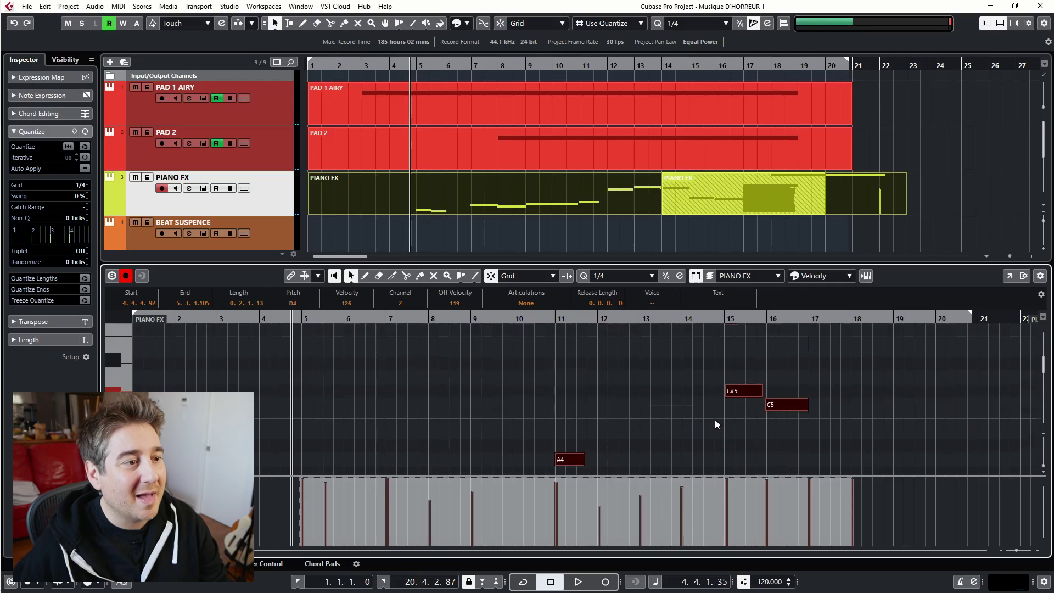
pyautogui.scroll(-2, 715, 419)
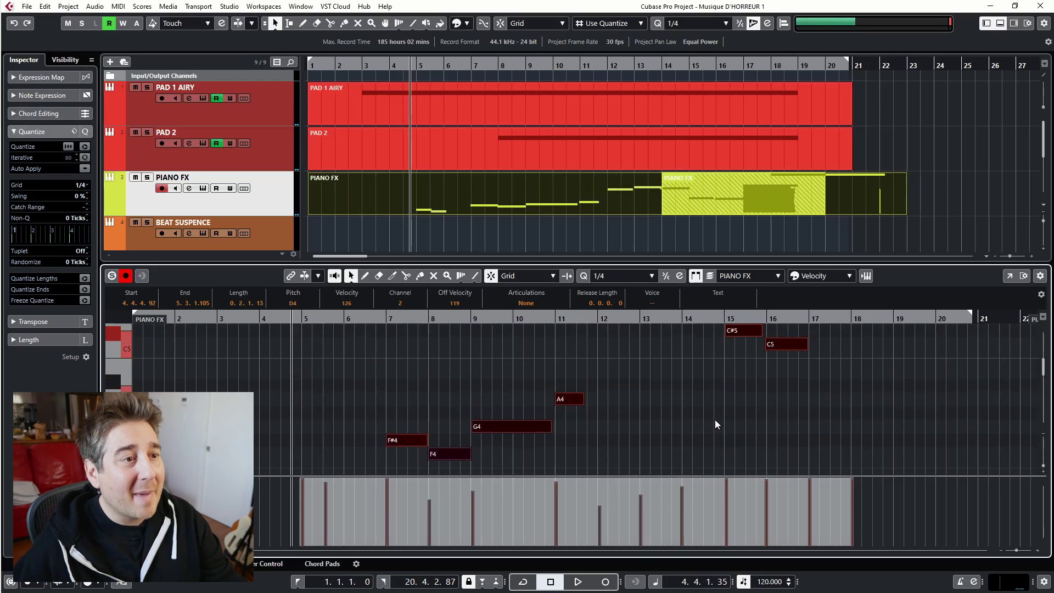
pyautogui.click(623, 276)
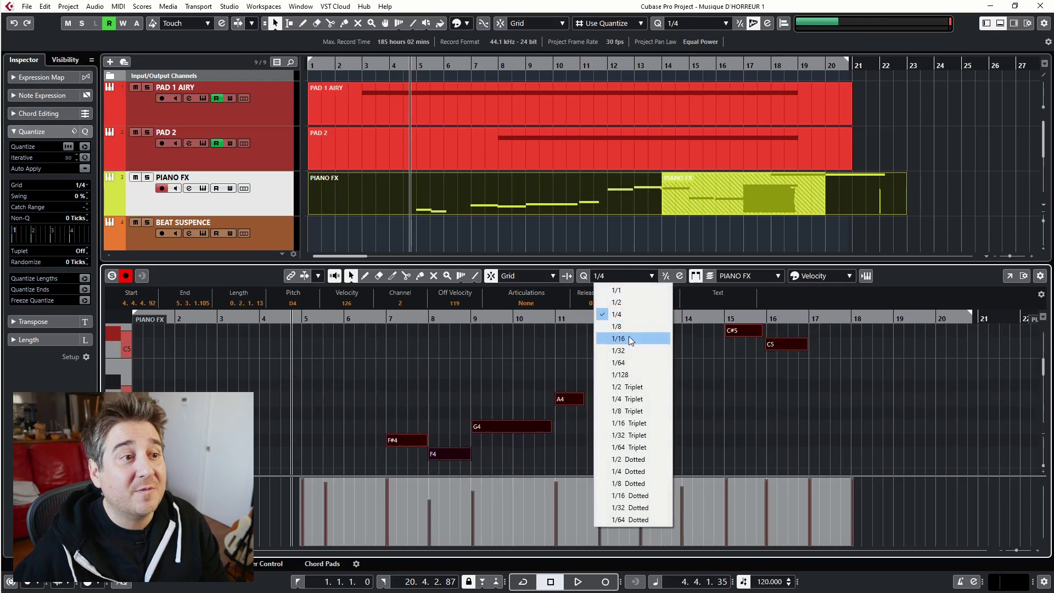
pyautogui.click(625, 326)
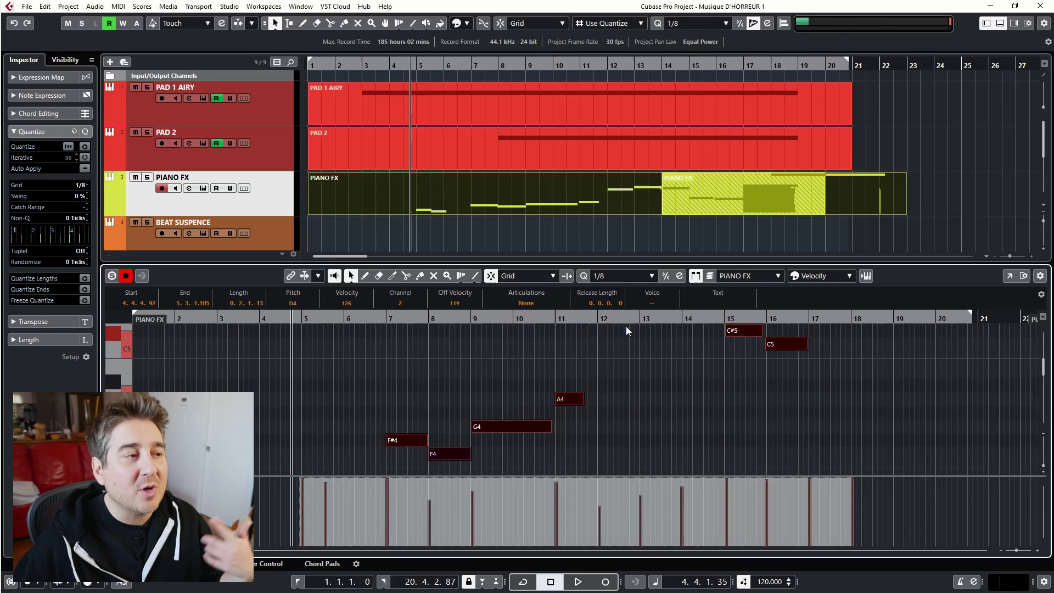
pyautogui.click(89, 147)
pyautogui.hotkey('ctrl', 'e')
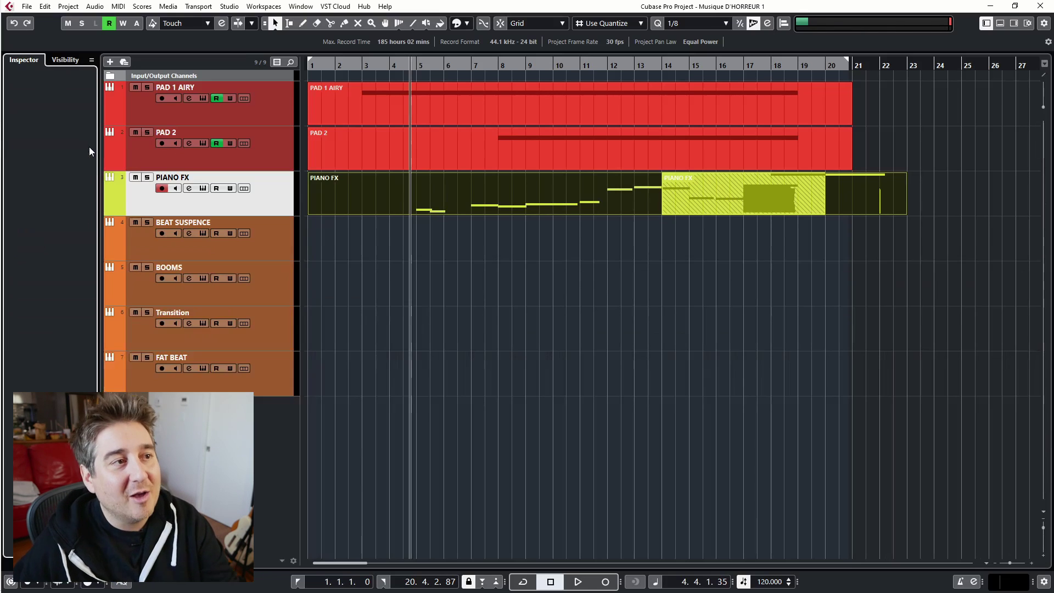
# Step: Open the Damage Rhythmic Suite instrument of the BEAT SUSPENCE track
pyautogui.click(268, 249)
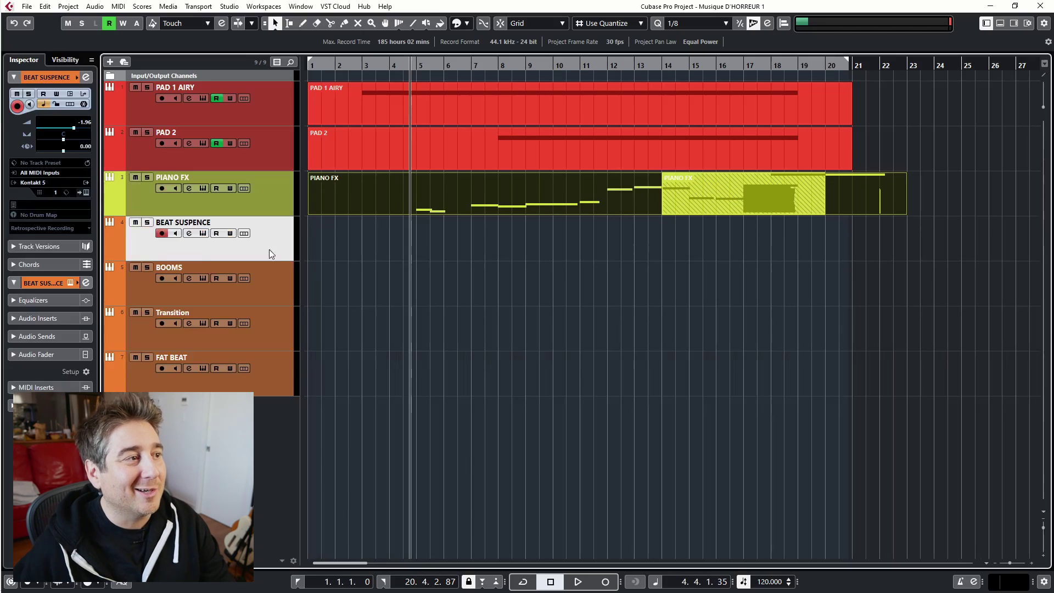
pyautogui.click(201, 233)
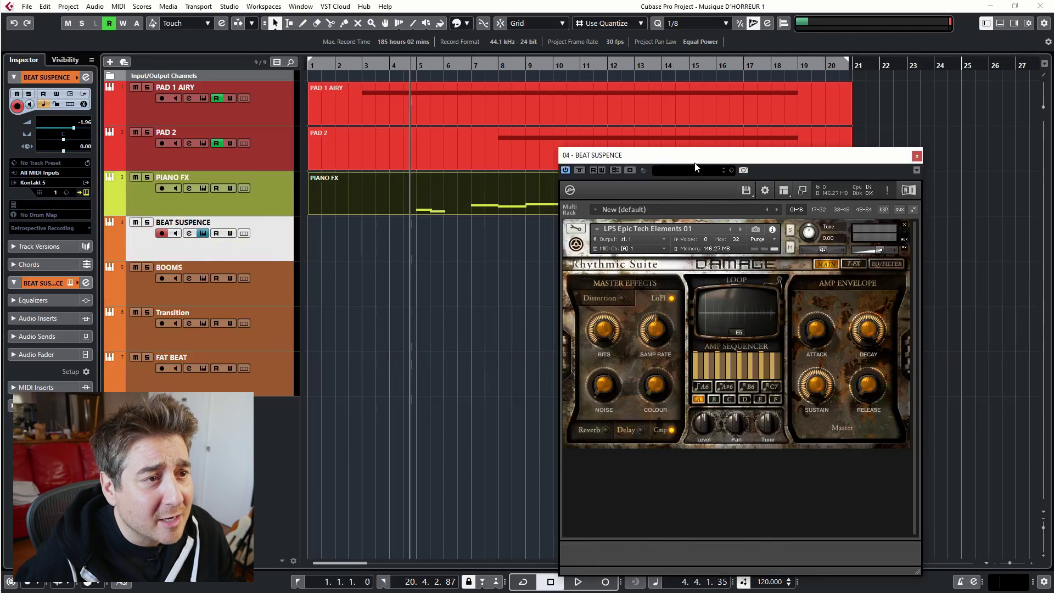
# Step: Compare the BEAT SUSPENCE loop with LoFi switched off and on, checking the Distortion controls and trying the Bits control
pyautogui.moveTo(694, 163); pyautogui.dragTo(597, 104)
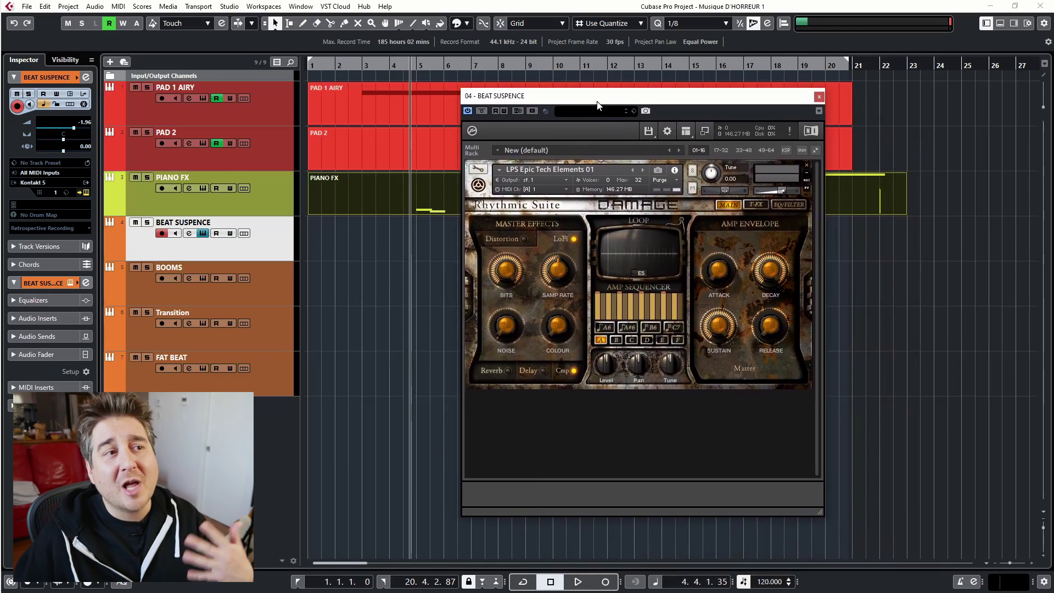
pyautogui.click(573, 239)
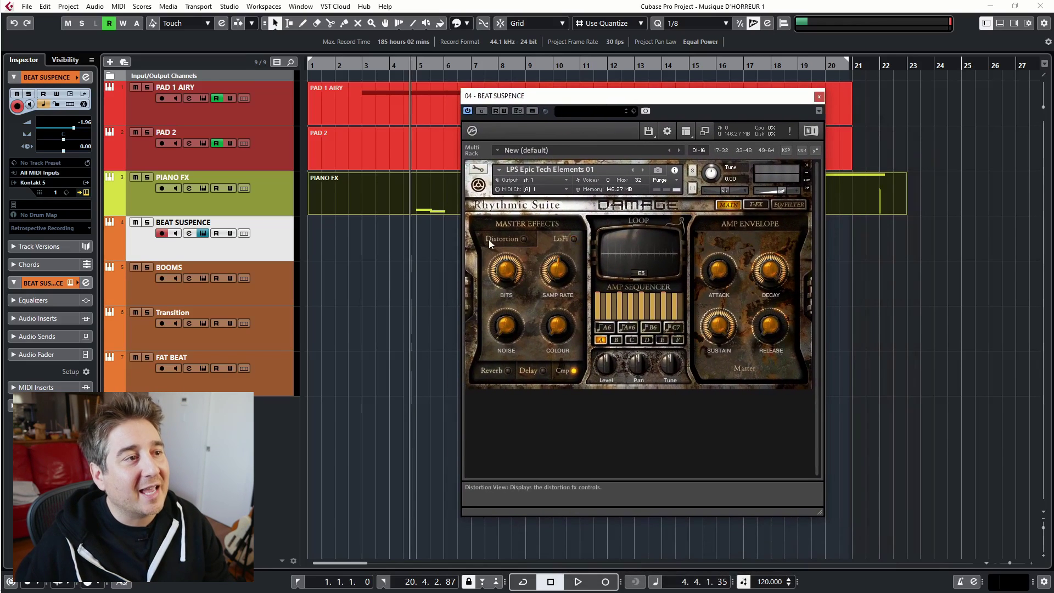
pyautogui.click(562, 238)
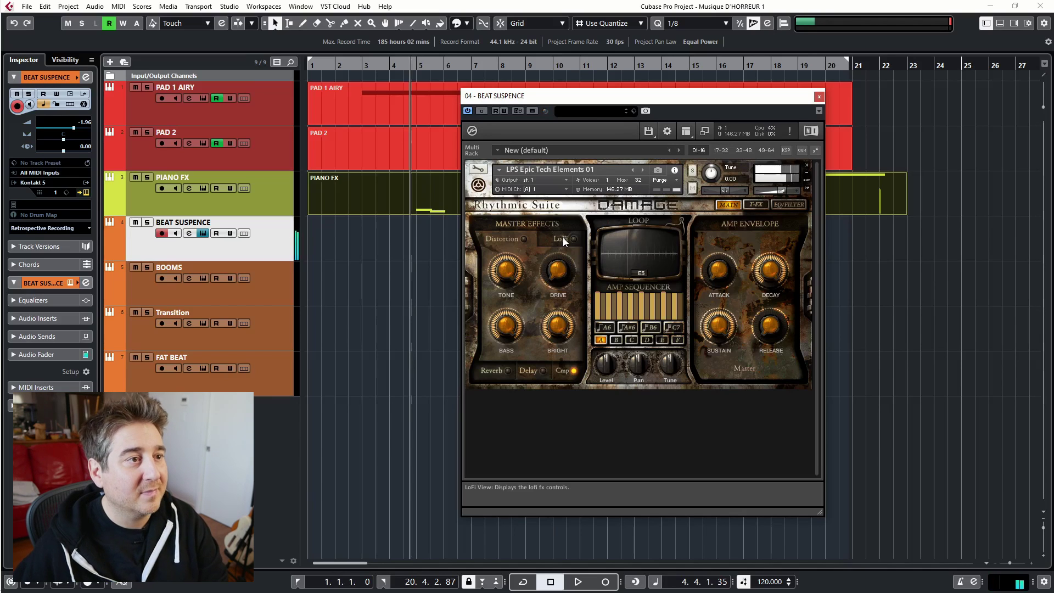
pyautogui.click(529, 238)
pyautogui.click(565, 237)
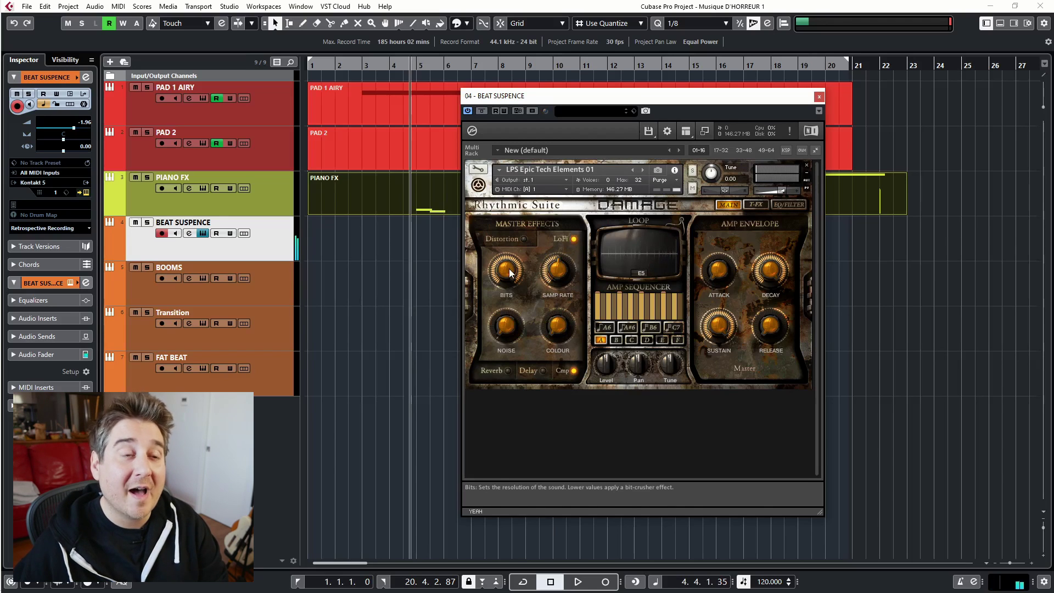
pyautogui.moveTo(495, 295); pyautogui.dragTo(459, 360)
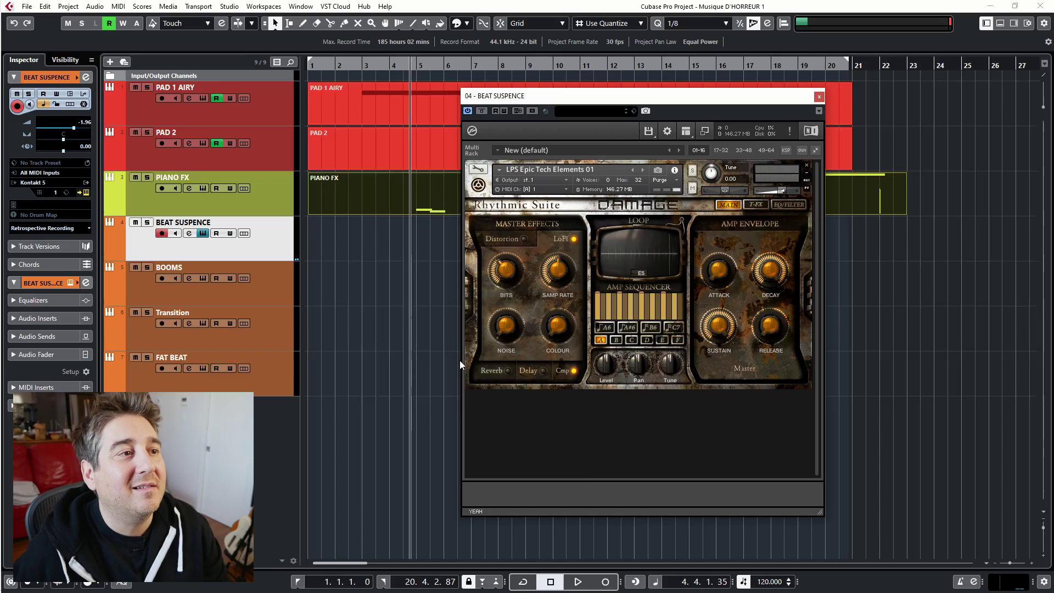
# Step: Record a BEAT SUSPENCE take from bar 2 to about bar 19 with automation writing enabled, gradually raising the LoFi Bits control
pyautogui.moveTo(704, 100); pyautogui.dragTo(833, 106)
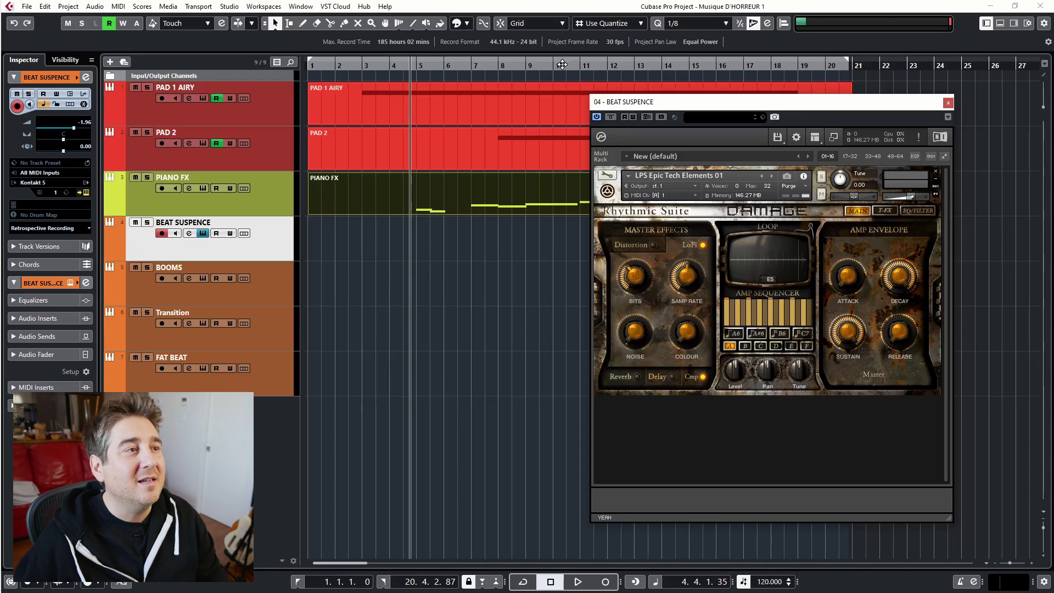
pyautogui.click(355, 63)
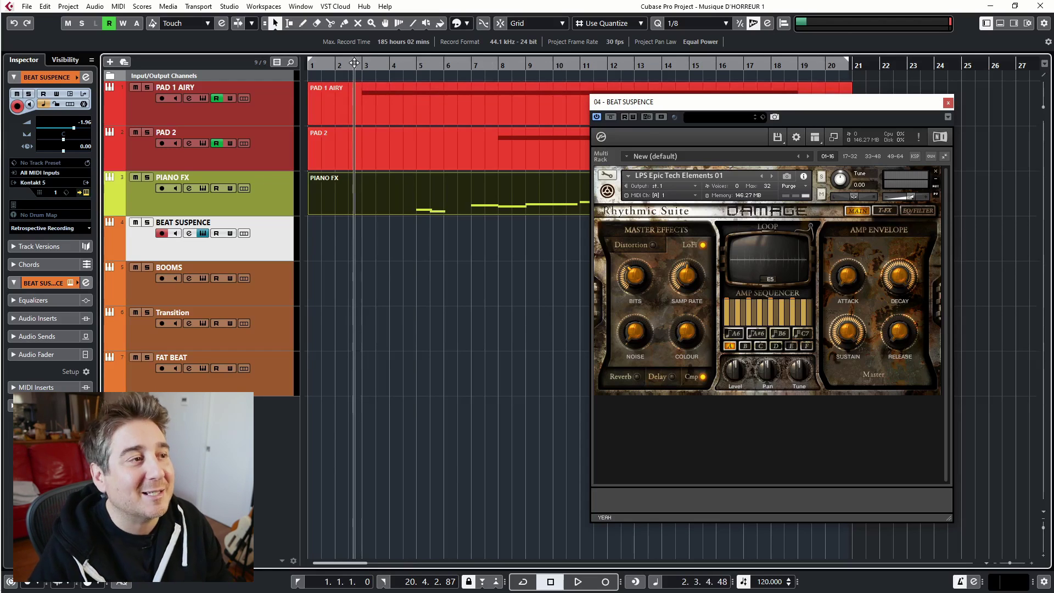
pyautogui.press('KP_Multiply')
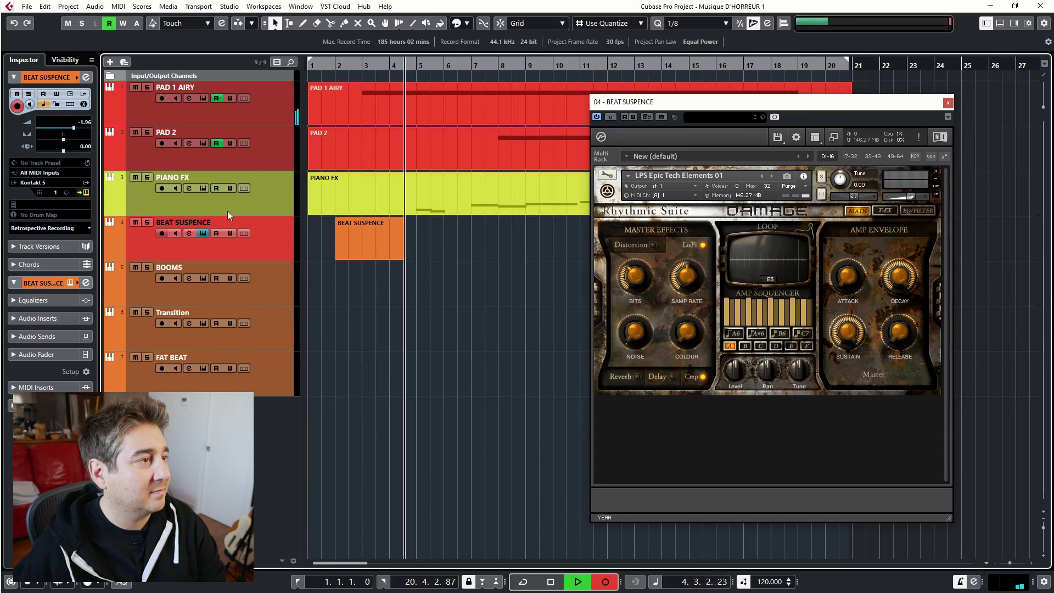
pyautogui.click(229, 234)
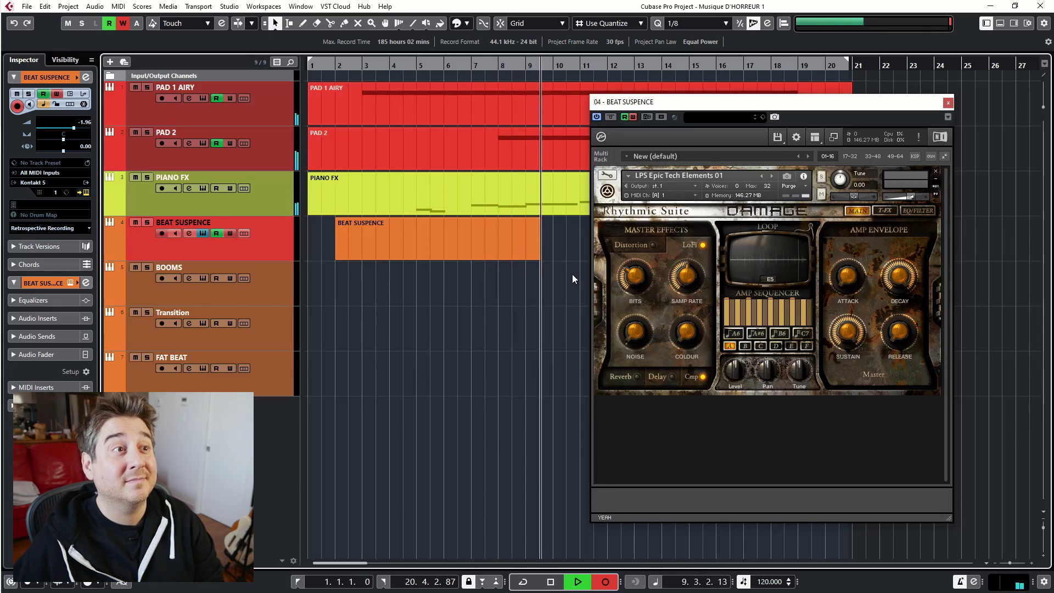
pyautogui.click(634, 279)
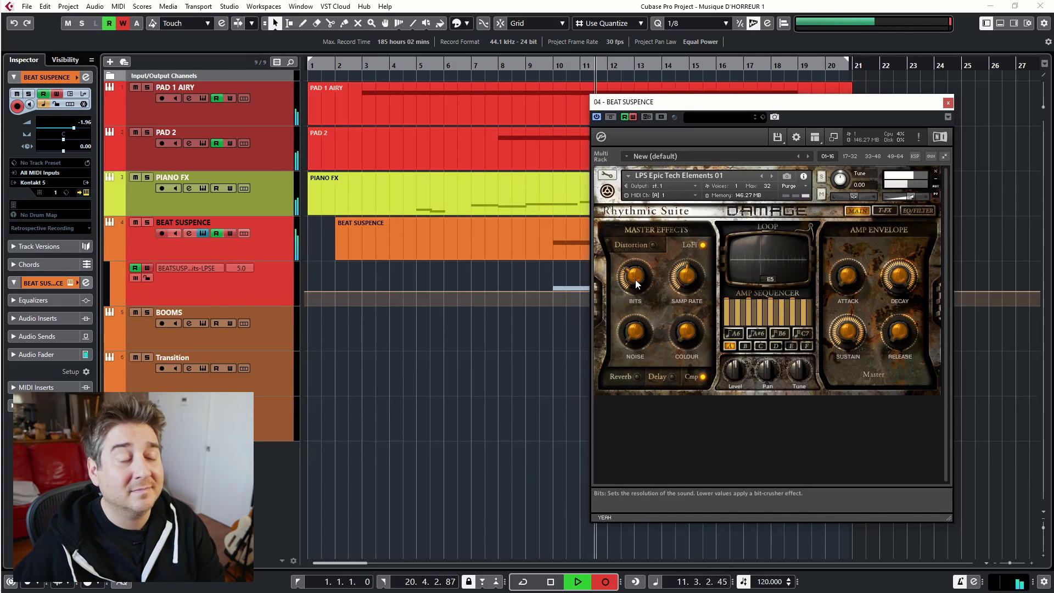
pyautogui.moveTo(635, 279); pyautogui.dragTo(668, 192)
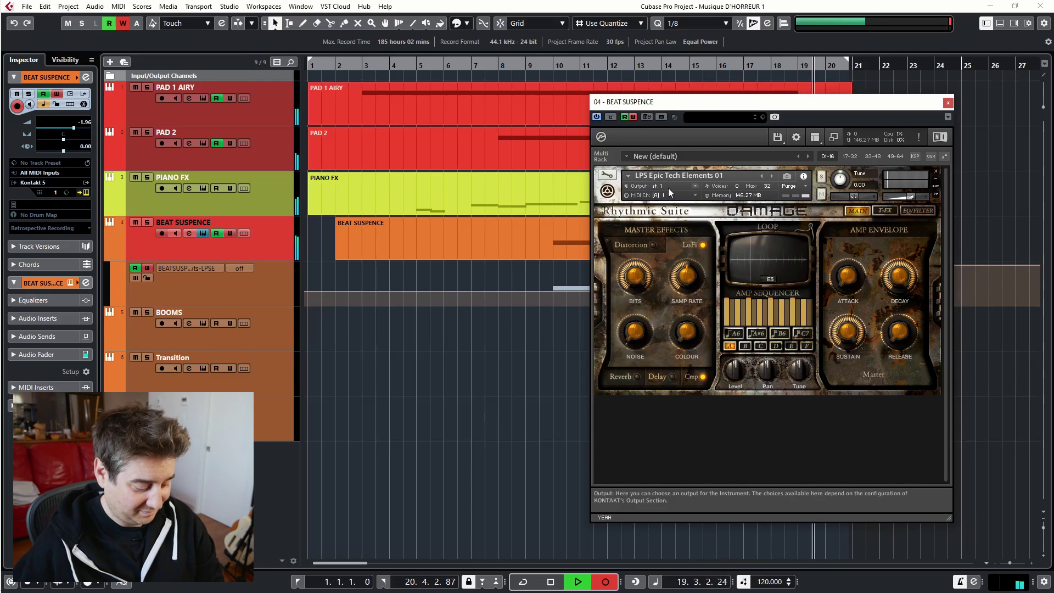
pyautogui.press('space')
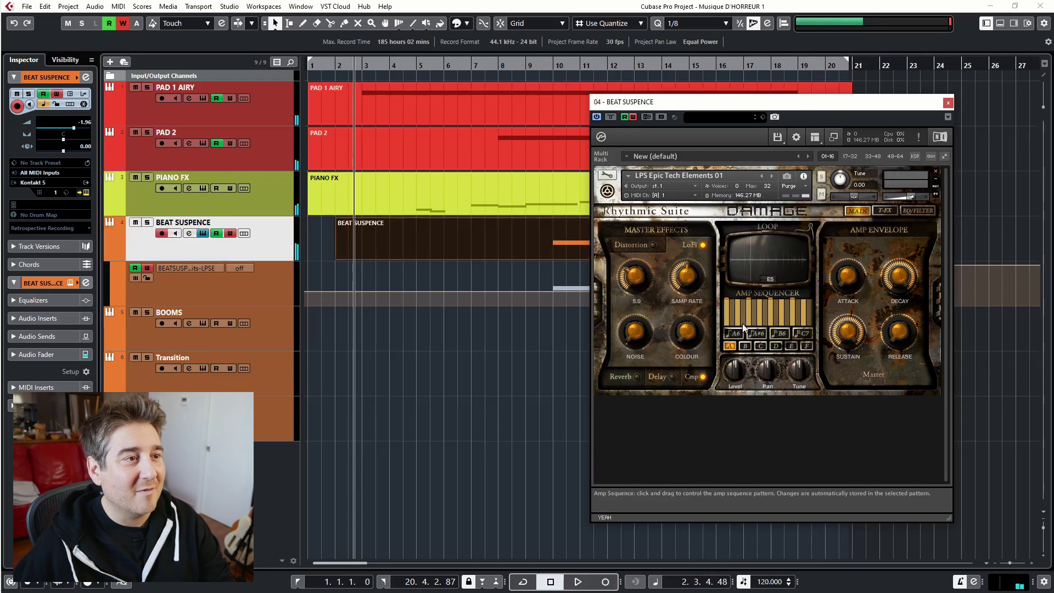
# Step: Quantize the long E5 note of the BEAT SUSPENCE part to the 1/8 grid and close the instrument window and editor
pyautogui.doubleClick(555, 251)
pyautogui.click(498, 404)
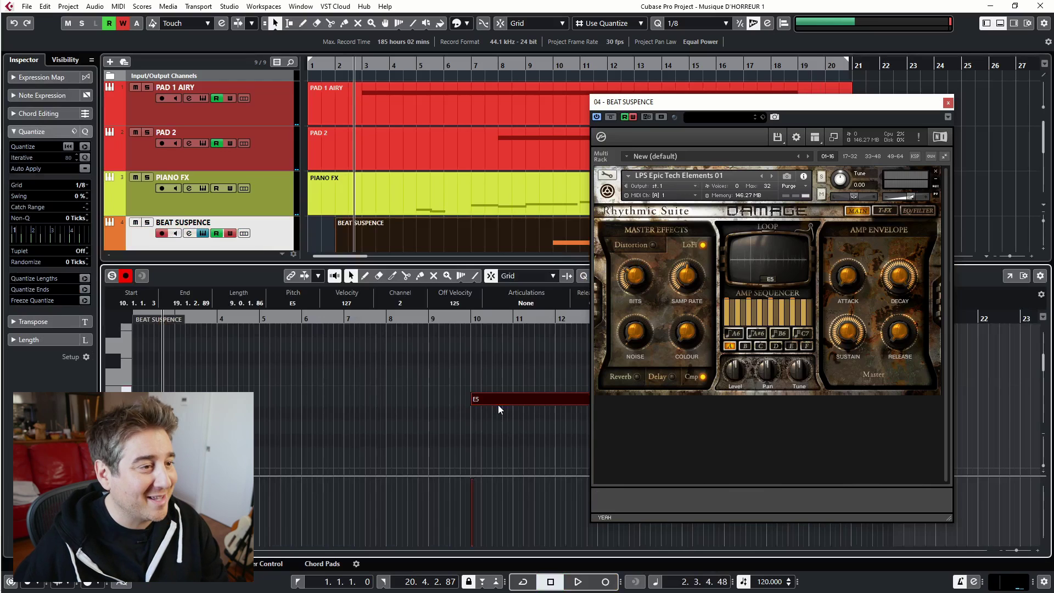
pyautogui.click(87, 146)
pyautogui.click(947, 103)
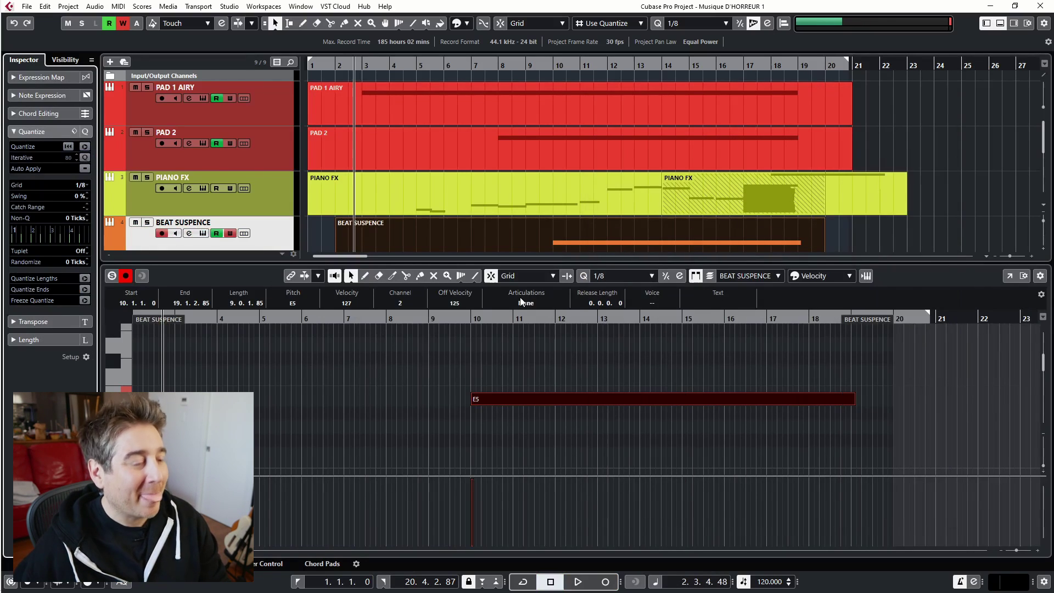
pyautogui.hotkey('ctrl', 'e')
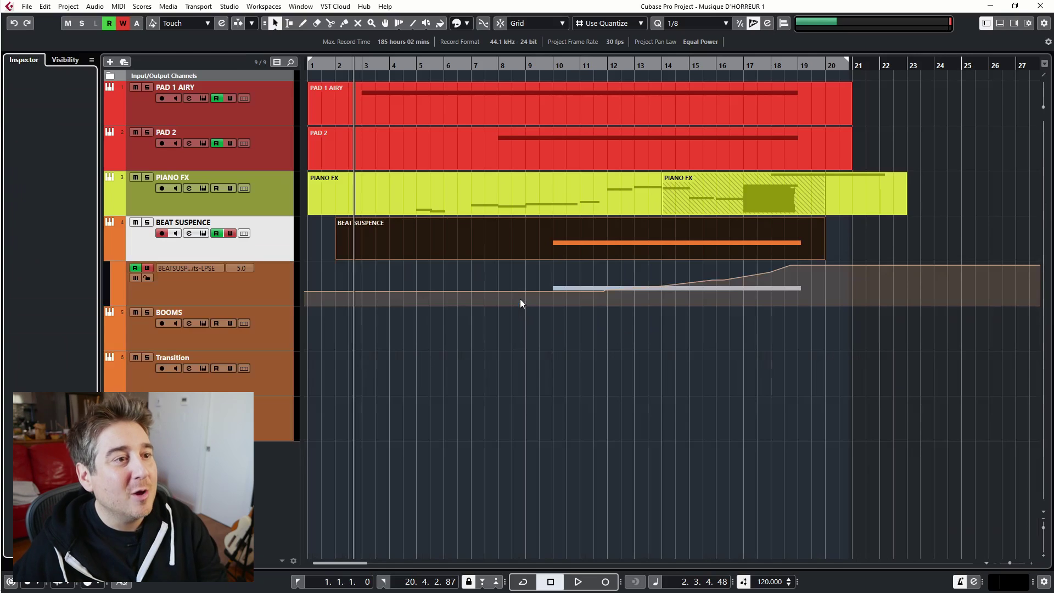
# Step: Turn off automation writing on BEAT SUSPENCE and open the Action Strikes instrument of the BOOMS track
pyautogui.click(285, 328)
pyautogui.click(235, 232)
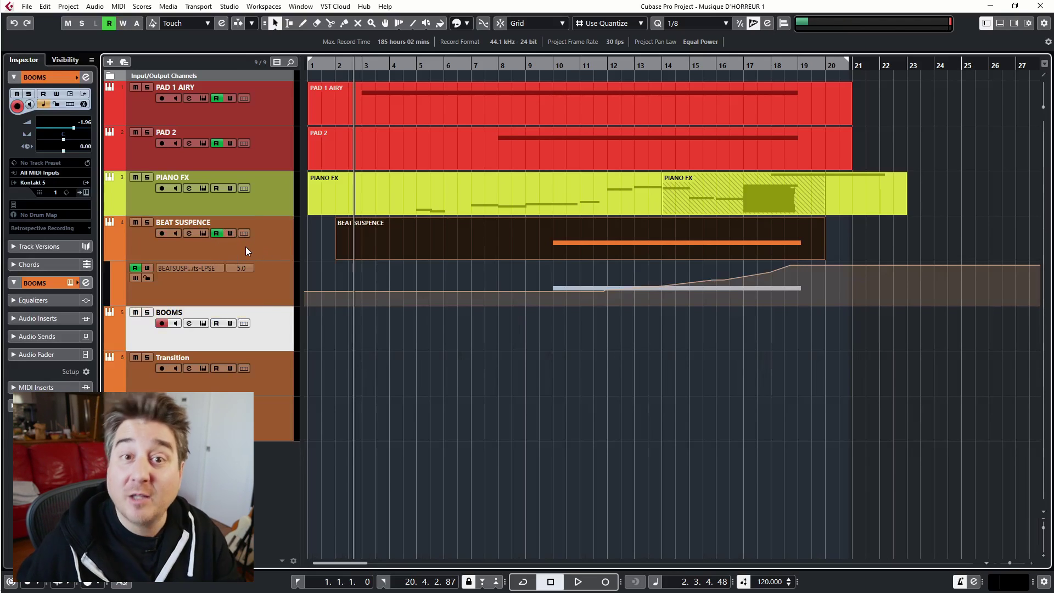
pyautogui.click(203, 322)
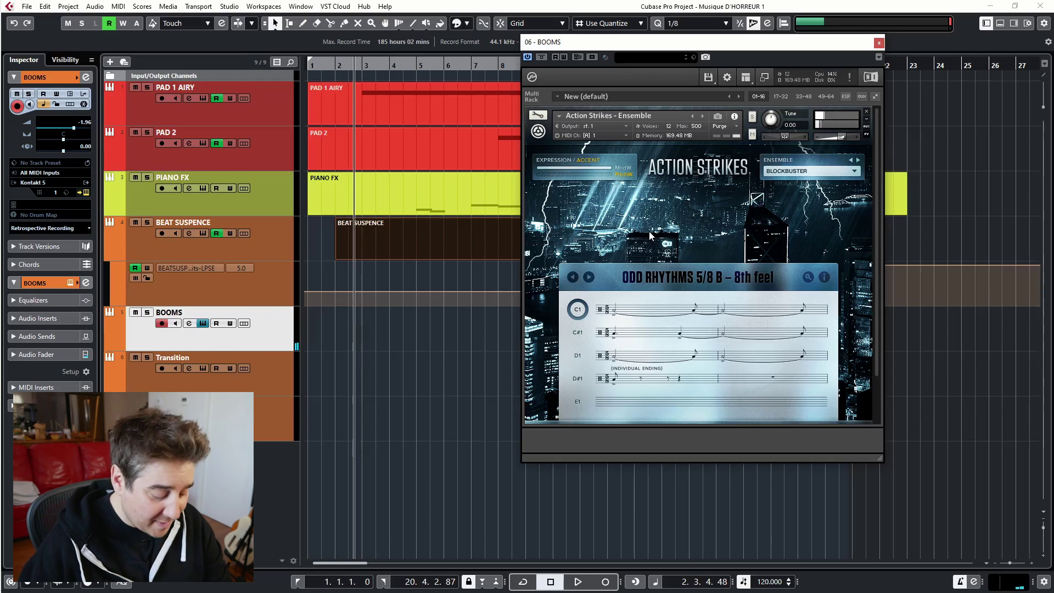
# Step: Record a BOOMS percussion part with the Action Strikes ensemble from bar 2 to about bar 20 and close the instrument
pyautogui.press('KP_Multiply')
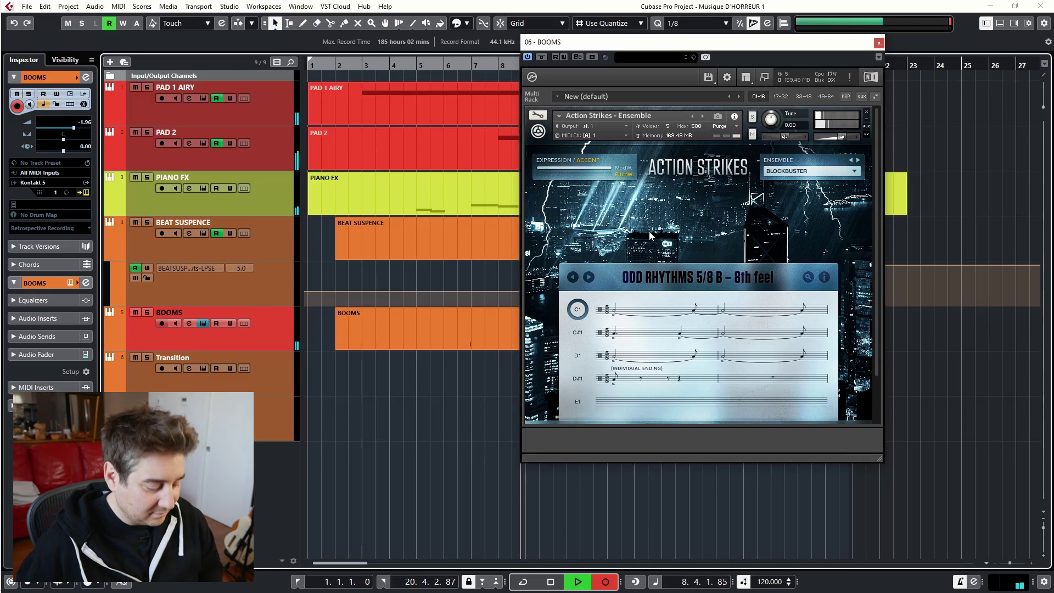
pyautogui.moveTo(826, 43); pyautogui.dragTo(644, 81)
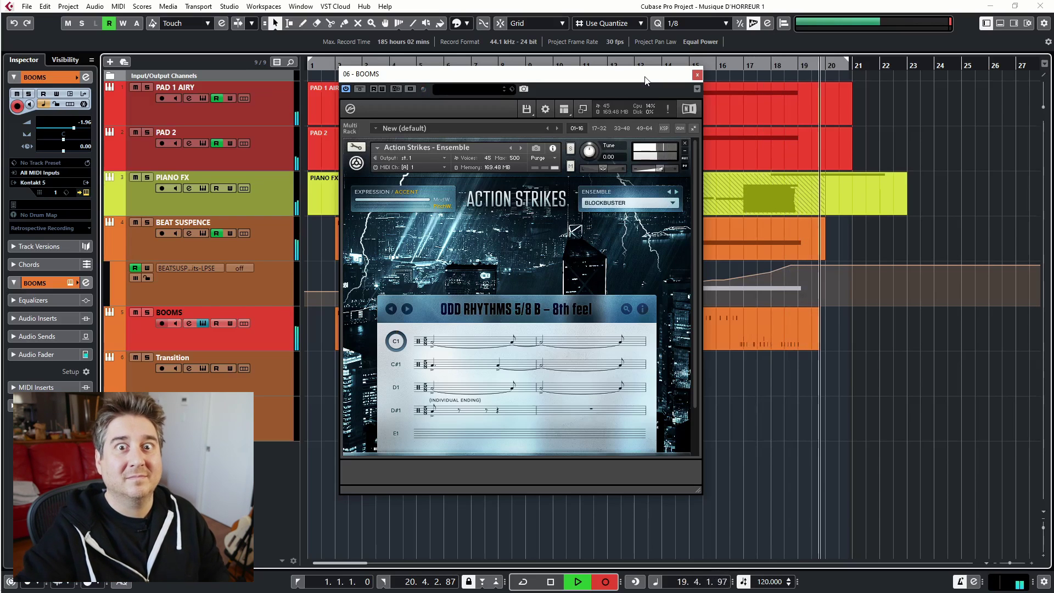
pyautogui.press('space')
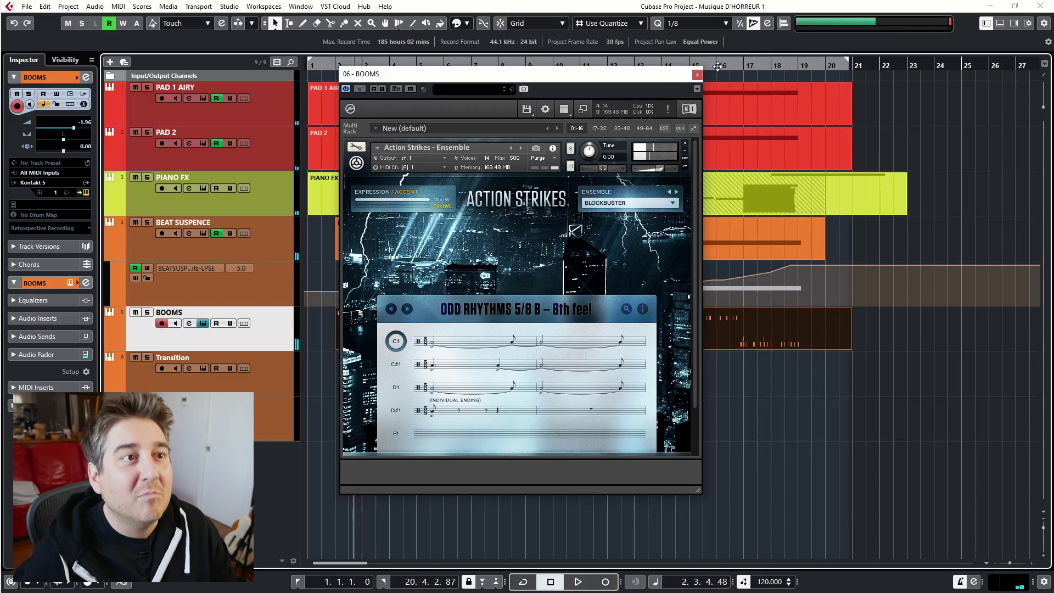
pyautogui.click(697, 75)
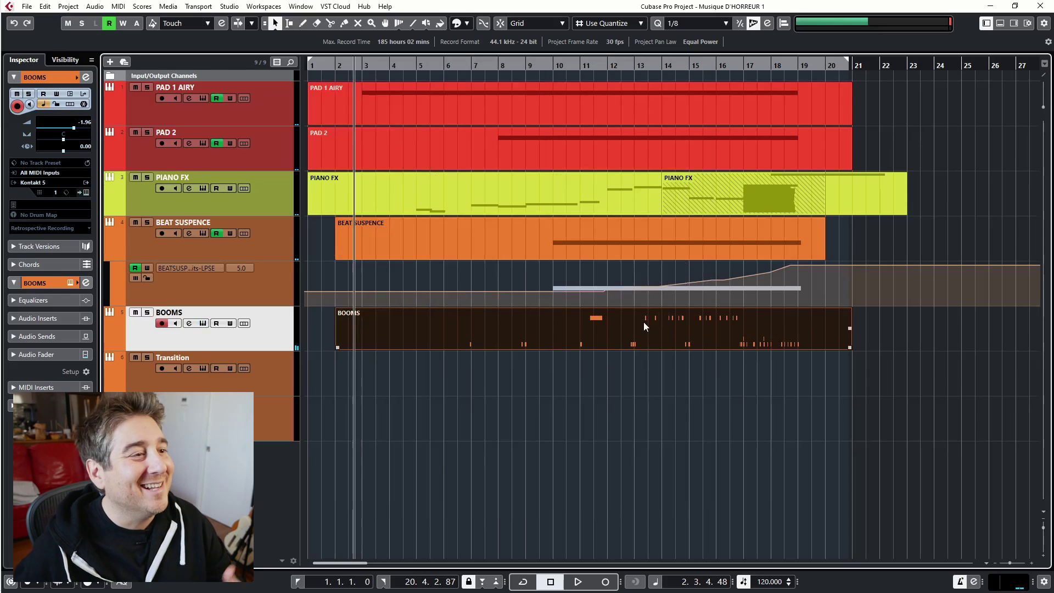
# Step: Quantize all notes of the BOOMS part to a 1/16 grid and close the editor
pyautogui.doubleClick(643, 321)
pyautogui.hotkey('ctrl', 'a')
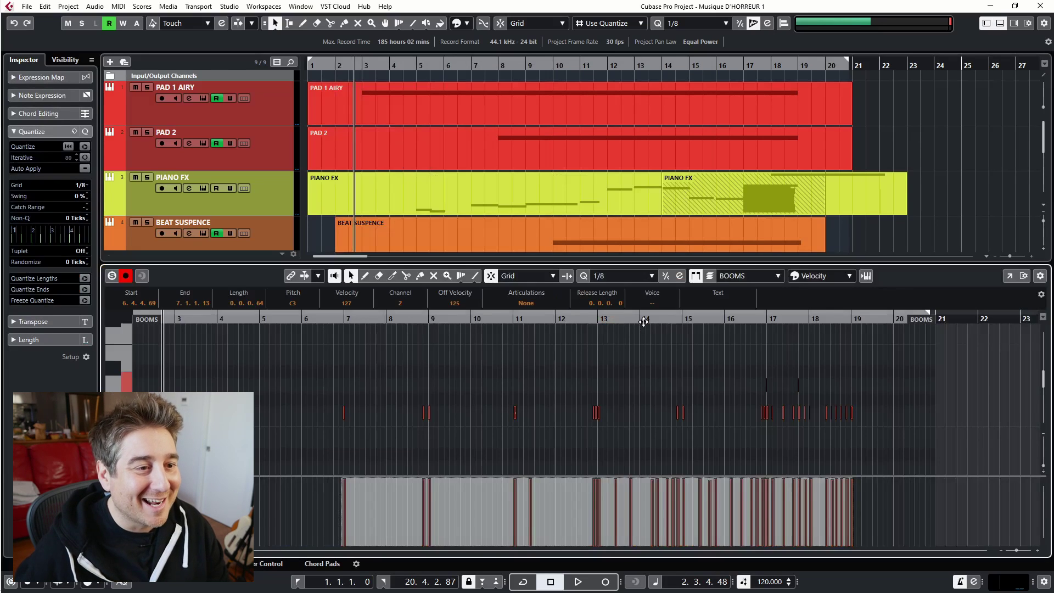
pyautogui.moveTo(643, 321); pyautogui.dragTo(783, 383)
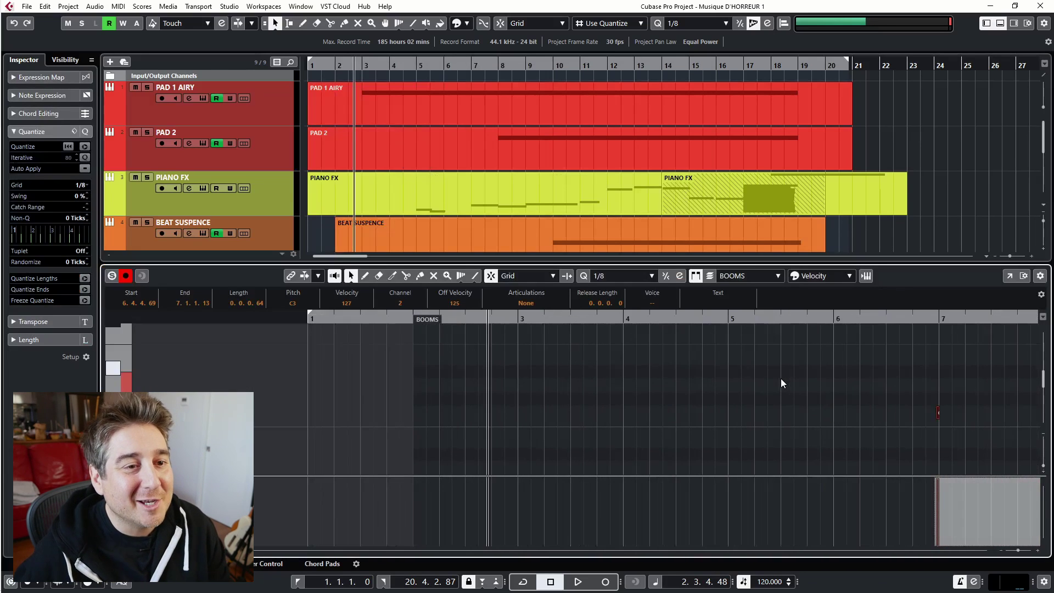
pyautogui.hscroll(10, 782, 383)
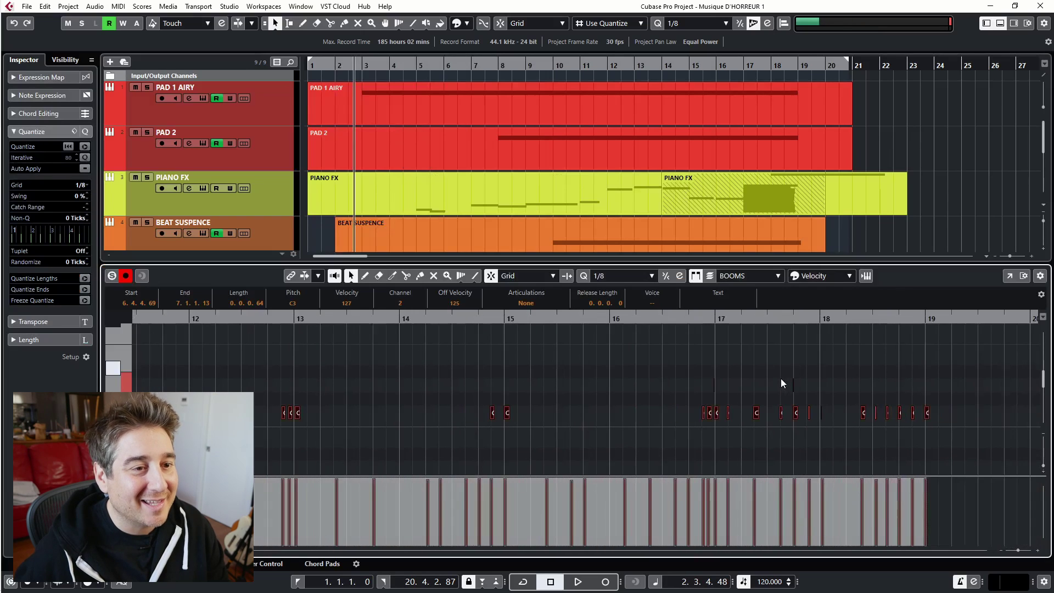
pyautogui.click(628, 275)
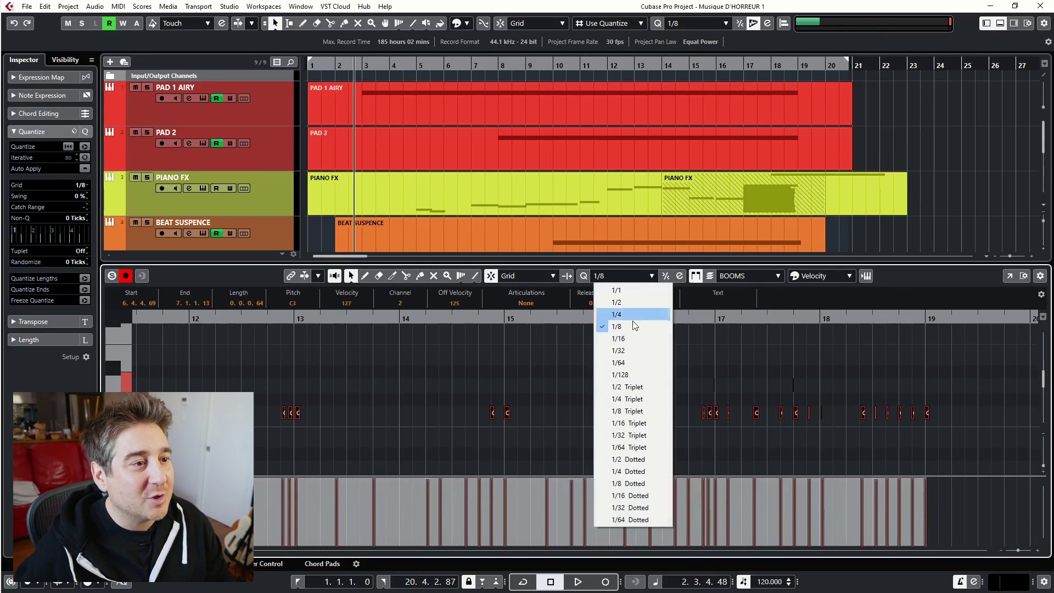
pyautogui.click(630, 340)
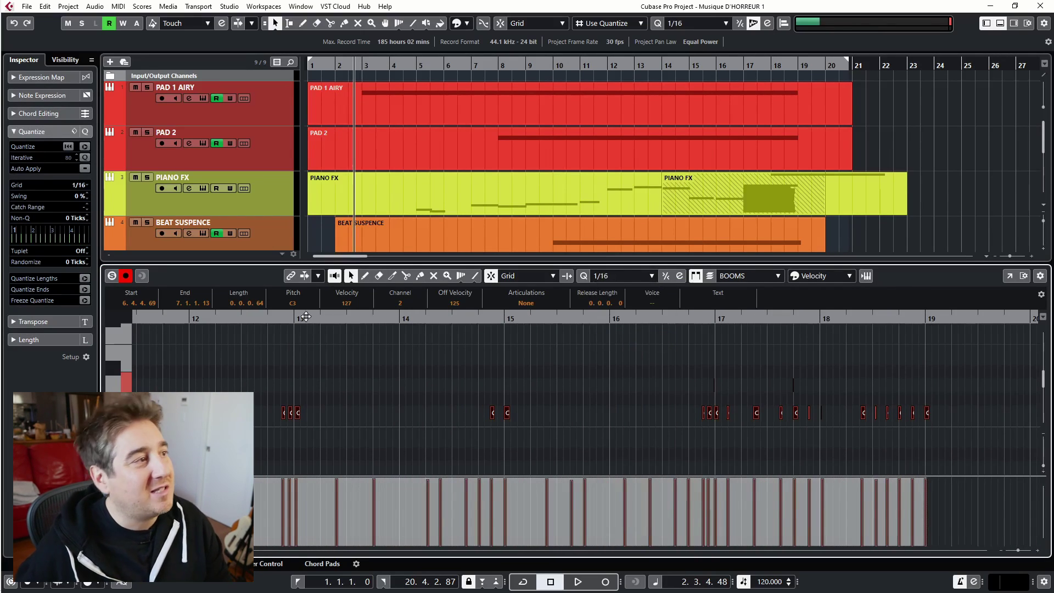
pyautogui.click(84, 146)
pyautogui.hotkey('ctrl', 'e')
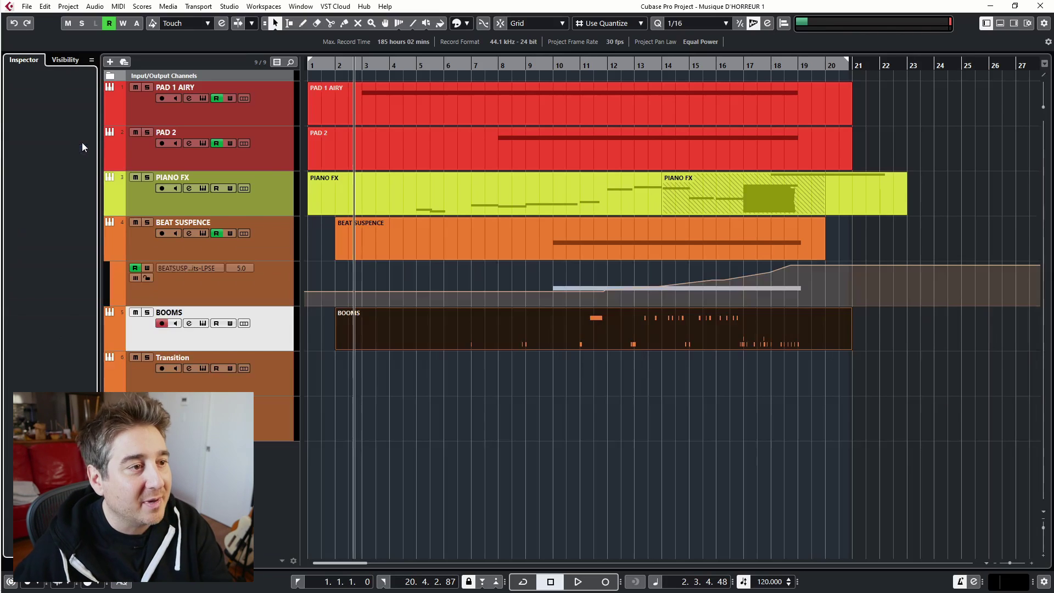
# Step: Play the arrangement from bar 2 to about bar 20 to review the layered pads, piano, beat and booms
pyautogui.press('space')
pyautogui.click(491, 196)
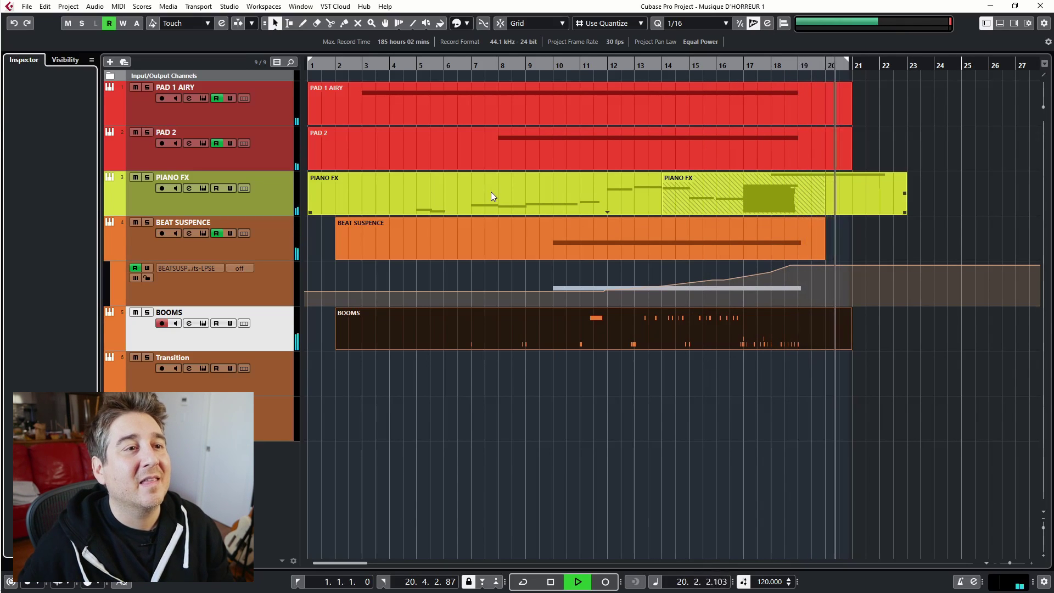
pyautogui.press('space')
pyautogui.click(791, 211)
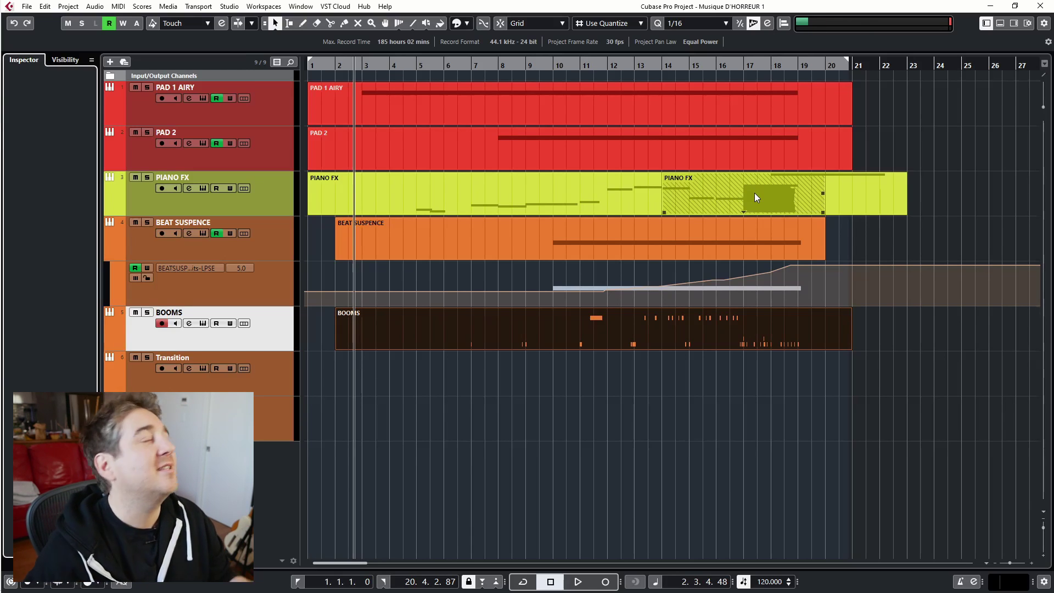
pyautogui.click(627, 284)
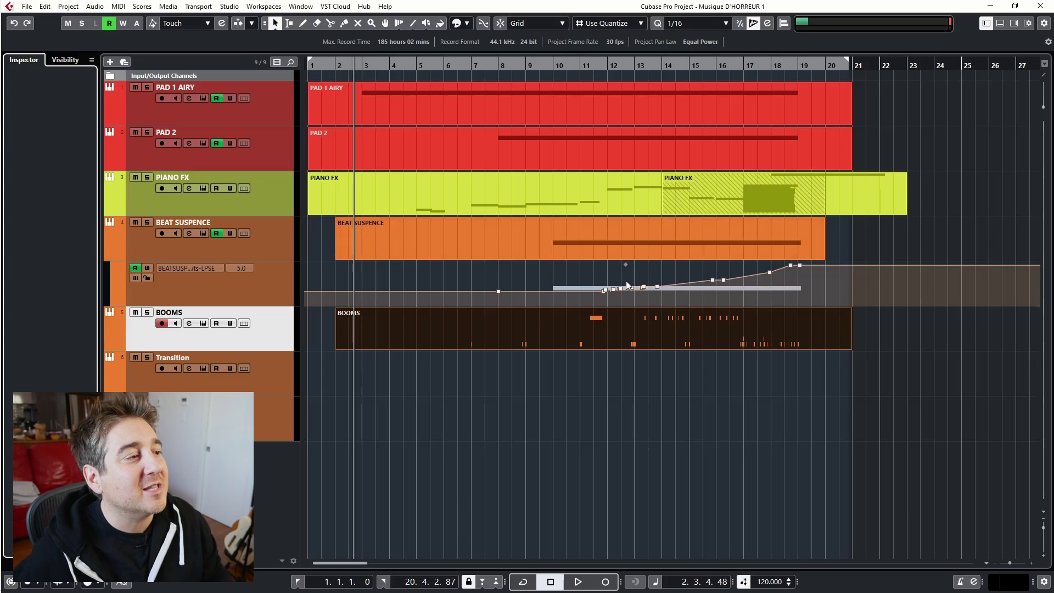
# Step: Open the Transition track's Rise & Hit instrument, audition its Jurassic Park patch, and move its window clear of the recorded parts
pyautogui.click(278, 360)
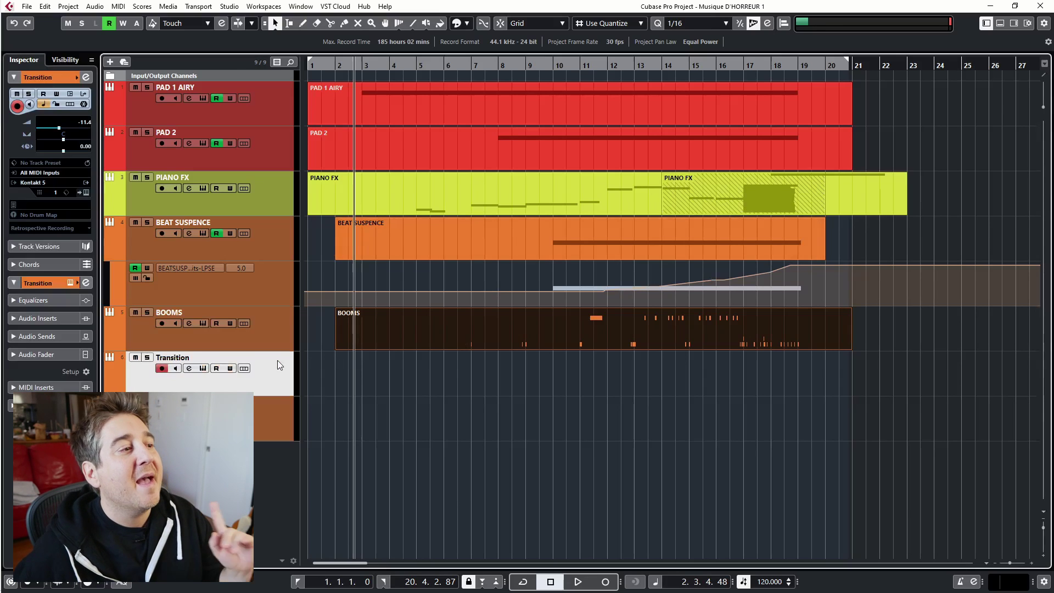
pyautogui.click(202, 368)
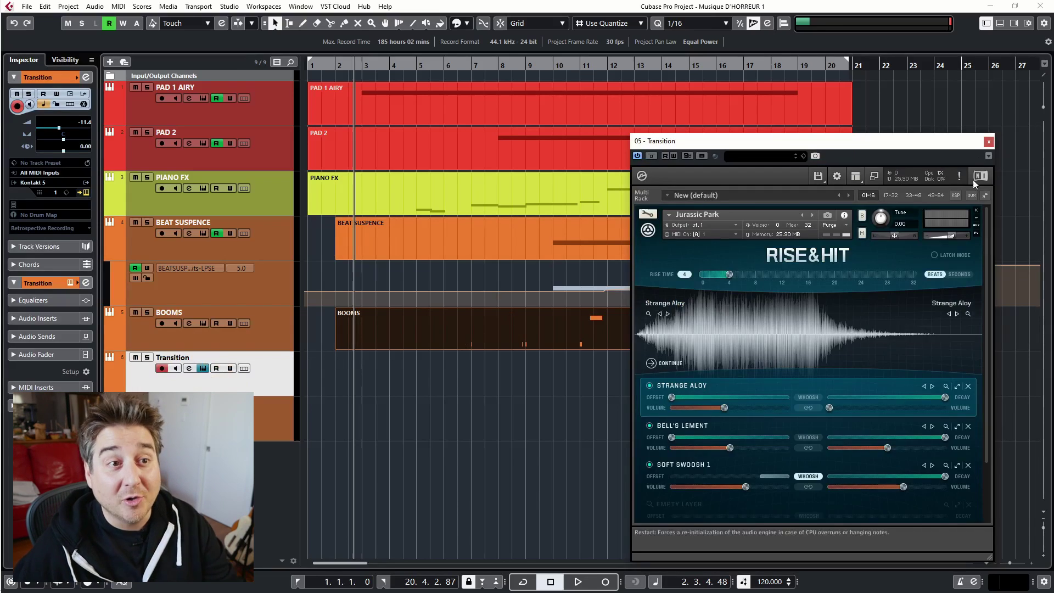
pyautogui.moveTo(859, 142); pyautogui.dragTo(675, 97)
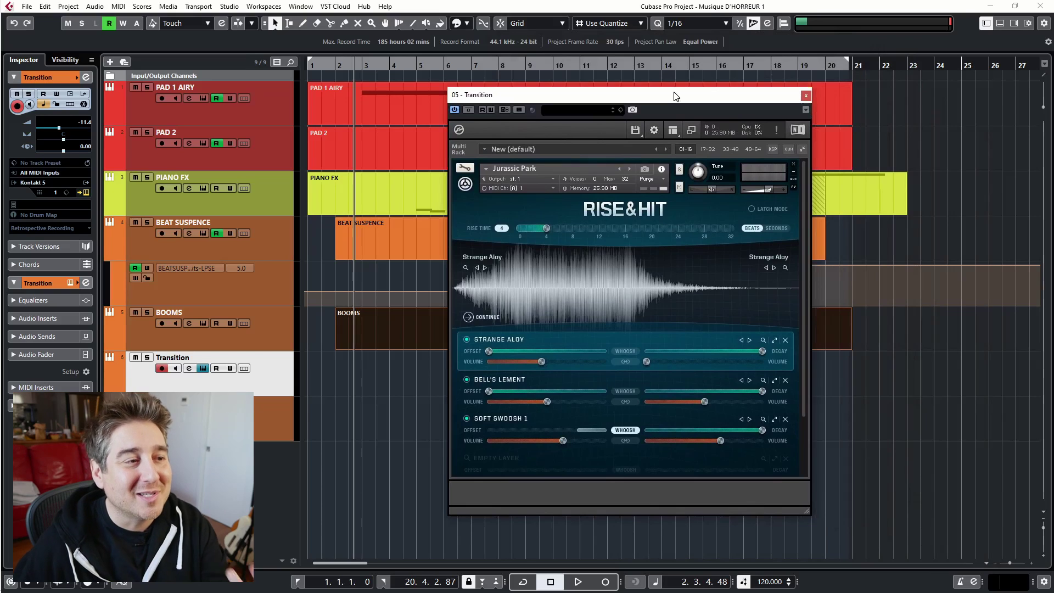
pyautogui.moveTo(675, 97); pyautogui.dragTo(691, 88)
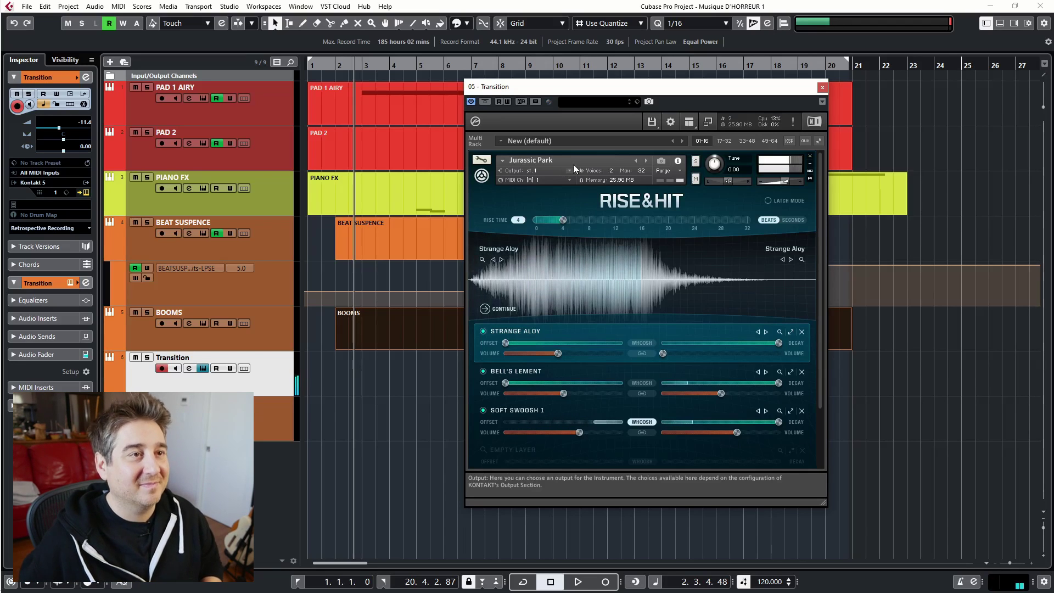
pyautogui.moveTo(740, 96); pyautogui.dragTo(863, 413)
pyautogui.click(759, 174)
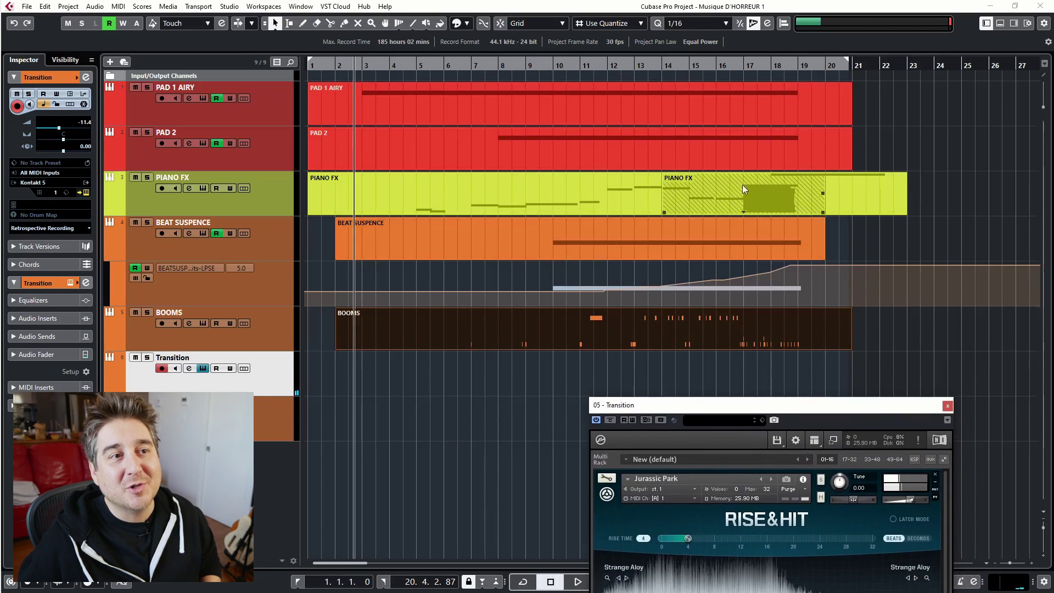
# Step: Play the arrangement briefly from bar 14 to audition the passage where the transition effect belongs
pyautogui.click(644, 75)
pyautogui.click(663, 68)
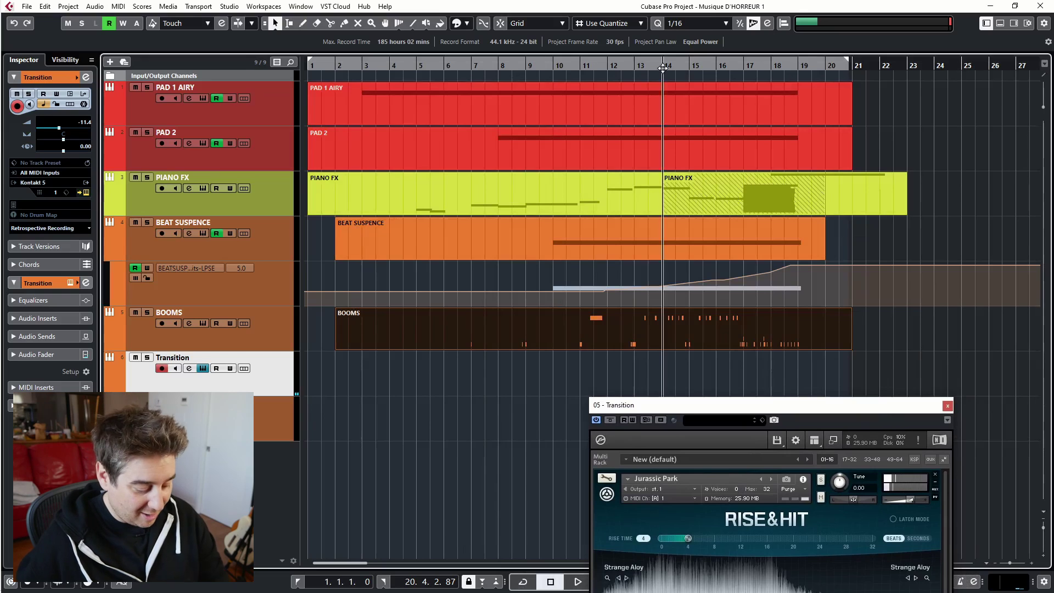
pyautogui.press('h')
pyautogui.press('h')
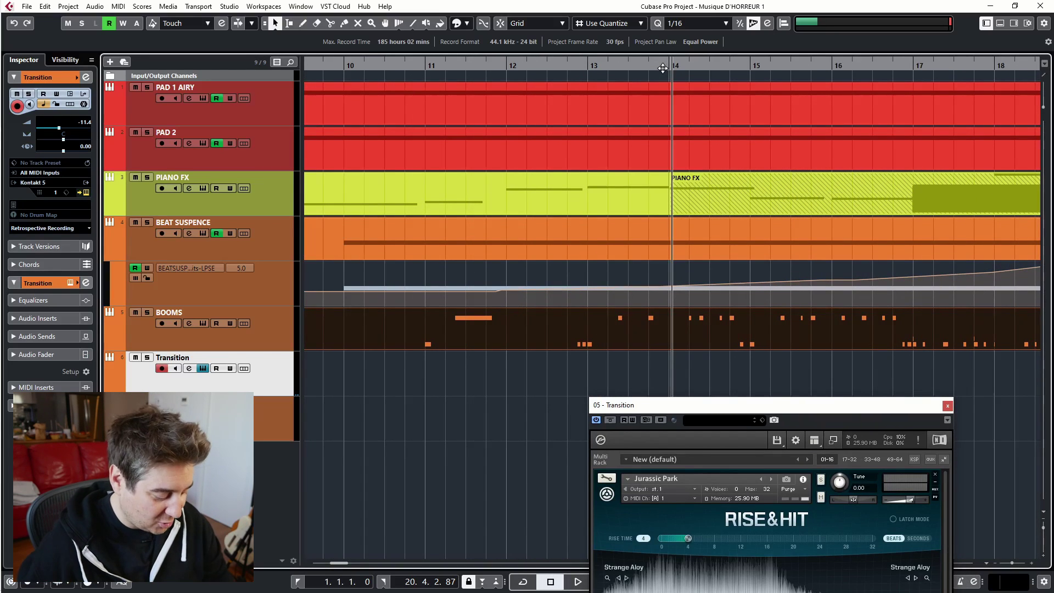
pyautogui.press('space')
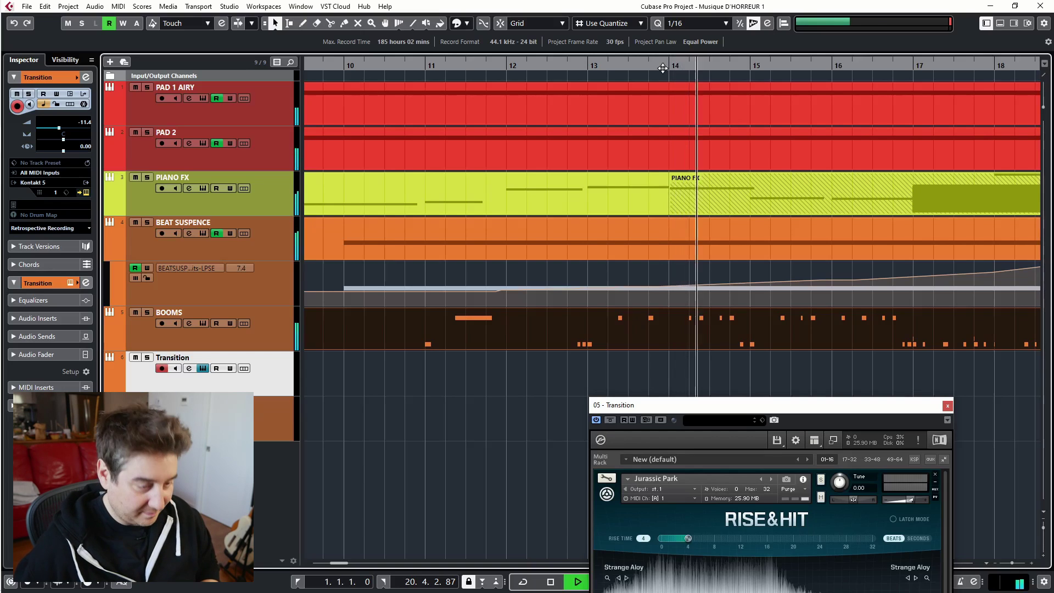
pyautogui.press('space')
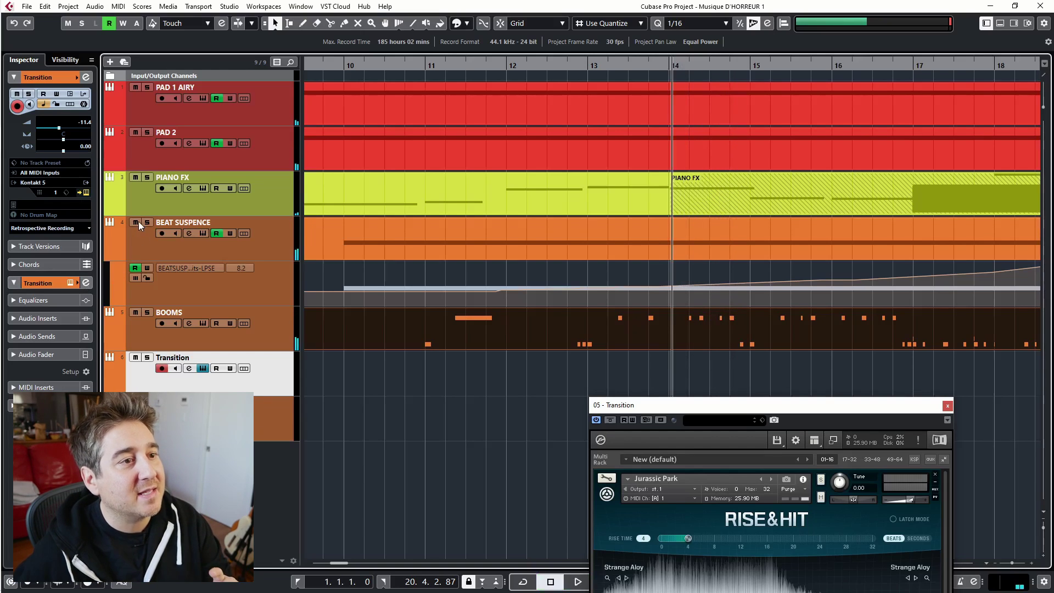
# Step: Record a Transition part from bar 9 to about bar 19, holding one C3 note from about bar 15 to bar 17
pyautogui.click(331, 63)
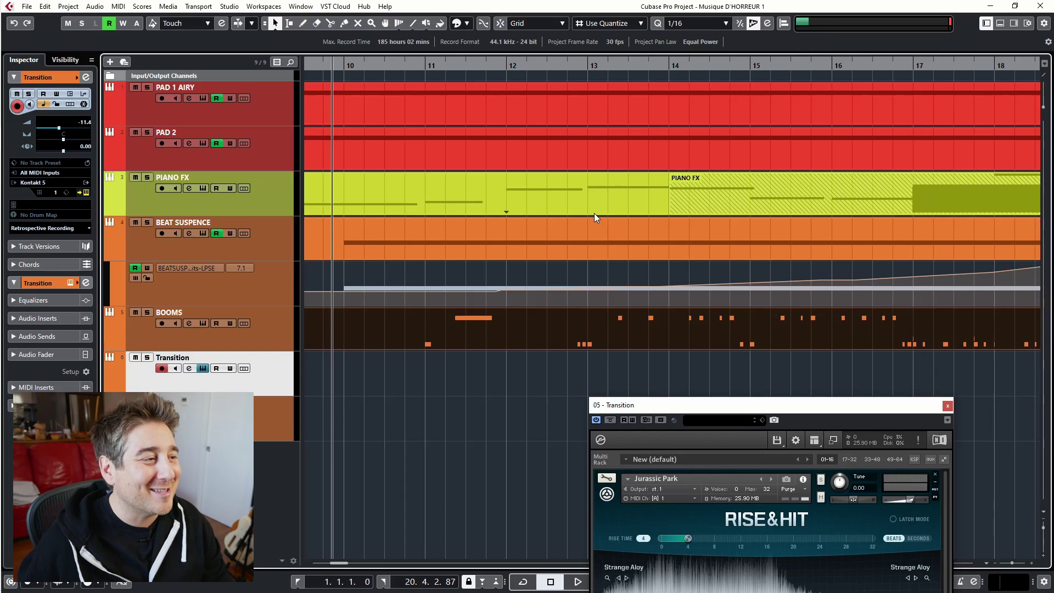
pyautogui.press('KP_Multiply')
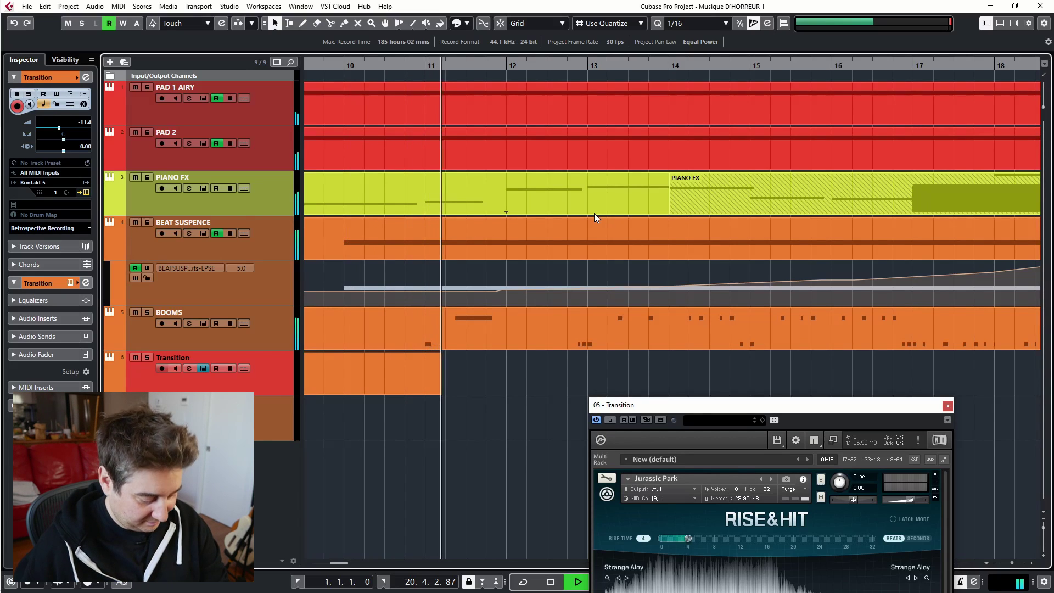
pyautogui.hotkey('shift', 'f')
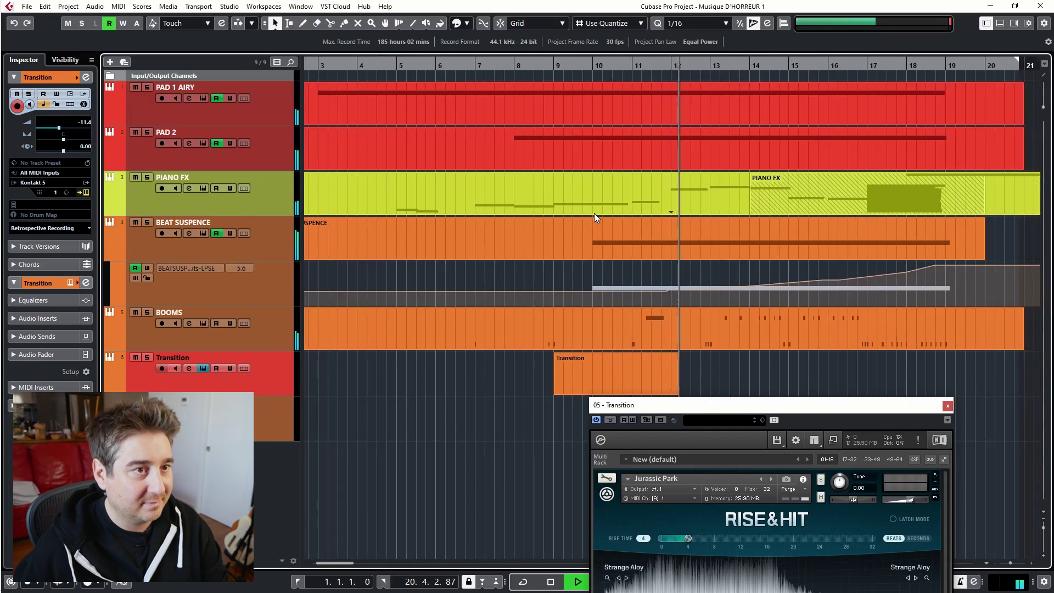
pyautogui.press('g')
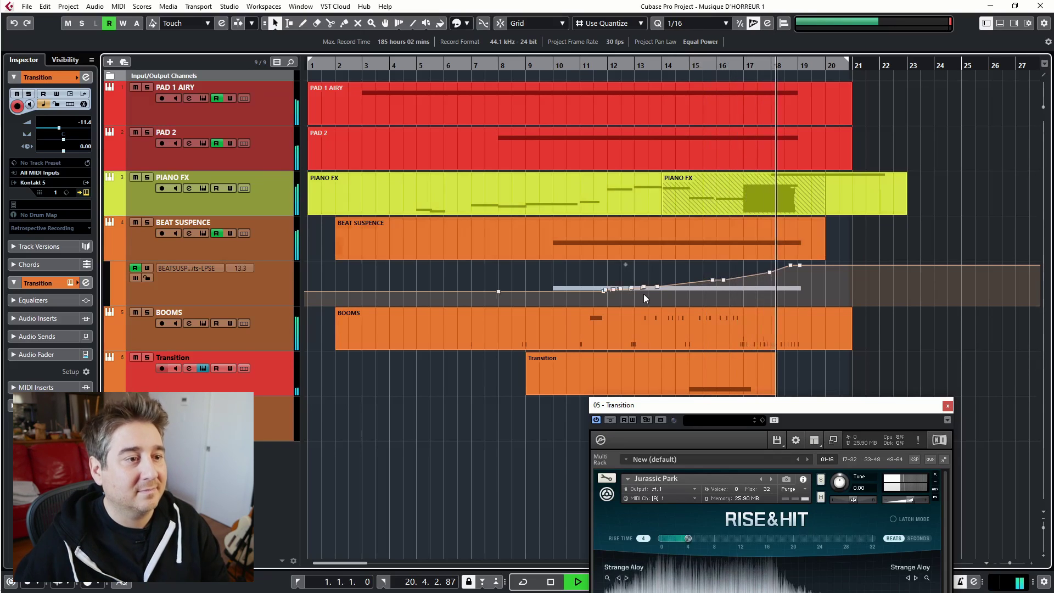
pyautogui.press('space')
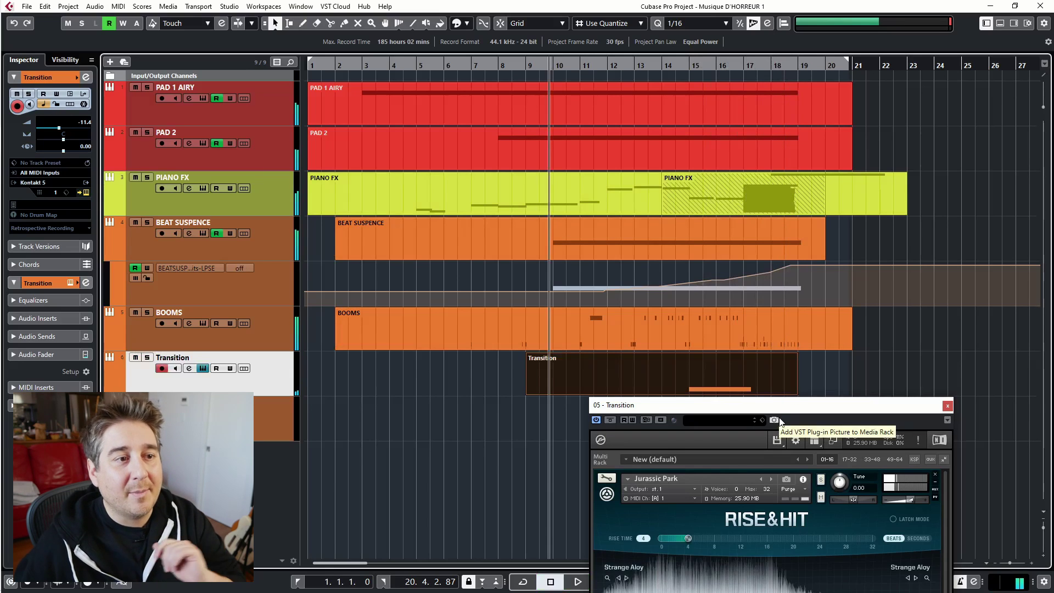
# Step: Quantize the Transition part's note to a 1/16 grid and close the editor
pyautogui.doubleClick(726, 373)
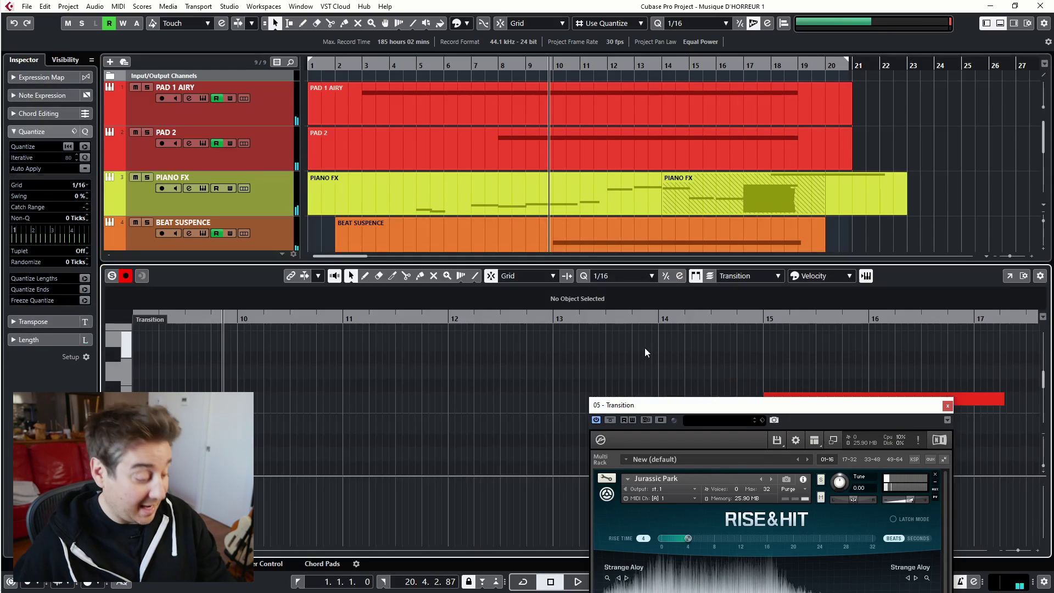
pyautogui.hotkey('ctrl', 'a')
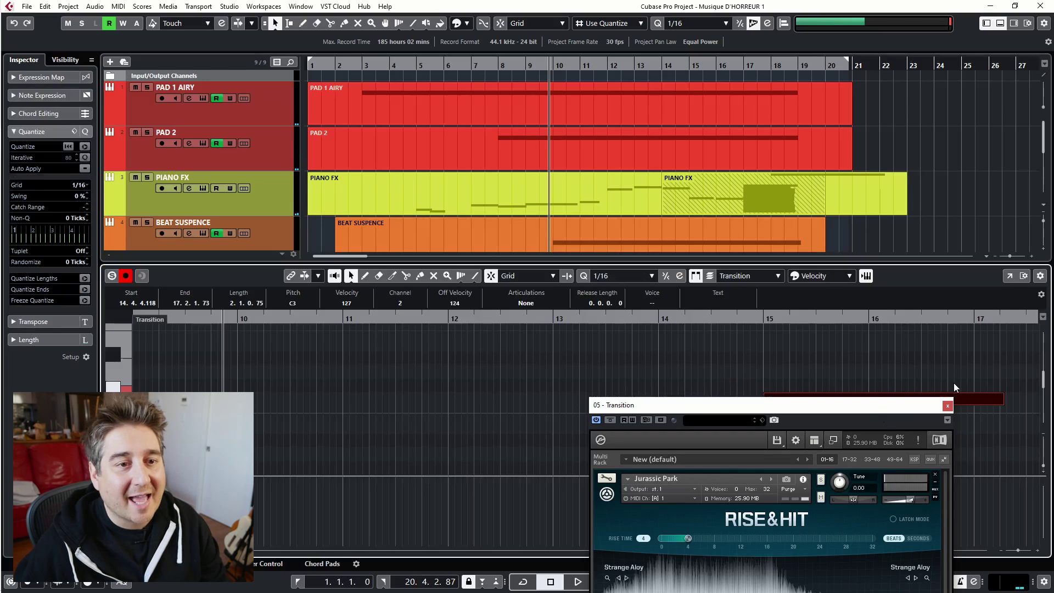
pyautogui.click(87, 145)
pyautogui.press('Return')
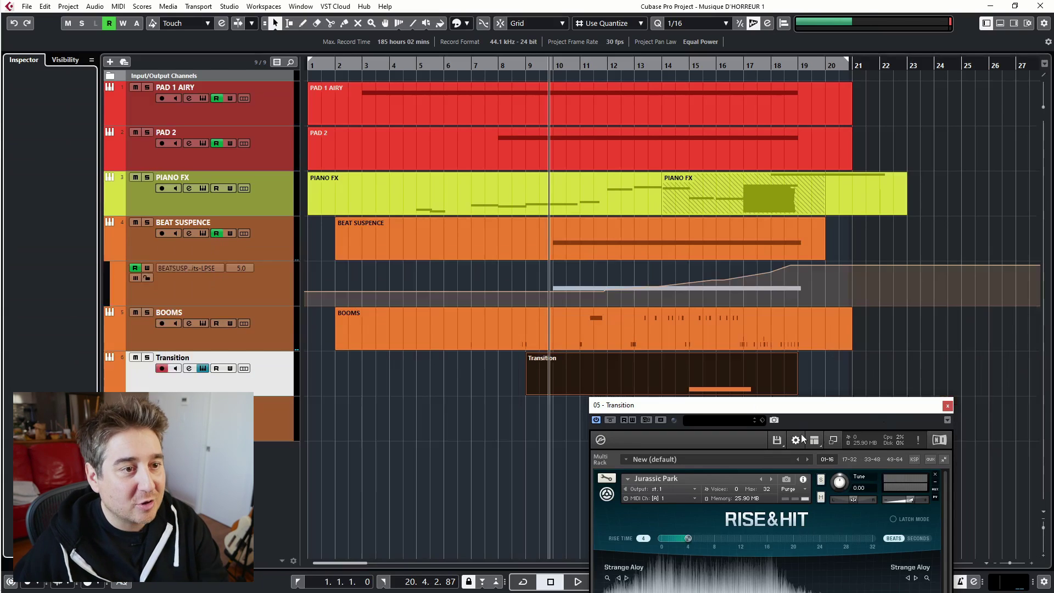
# Step: Solo the Transition track and play its rise from about bar 14, with the Rise & Hit window moved clear of the note
pyautogui.moveTo(781, 409); pyautogui.dragTo(445, 121)
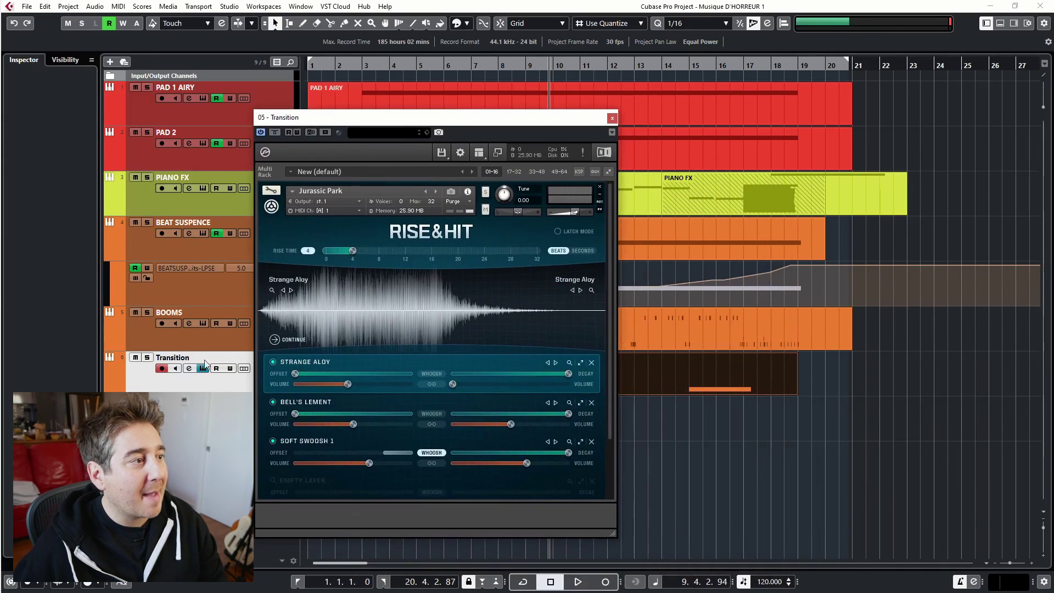
pyautogui.click(148, 357)
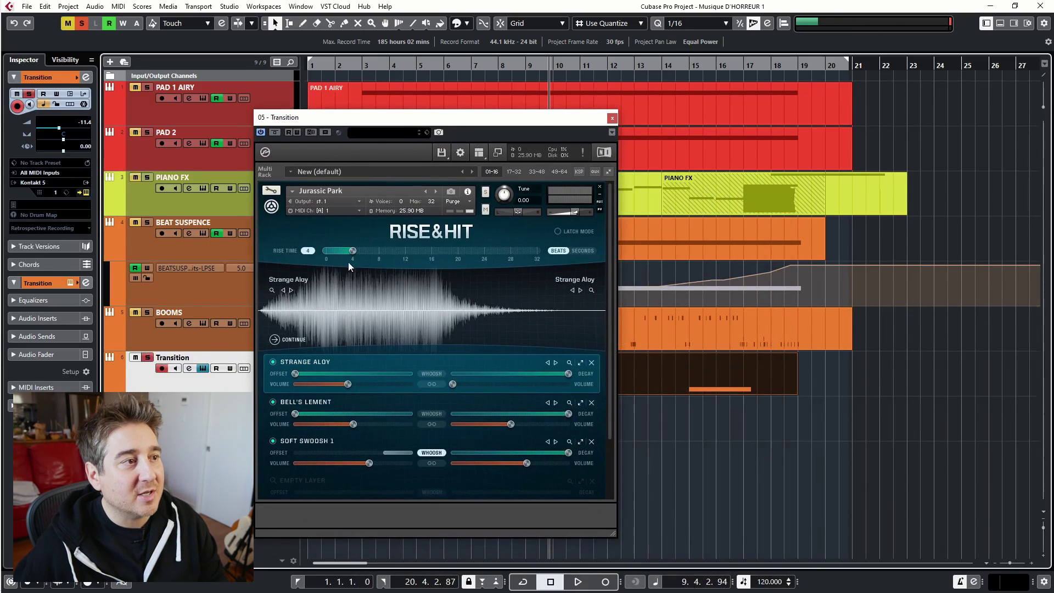
pyautogui.moveTo(408, 63); pyautogui.dragTo(410, 57)
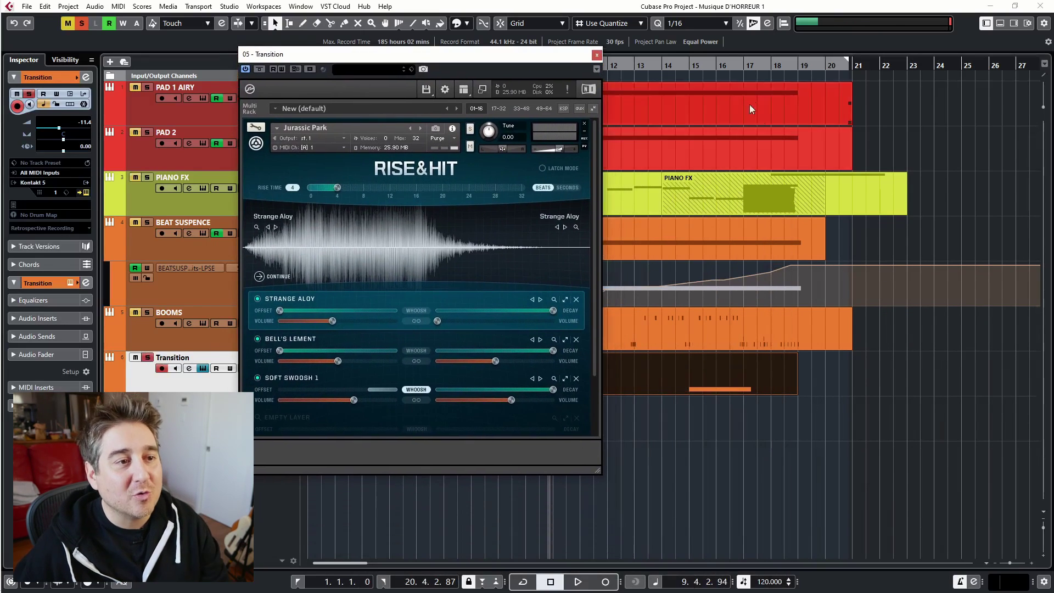
pyautogui.moveTo(677, 62); pyautogui.dragTo(686, 290)
pyautogui.press('space')
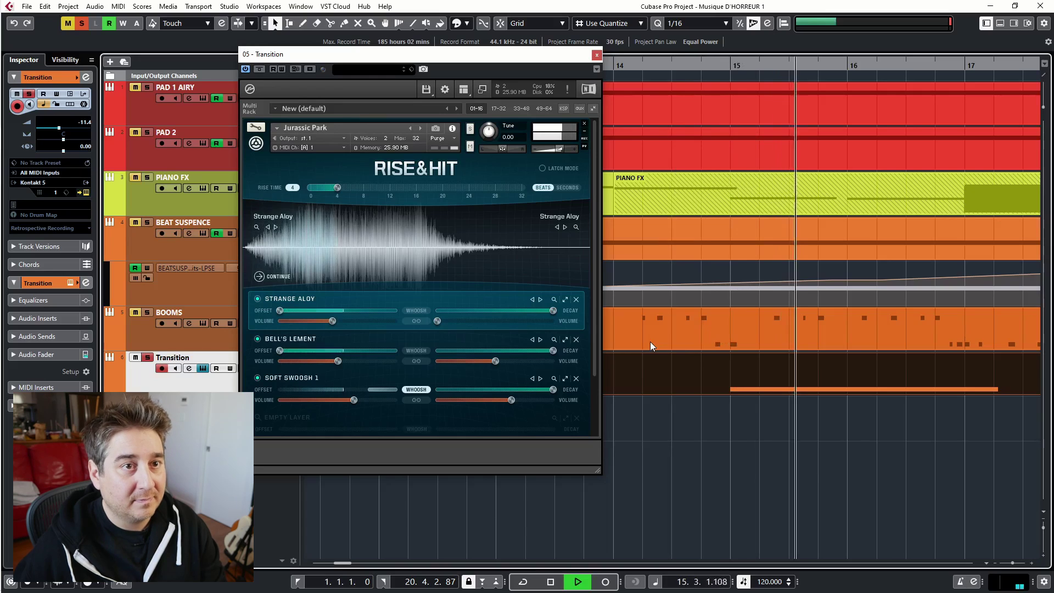
pyautogui.press('space')
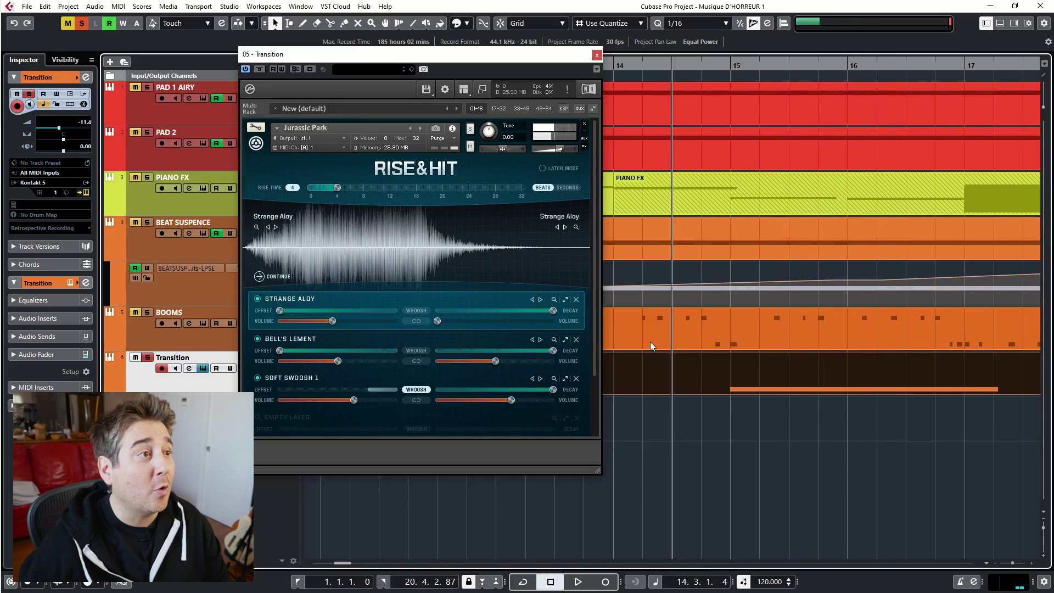
# Step: Set the Rise & Hit rise time to 8 beats and play the soloed transition again from about bar 14
pyautogui.moveTo(338, 187); pyautogui.dragTo(366, 192)
pyautogui.press('space')
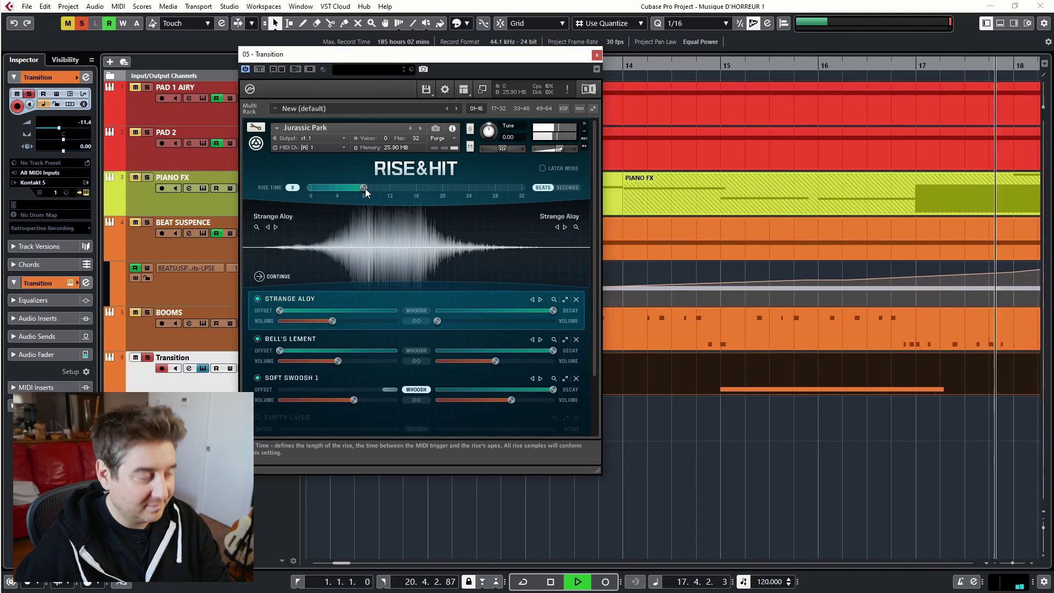
pyautogui.press('g')
pyautogui.press('g')
pyautogui.press('g')
pyautogui.press('g')
pyautogui.press('g')
pyautogui.press('space')
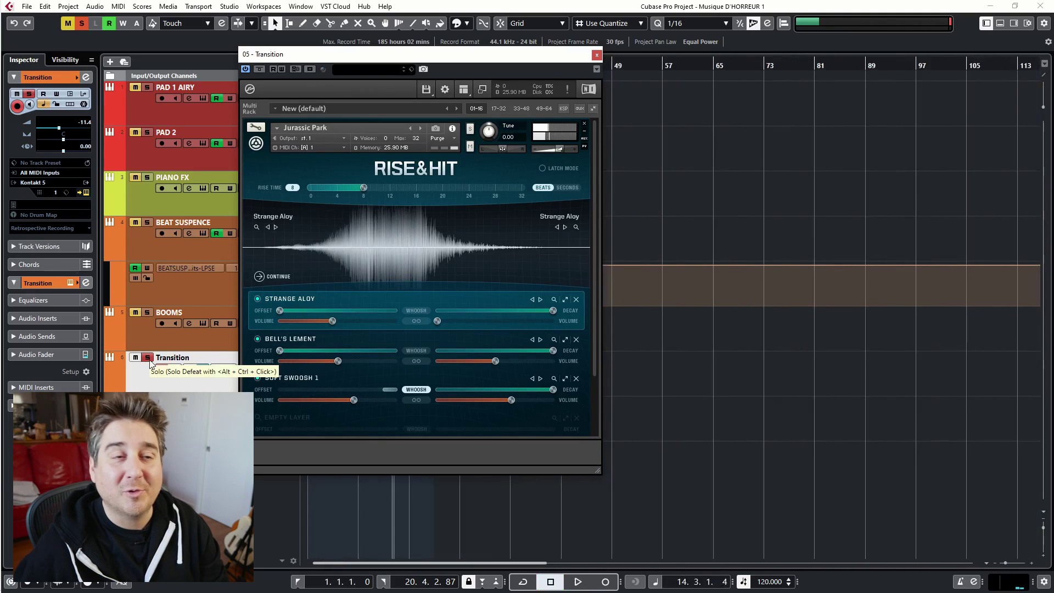
# Step: Unsolo the Transition track and close its instrument while the full arrangement plays from about bar 14
pyautogui.click(147, 359)
pyautogui.press('space')
pyautogui.click(596, 56)
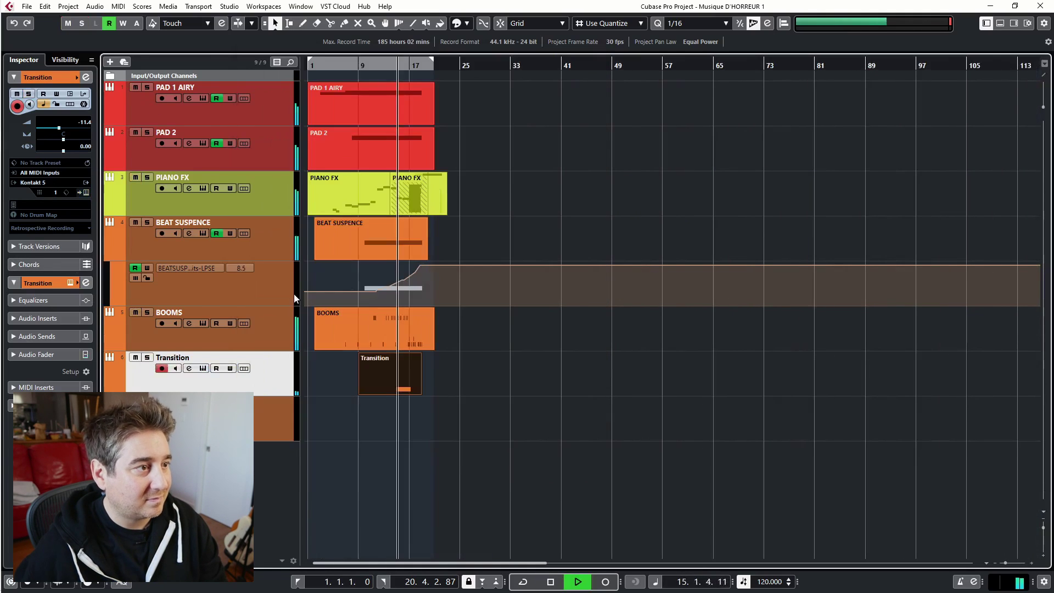
# Step: Balance the mixer levels during playback: Transition and BOOMS at -4.52 dB, BEAT SUSPENSE at -3.91 dB
pyautogui.press('F3')
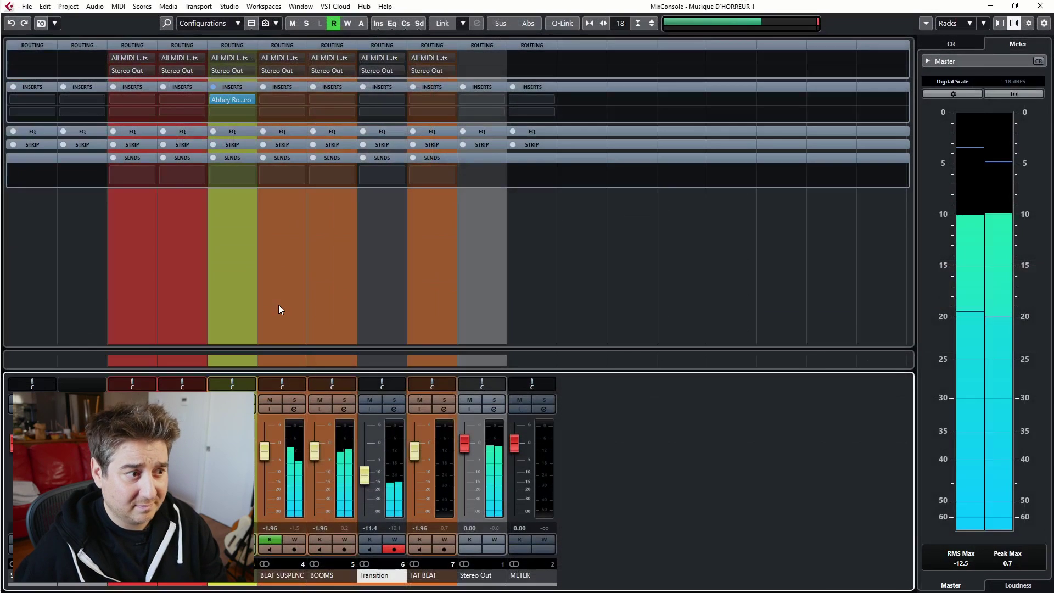
pyautogui.moveTo(364, 476); pyautogui.dragTo(366, 460)
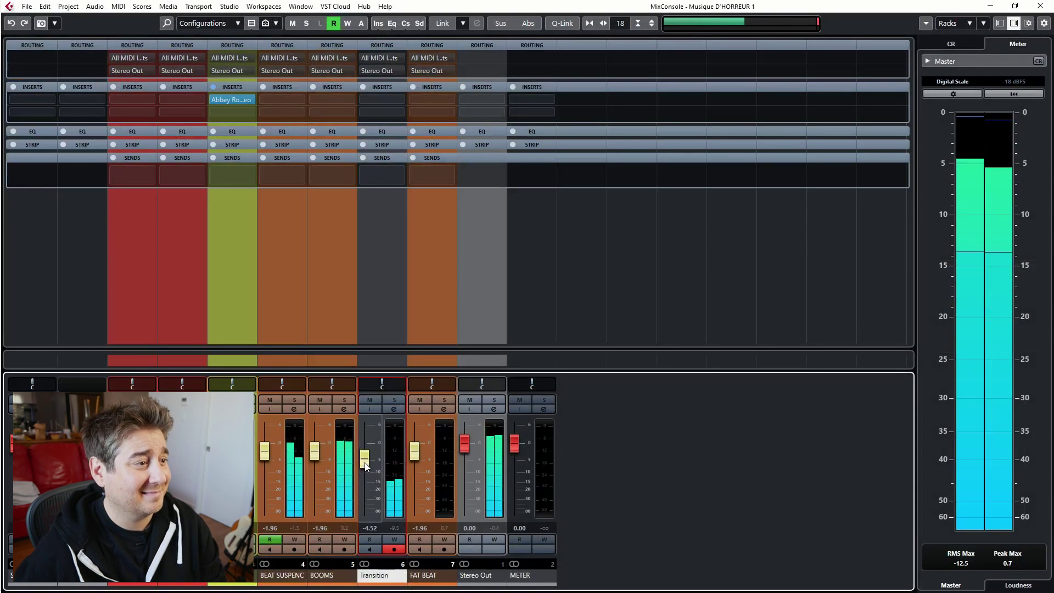
pyautogui.moveTo(315, 455); pyautogui.dragTo(262, 463)
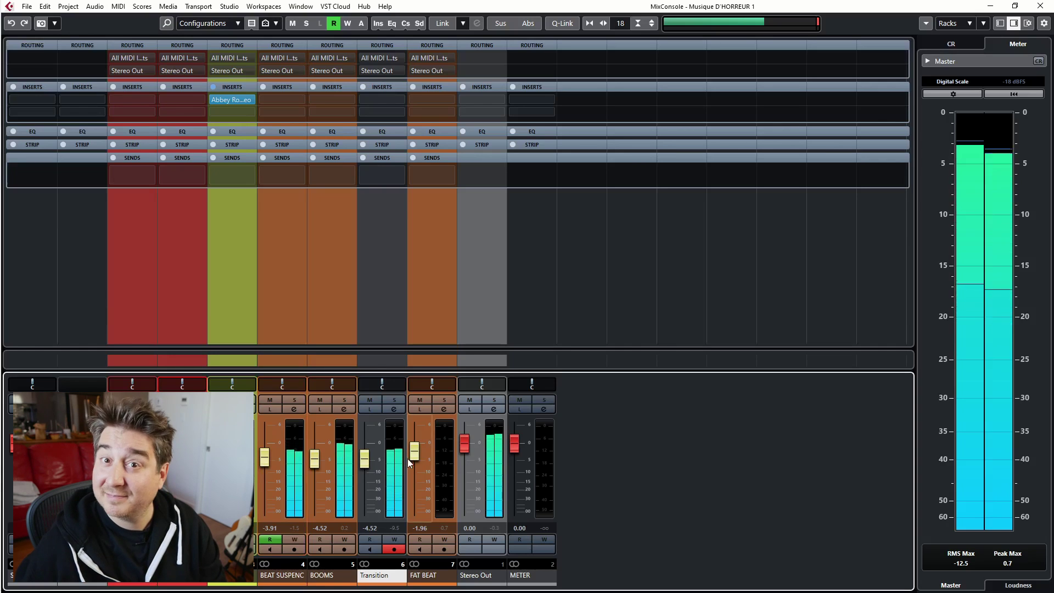
pyautogui.press('F3')
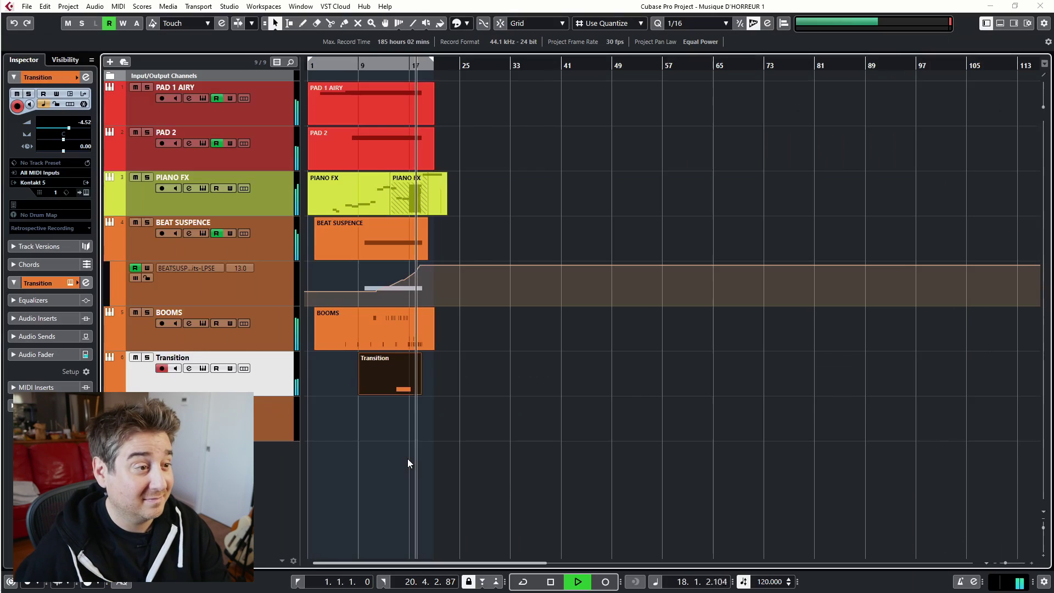
# Step: Record a FAT BEAT part with the Action Strikes ensemble from bar 2 to about bar 20, holding one note from bar 17 to 19, and close the instrument
pyautogui.click(255, 412)
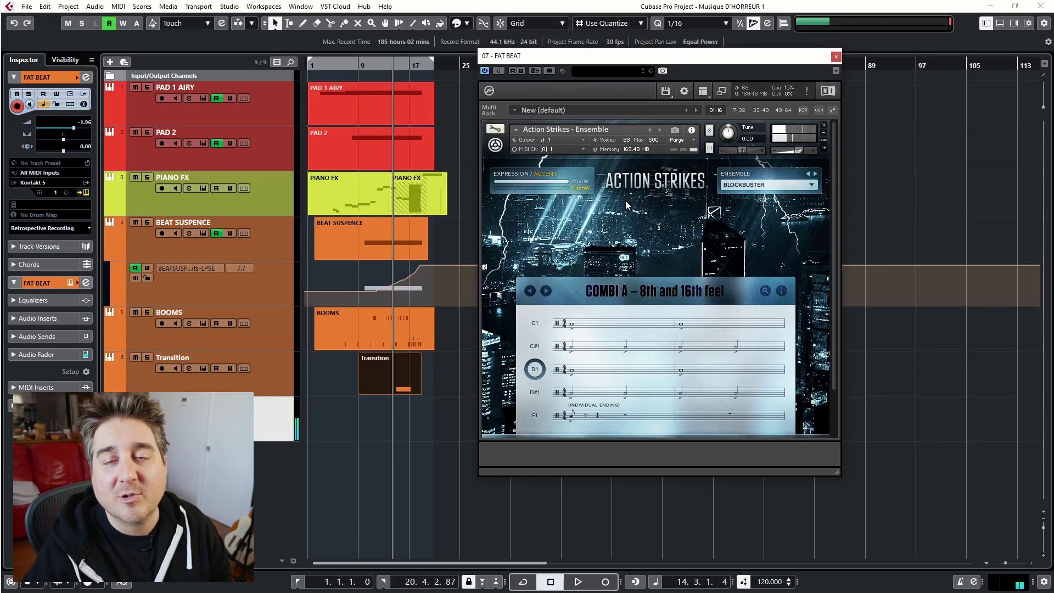
pyautogui.click(358, 65)
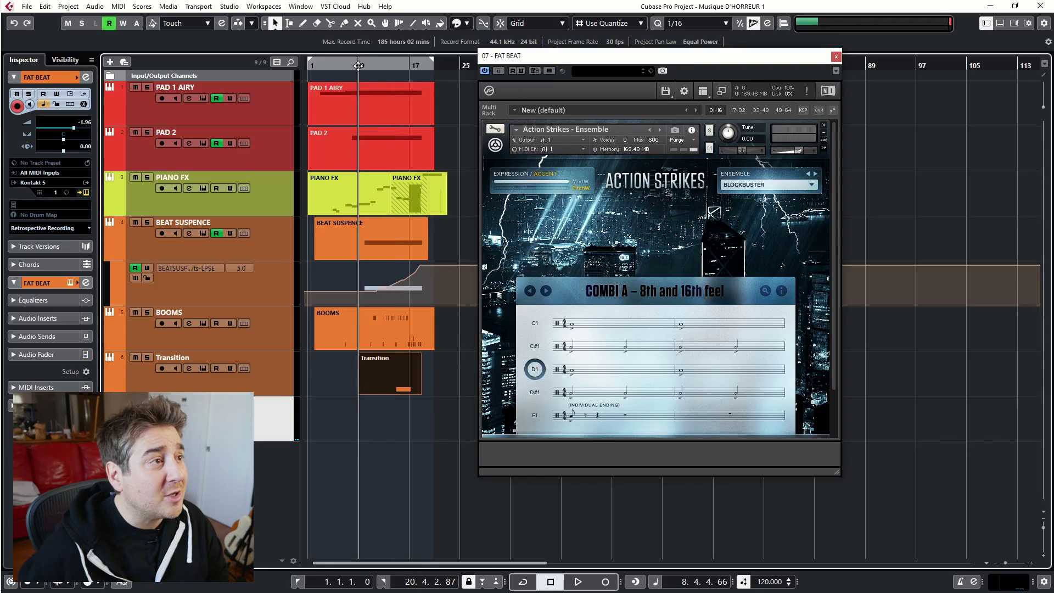
pyautogui.click(317, 65)
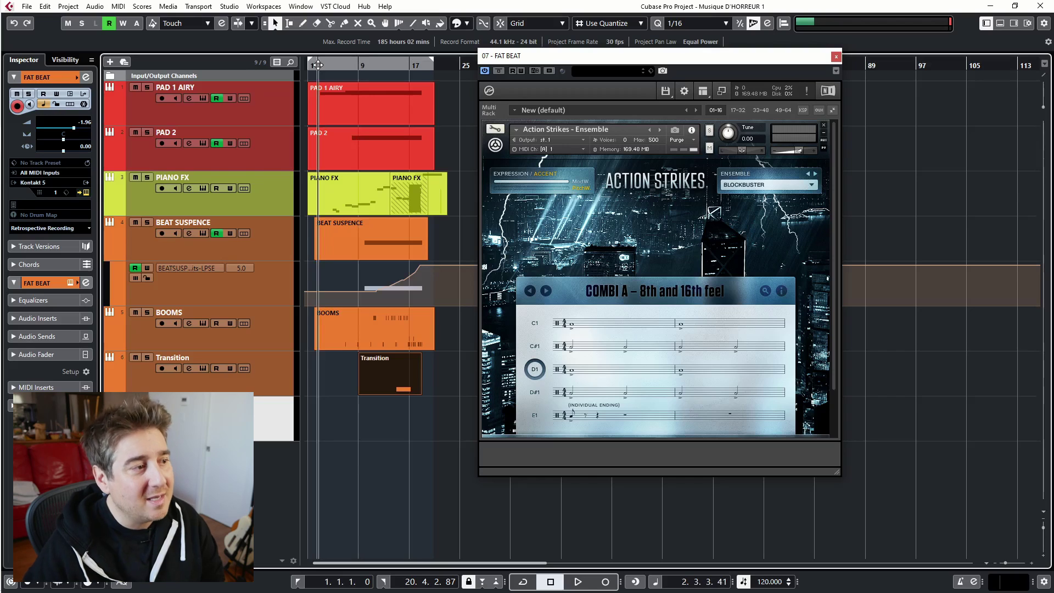
pyautogui.press('KP_Multiply')
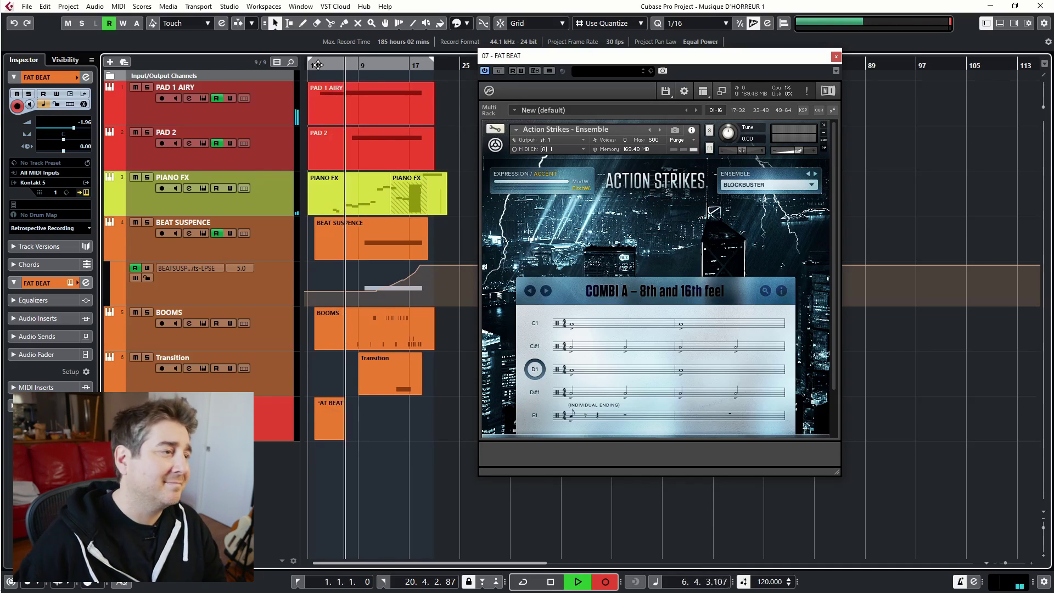
pyautogui.press('h')
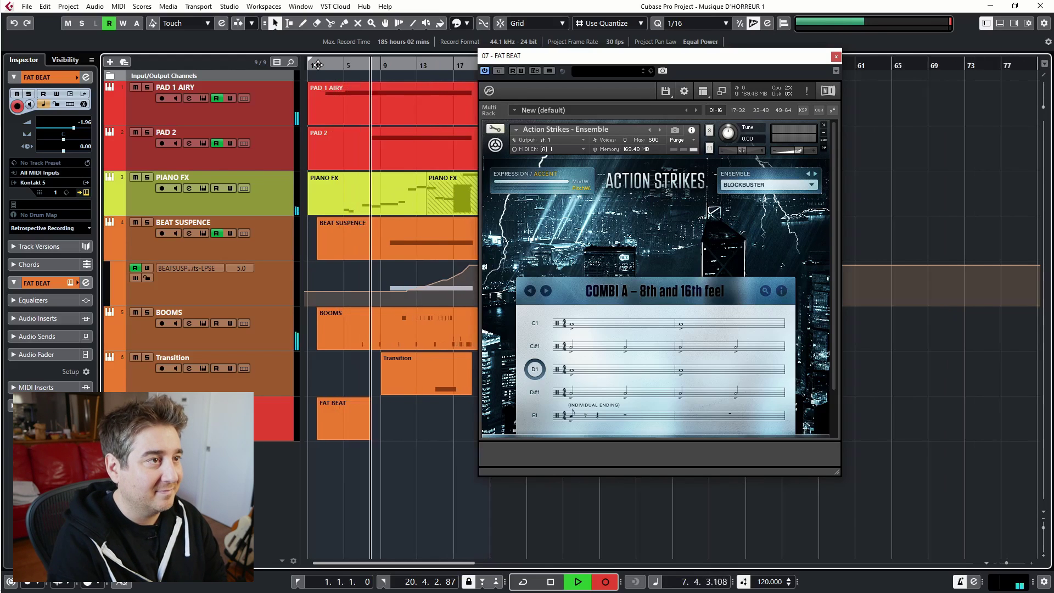
pyautogui.press('h')
pyautogui.moveTo(572, 63); pyautogui.dragTo(717, 46)
pyautogui.press('h')
pyautogui.press('h')
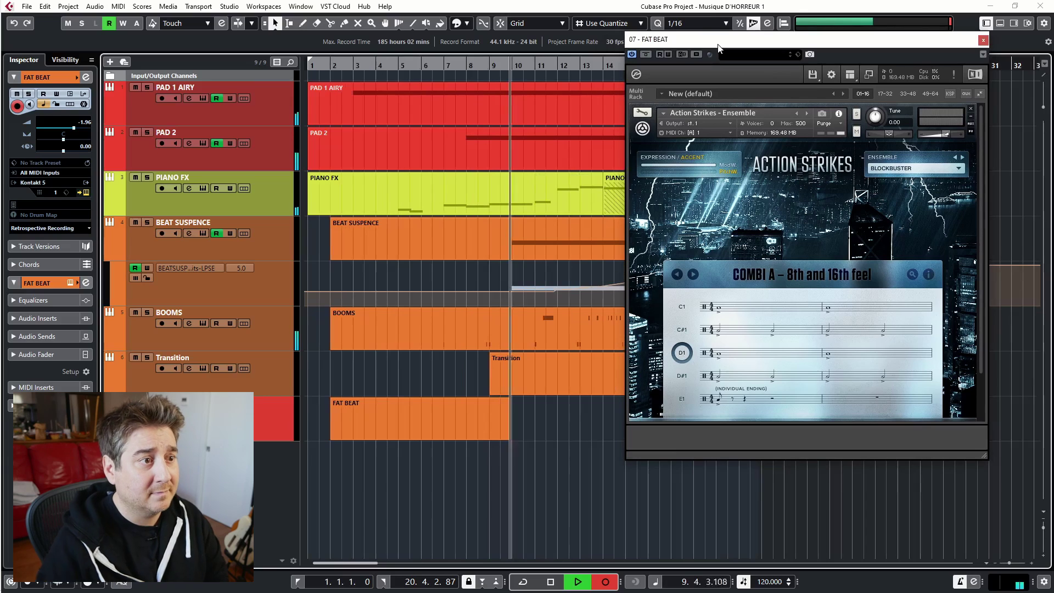
pyautogui.moveTo(717, 46); pyautogui.dragTo(345, 51)
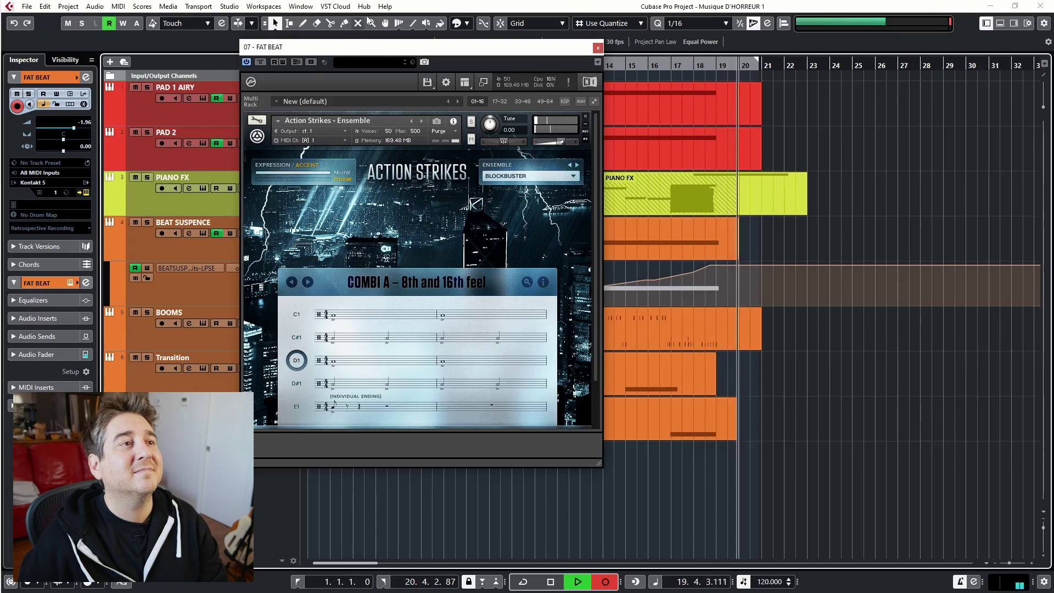
pyautogui.press('space')
pyautogui.click(597, 48)
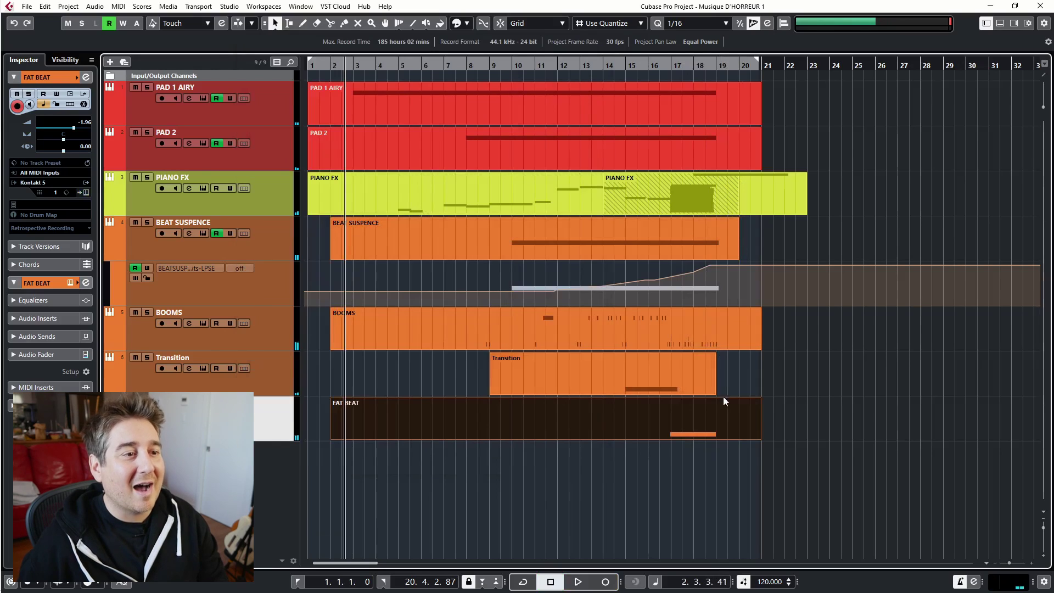
# Step: Quantize the C4 note at bar 17 of the FAT BEAT part to the 1/16 grid and close the note editor
pyautogui.doubleClick(696, 414)
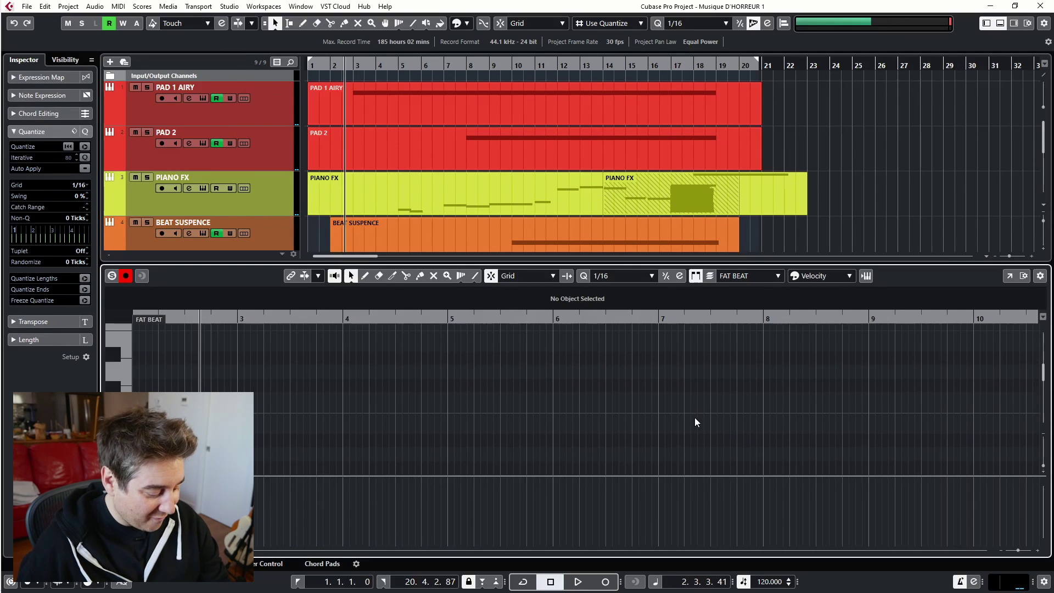
pyautogui.press('g')
pyautogui.press('g')
pyautogui.press('g')
pyautogui.press('g')
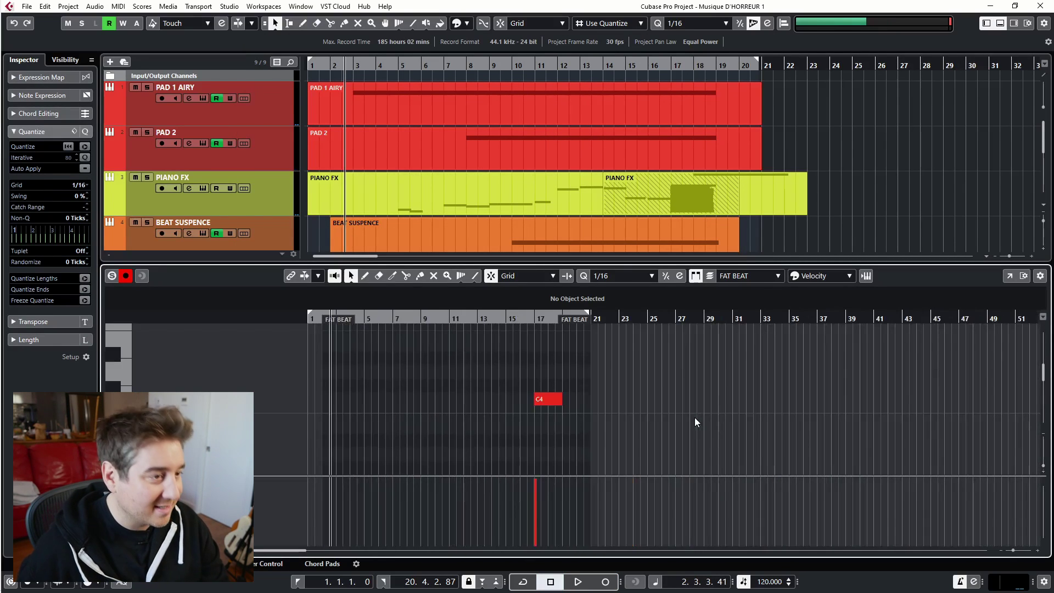
pyautogui.moveTo(694, 417); pyautogui.dragTo(516, 387)
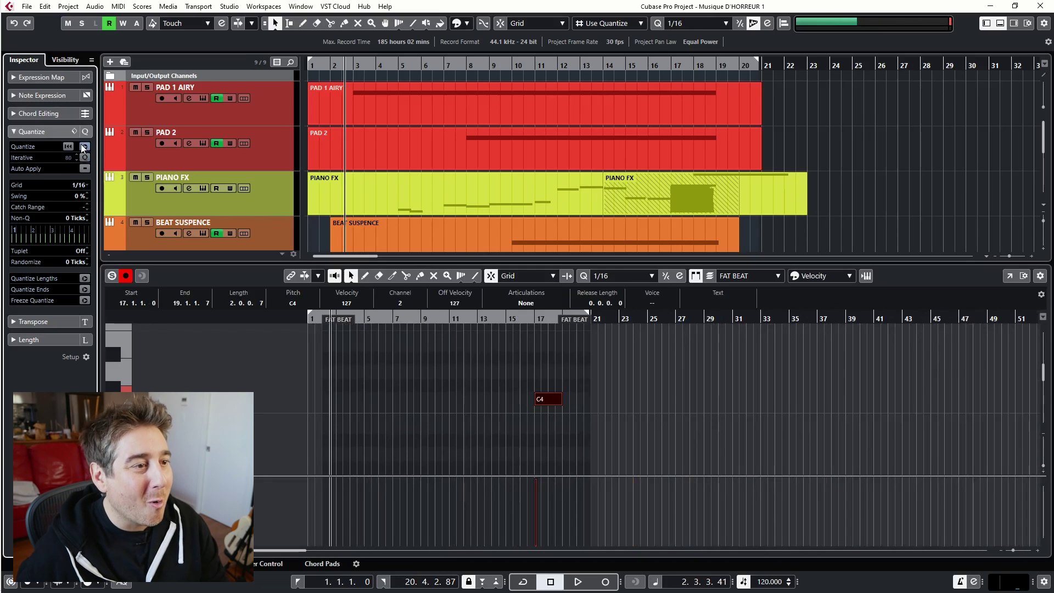
pyautogui.press('Return')
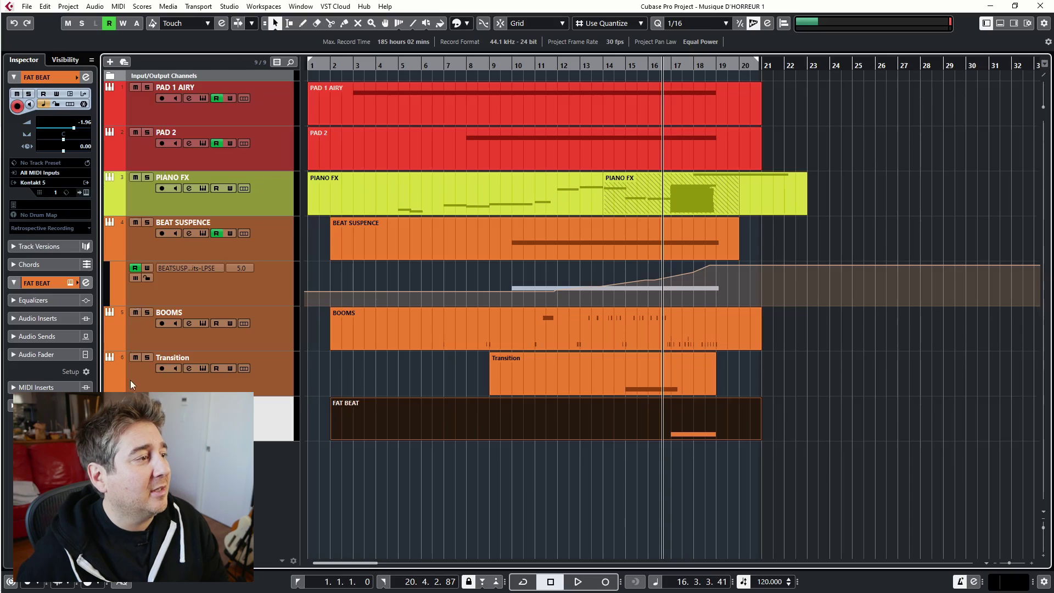
# Step: Solo FAT BEAT, insert Decapitator as its first mixer insert, turn Punish on, and play the distorted beat
pyautogui.press('s')
pyautogui.press('F3')
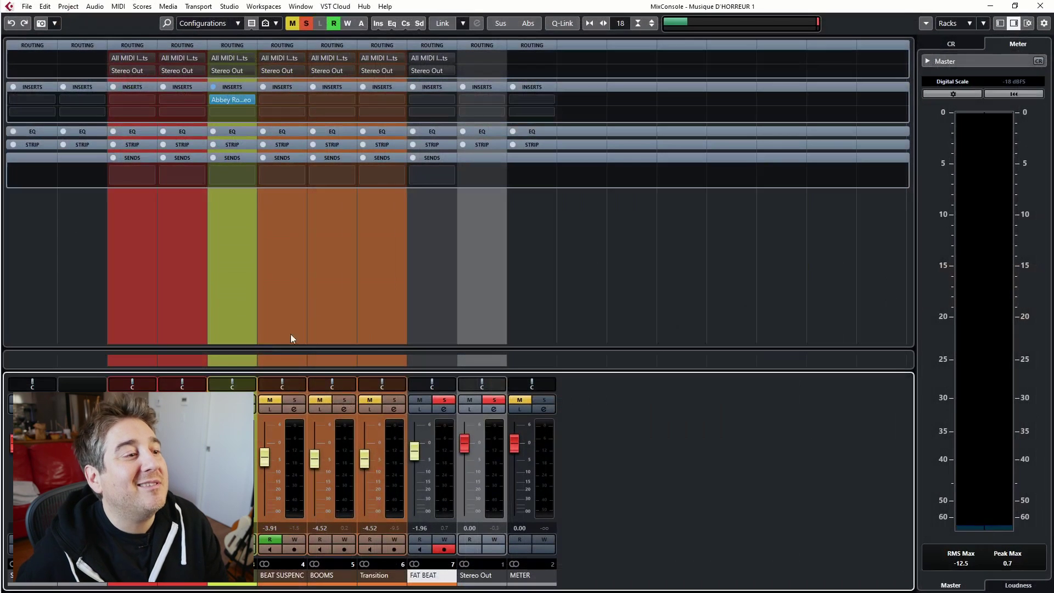
pyautogui.click(435, 101)
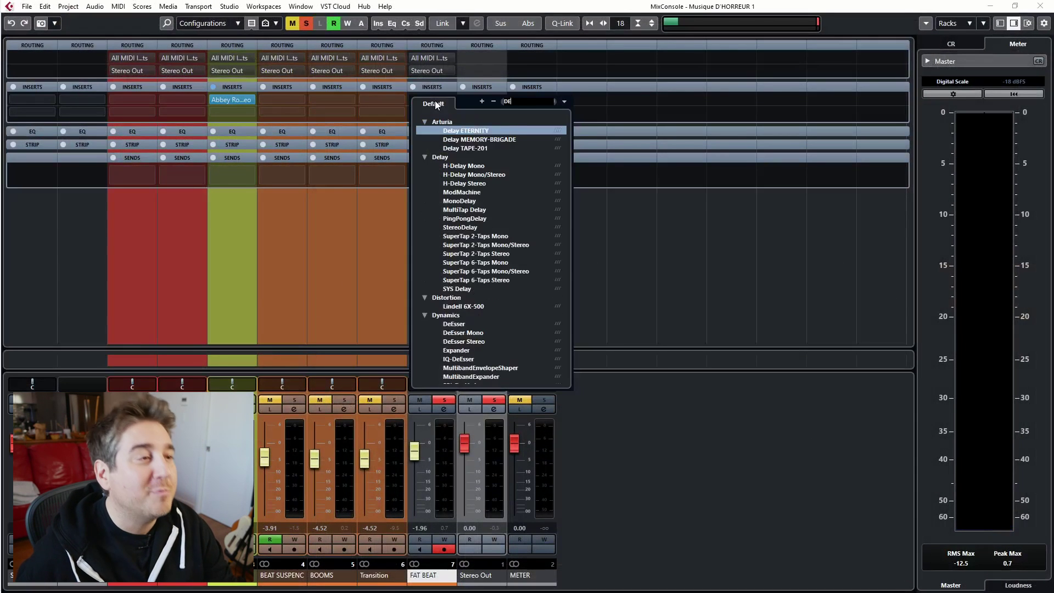
pyautogui.press('Escape')
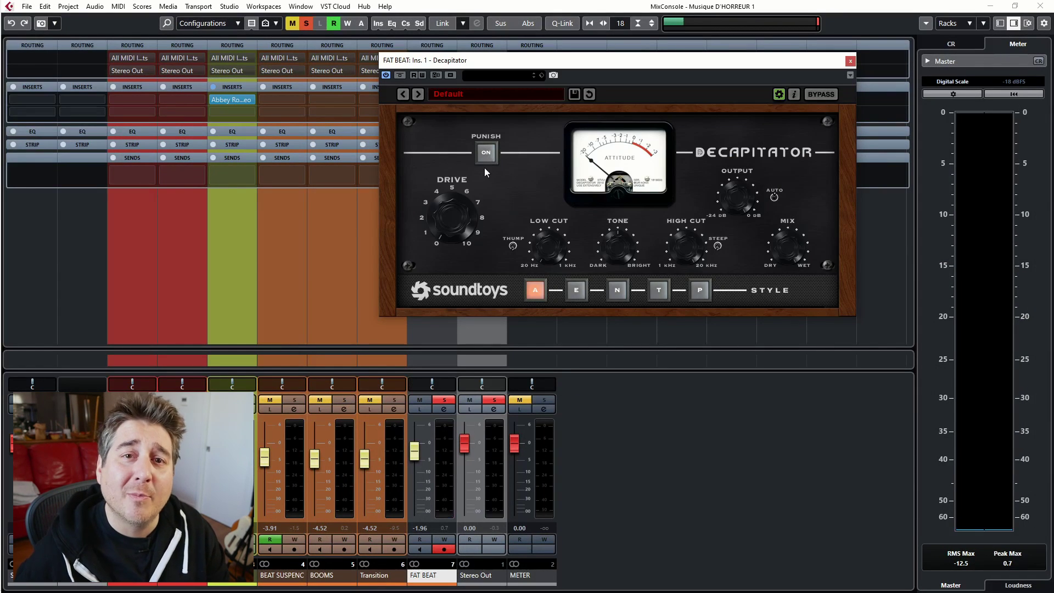
pyautogui.click(483, 154)
pyautogui.press('space')
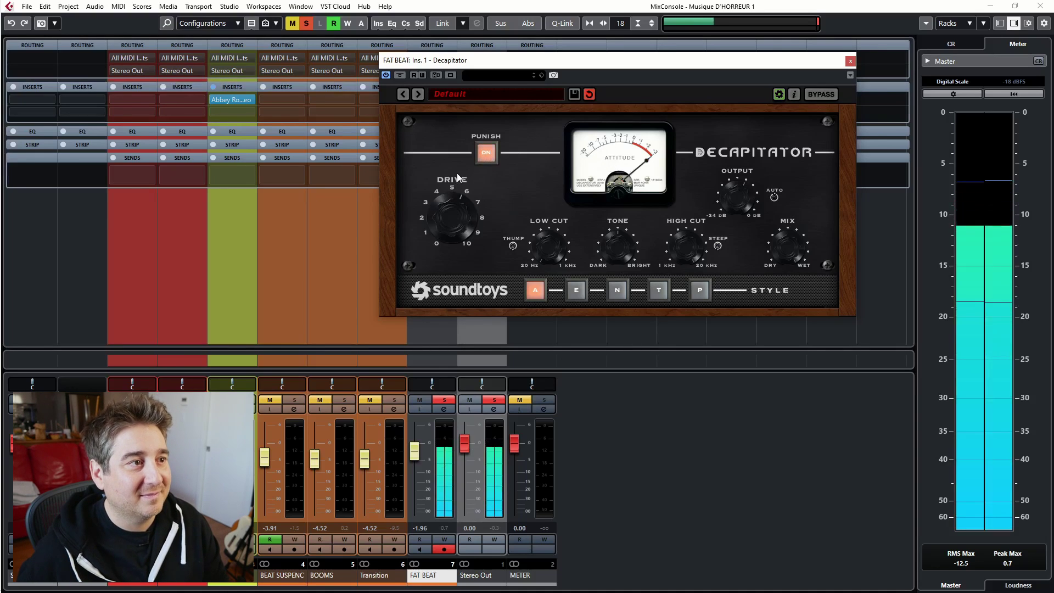
# Step: Audition Decapitator styles T, E and N before settling on style A, and lower FAT BEAT to -2.62 dB
pyautogui.click(659, 291)
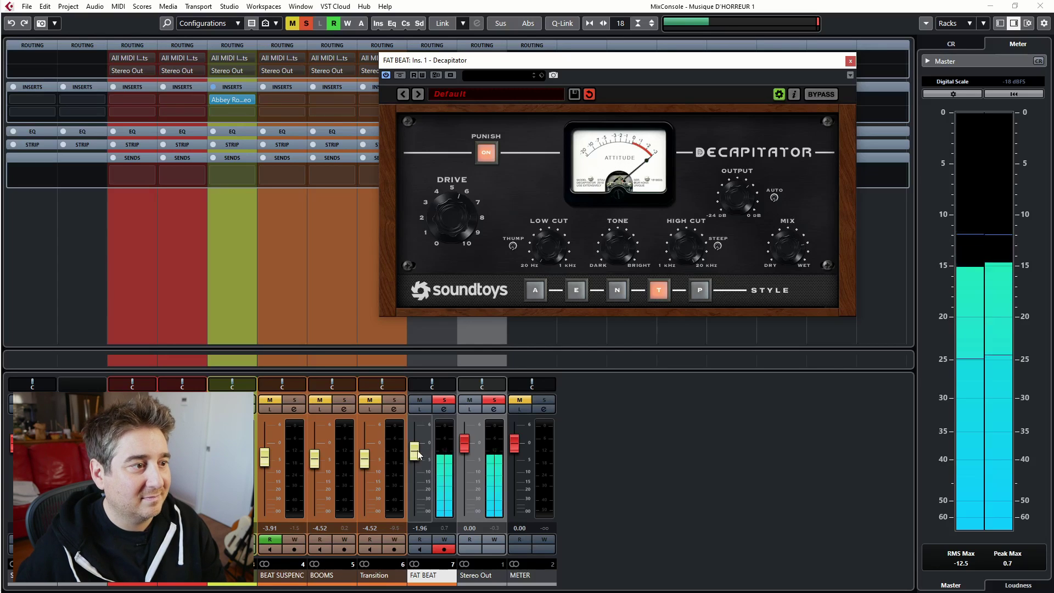
pyautogui.moveTo(417, 454); pyautogui.dragTo(417, 457)
pyautogui.click(575, 291)
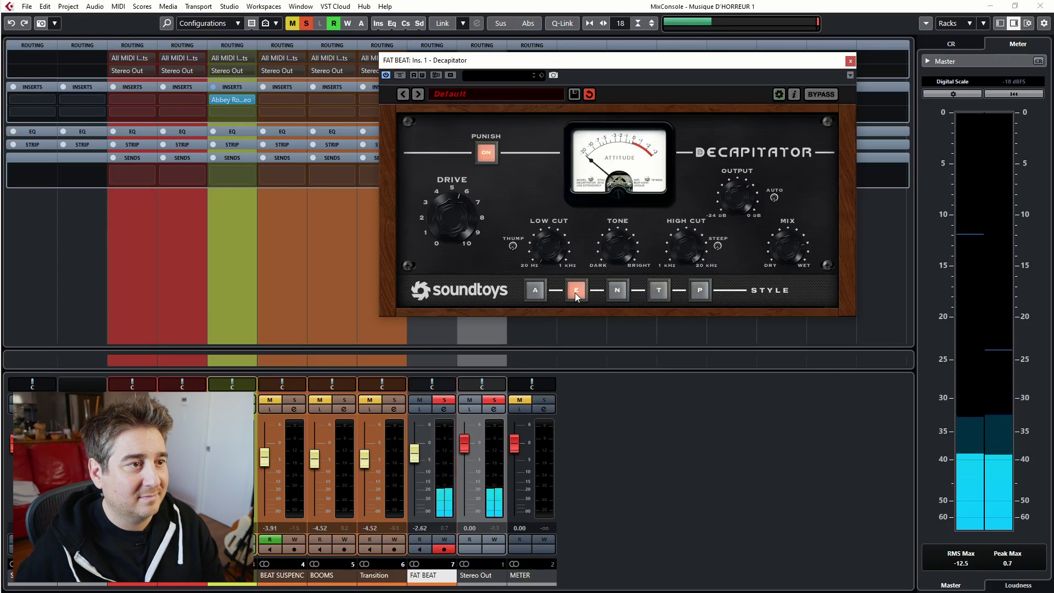
pyautogui.click(618, 288)
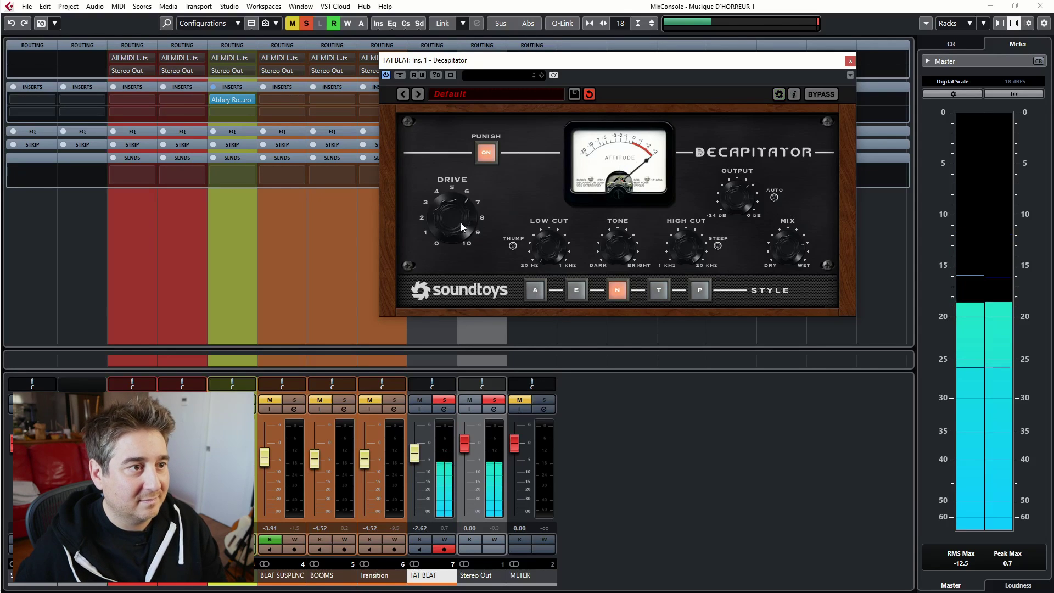
pyautogui.click(526, 289)
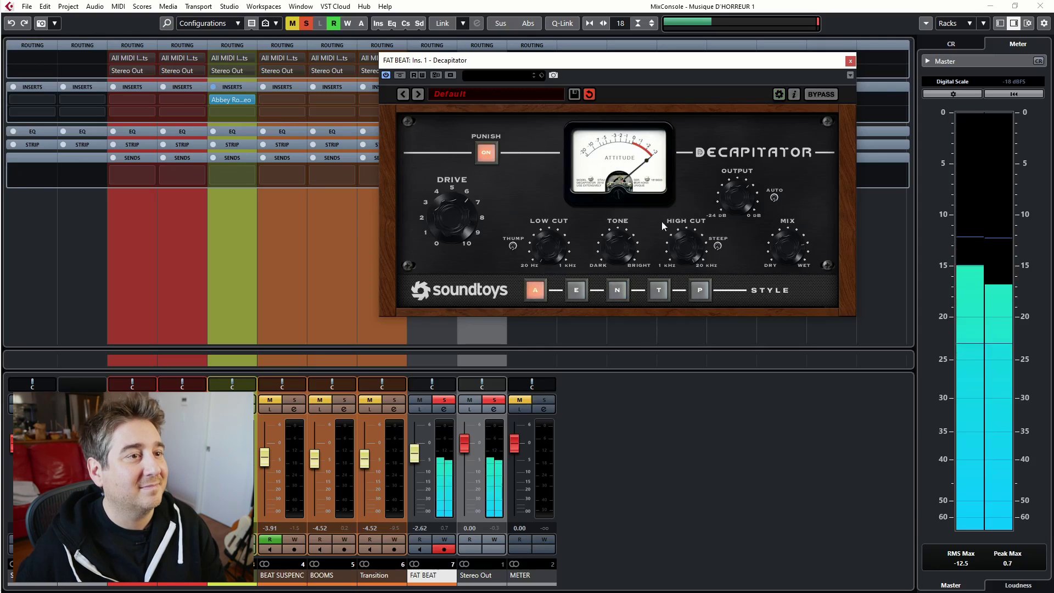
pyautogui.press('space')
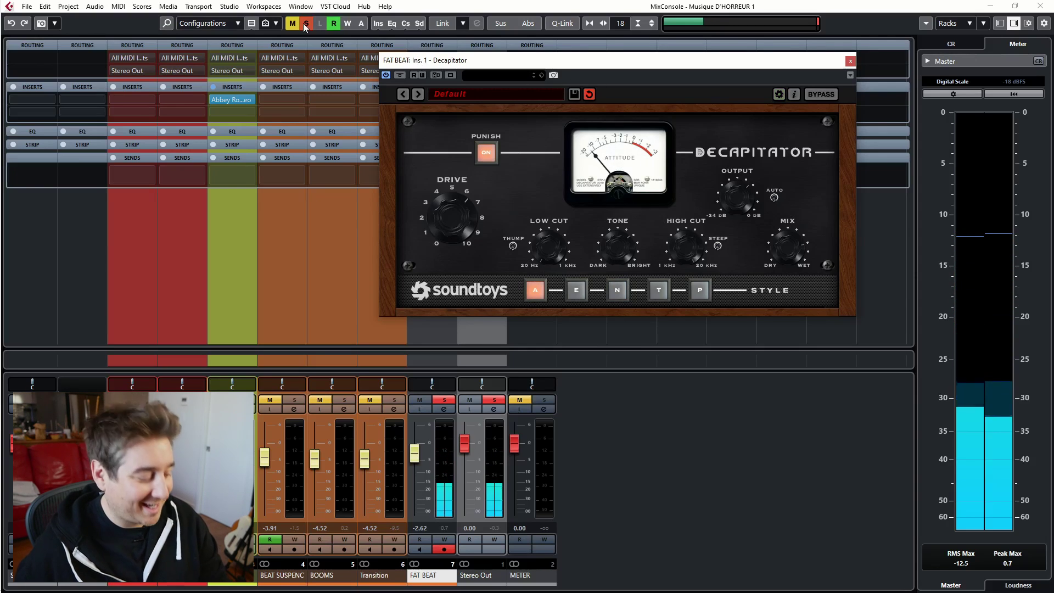
# Step: Unsolo FAT BEAT, play the full arrangement from about bar 16 outside the mixer, and close Decapitator
pyautogui.press('F3')
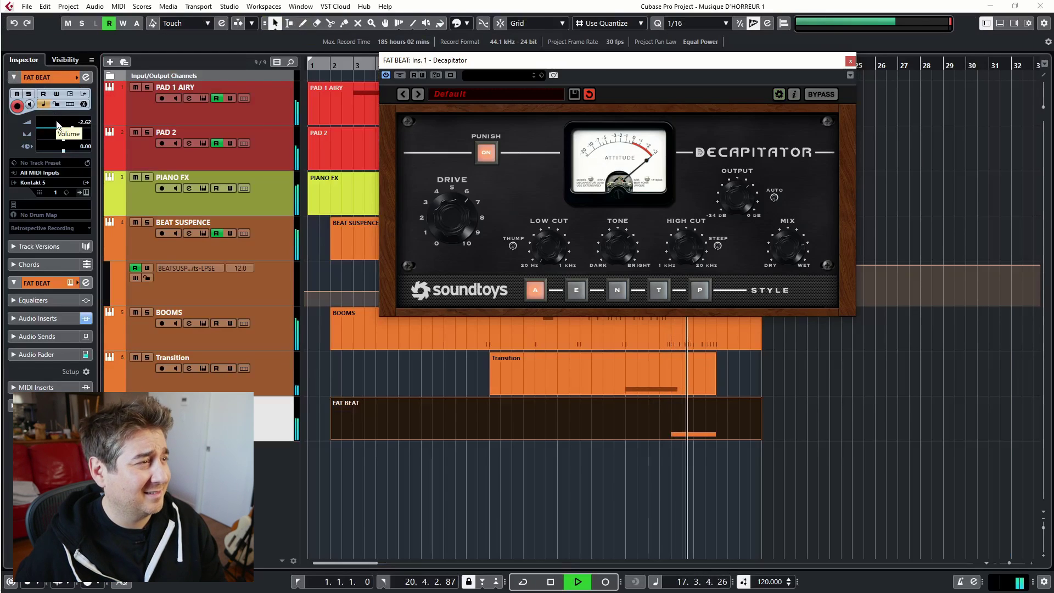
pyautogui.press('space')
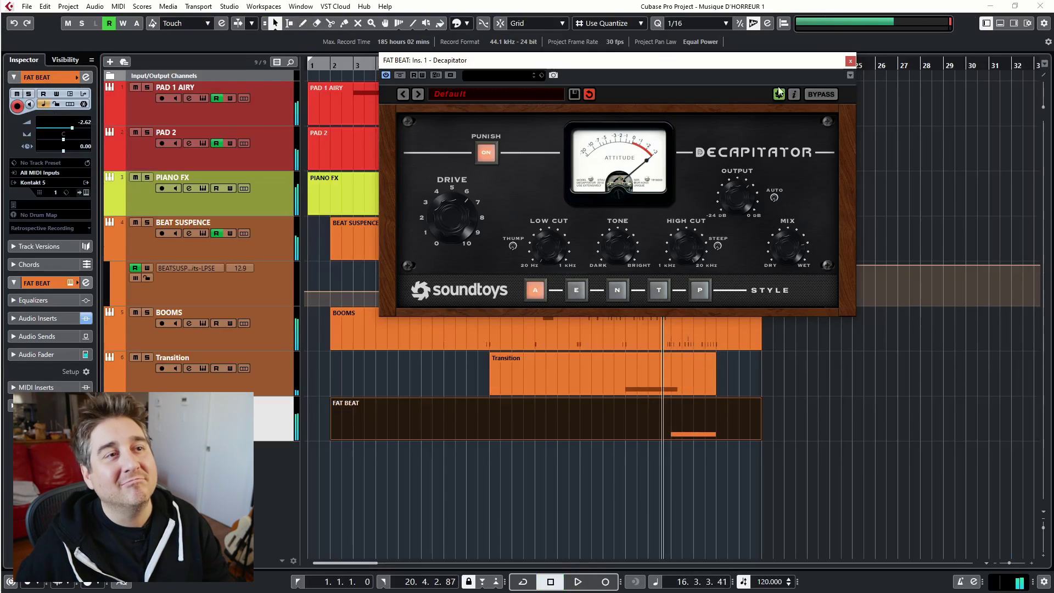
pyautogui.click(850, 62)
# Step: Play the arrangement briefly from about bar 7, and listen to the whole cue from about bar 2 past its end
pyautogui.click(456, 64)
pyautogui.press('space')
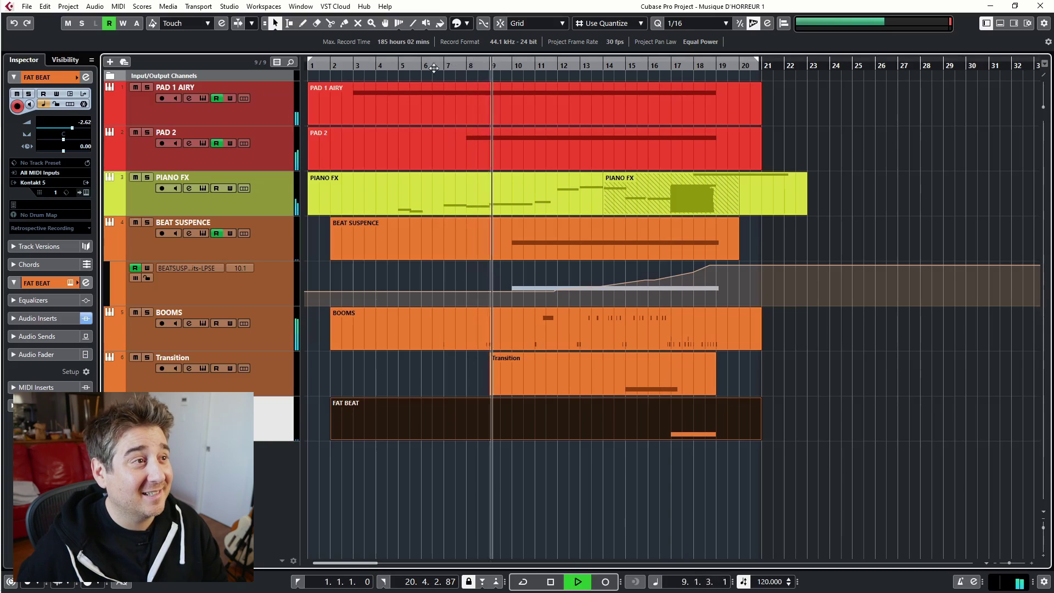
pyautogui.press('space')
pyautogui.click(344, 64)
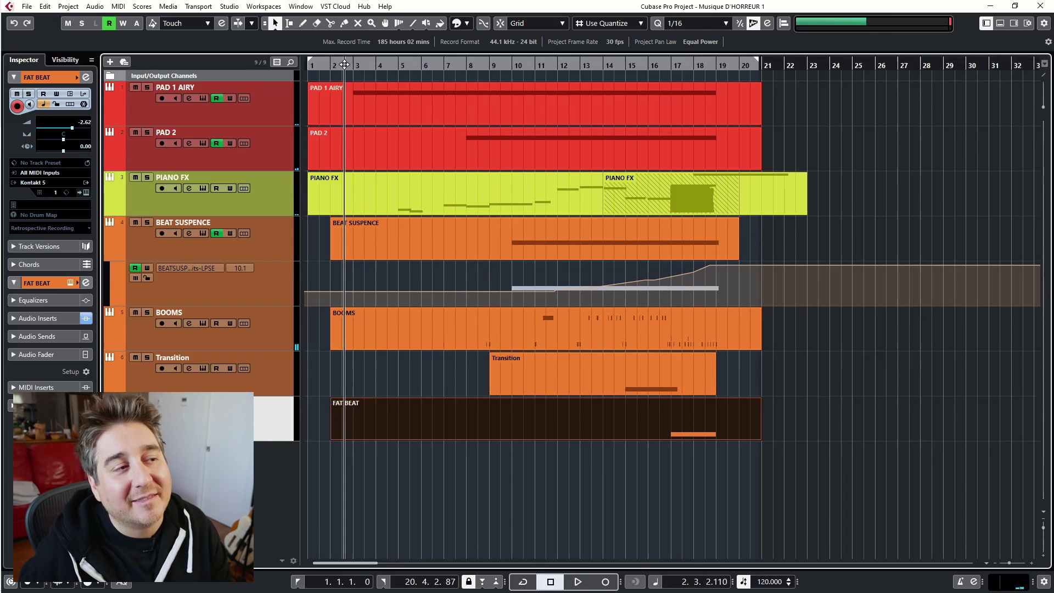
pyautogui.press('space')
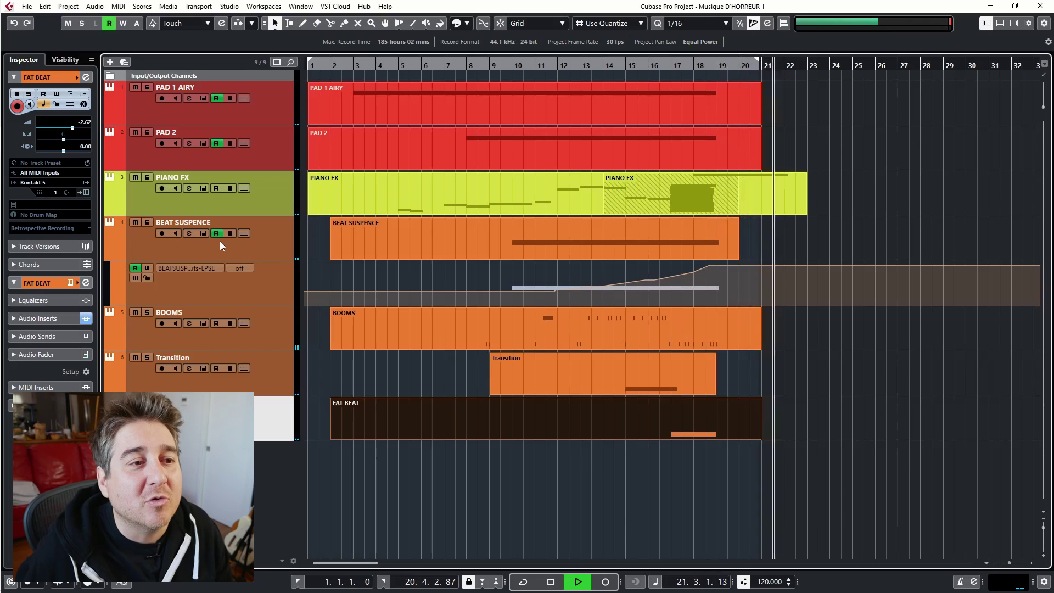
pyautogui.press('space')
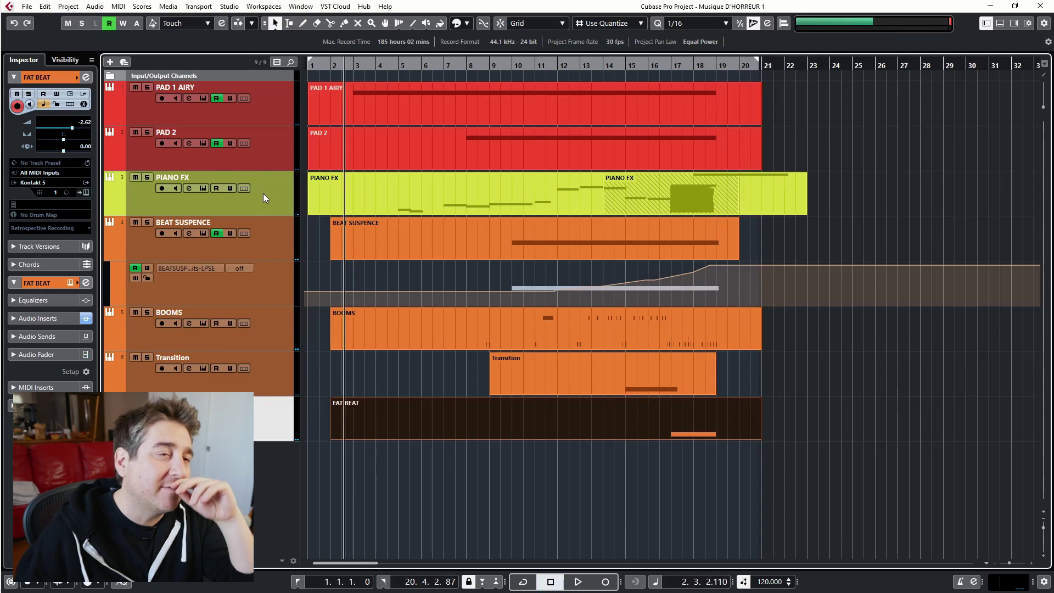